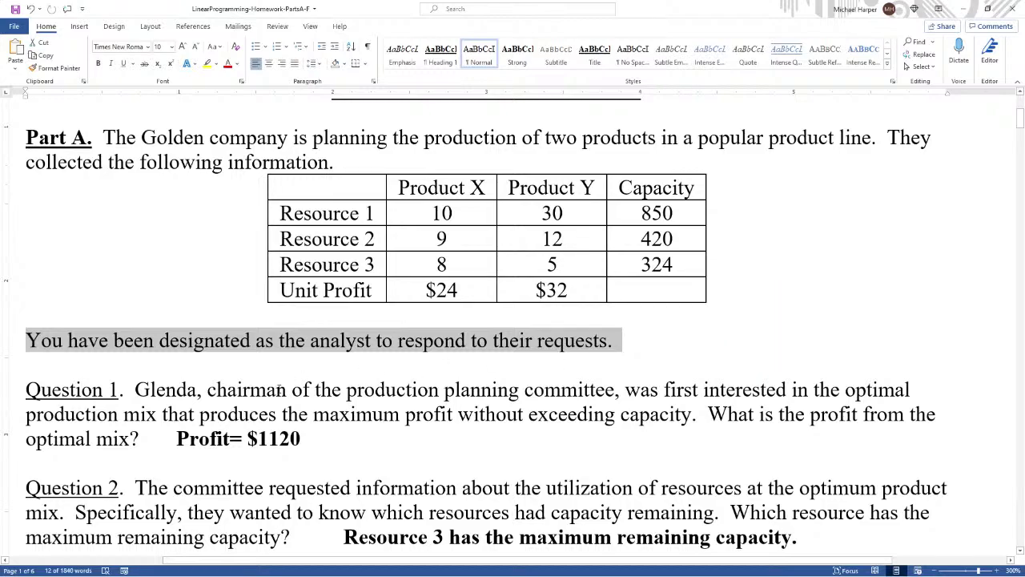
Read the Question 1 text about the production mix that maximizes profit without exceeding capacity, and the profit it asks for.
{"action": "left_click_drag", "start_coordinate": [135, 390], "coordinate": [694, 417]}
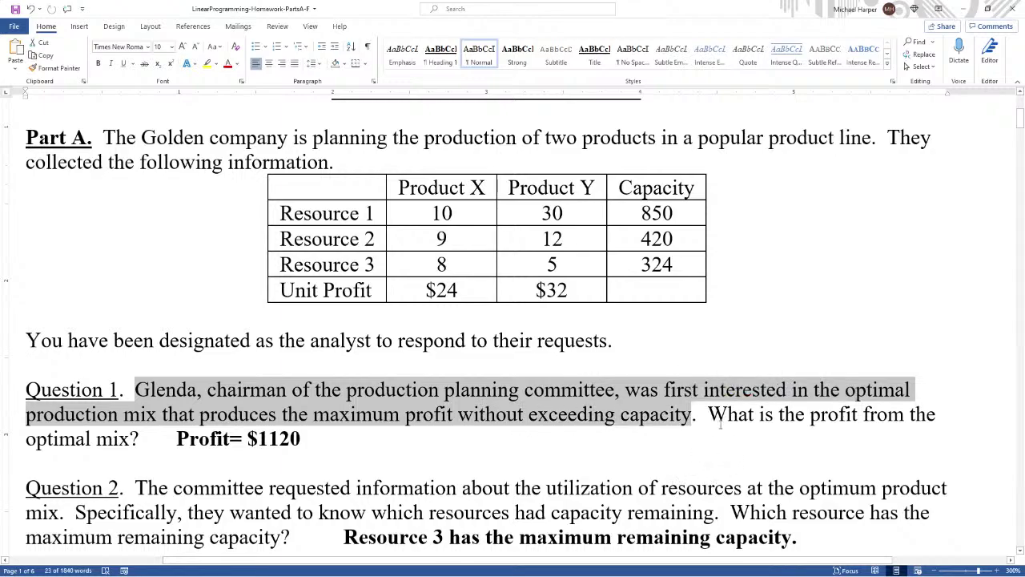
{"action": "left_click_drag", "start_coordinate": [725, 414], "coordinate": [325, 439]}
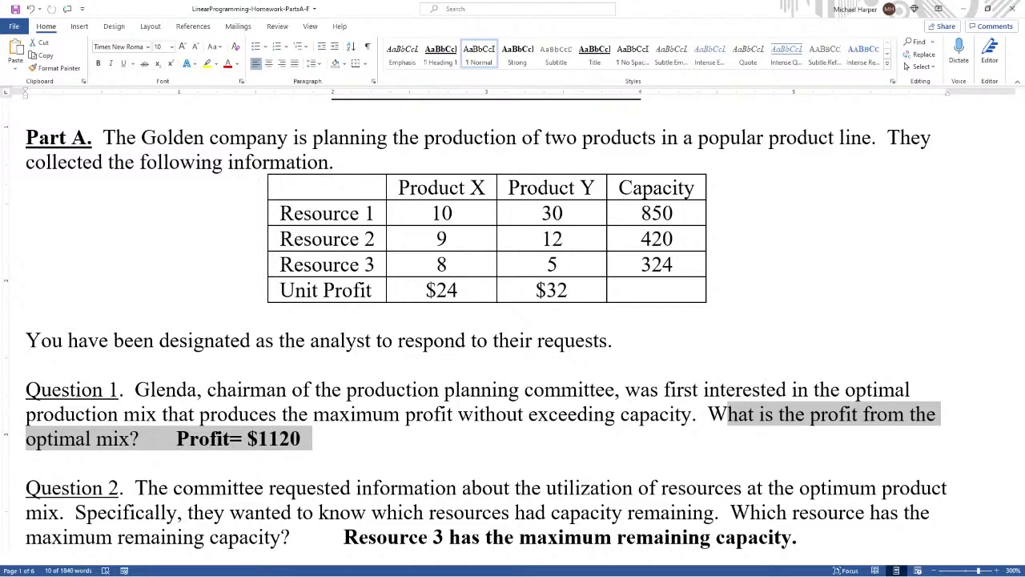
{"action": "left_click", "coordinate": [101, 334]}
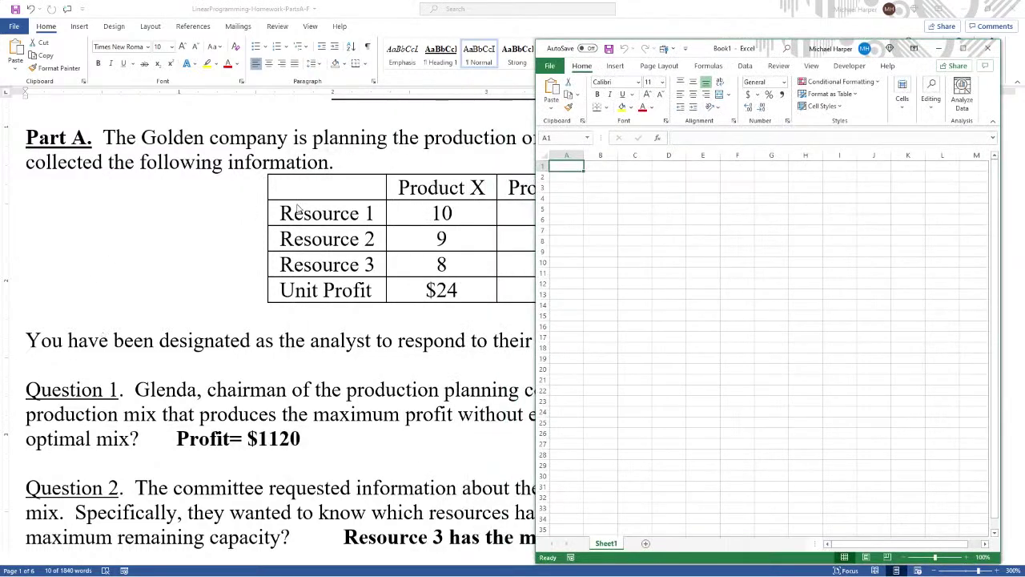
Copy the Part A resource, capacity and unit profit table from Word into the blank Excel sheet, starting at cell B2.
{"action": "key", "text": "alt+Tab"}
{"action": "left_click_drag", "start_coordinate": [319, 192], "coordinate": [659, 288]}
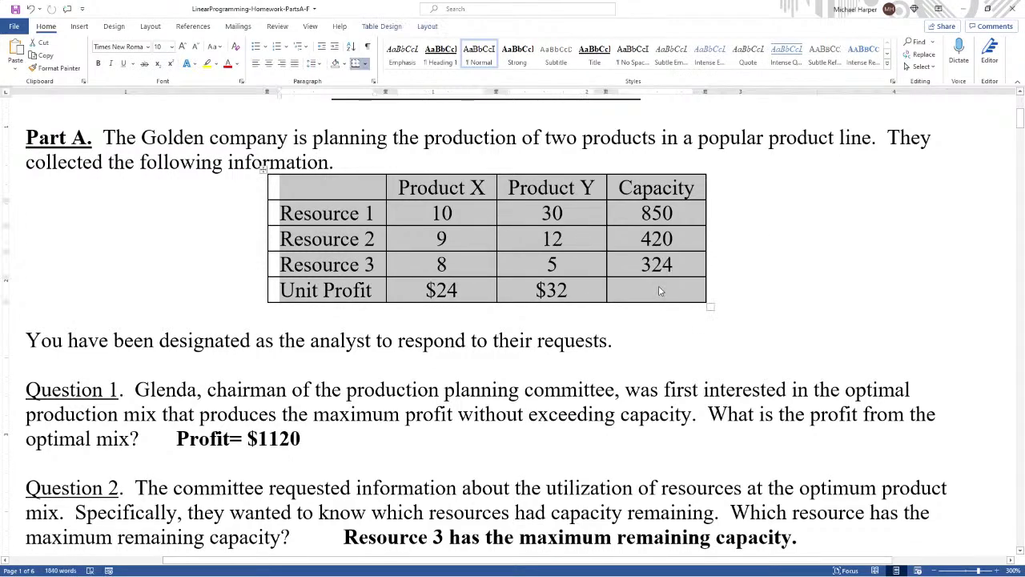
{"action": "key", "text": "ctrl+c"}
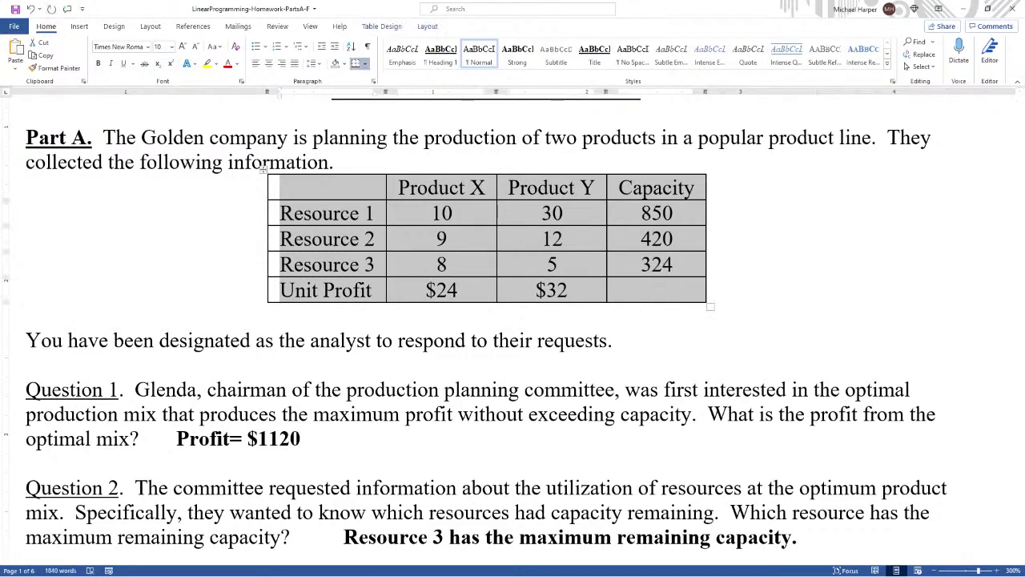
{"action": "key", "text": "alt+Tab"}
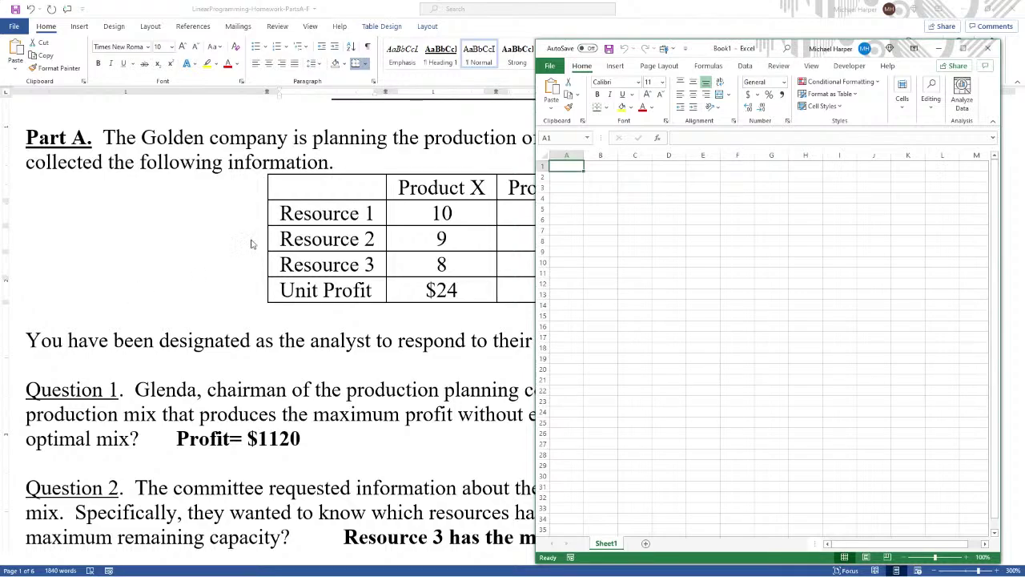
{"action": "left_click", "coordinate": [601, 174]}
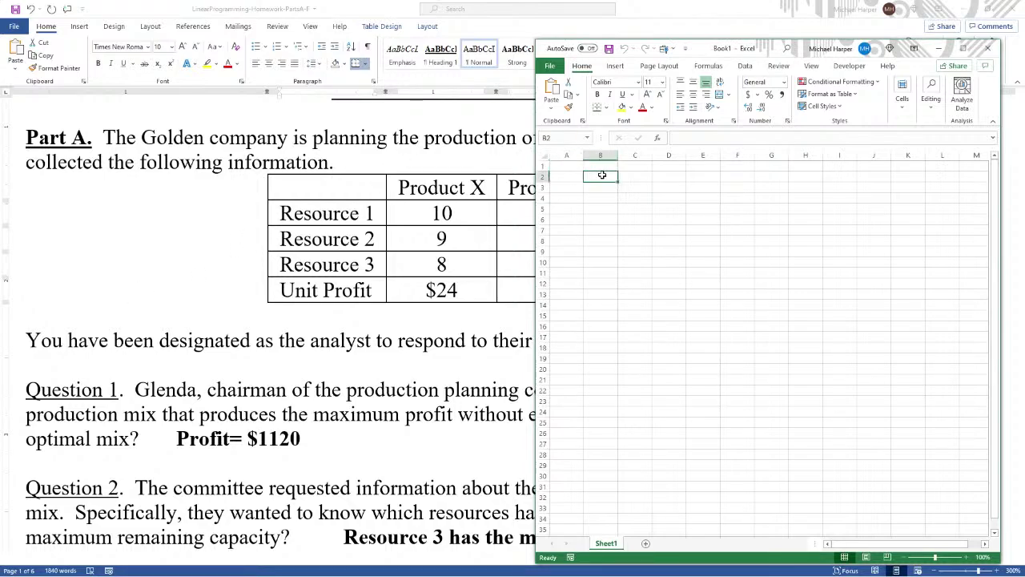
{"action": "key", "text": "ctrl+v"}
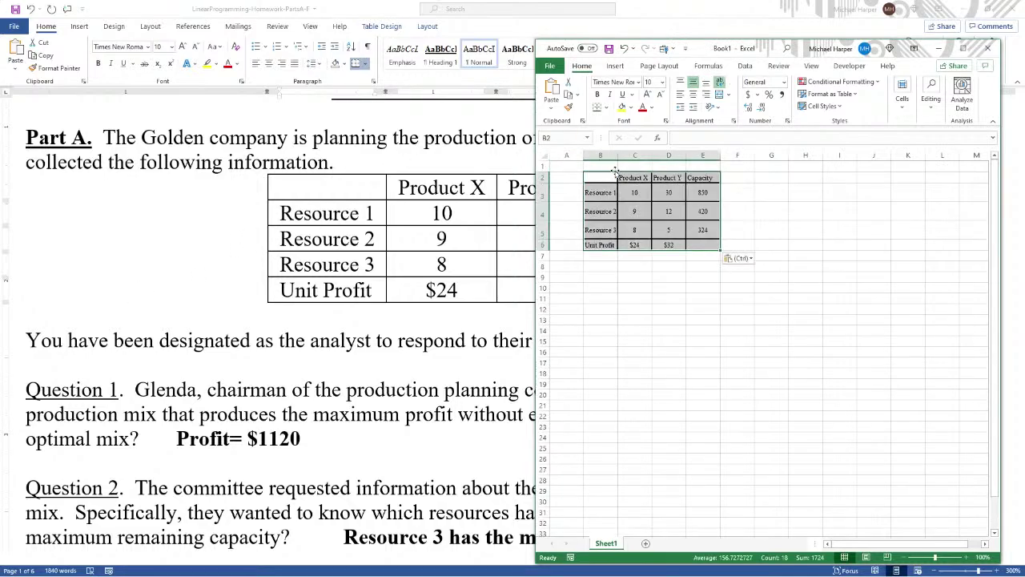
Maximize the workbook, set the whole sheet's font to Arial, and center all cells horizontally and vertically.
{"action": "left_click", "coordinate": [965, 50]}
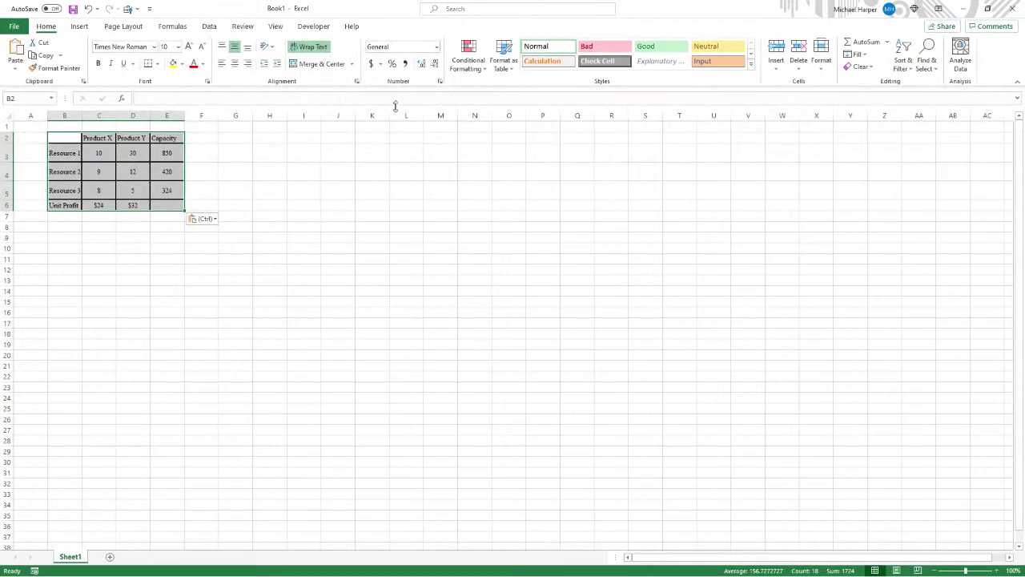
{"action": "scroll", "coordinate": [406, 324], "scroll_direction": "up", "scroll_amount": 8}
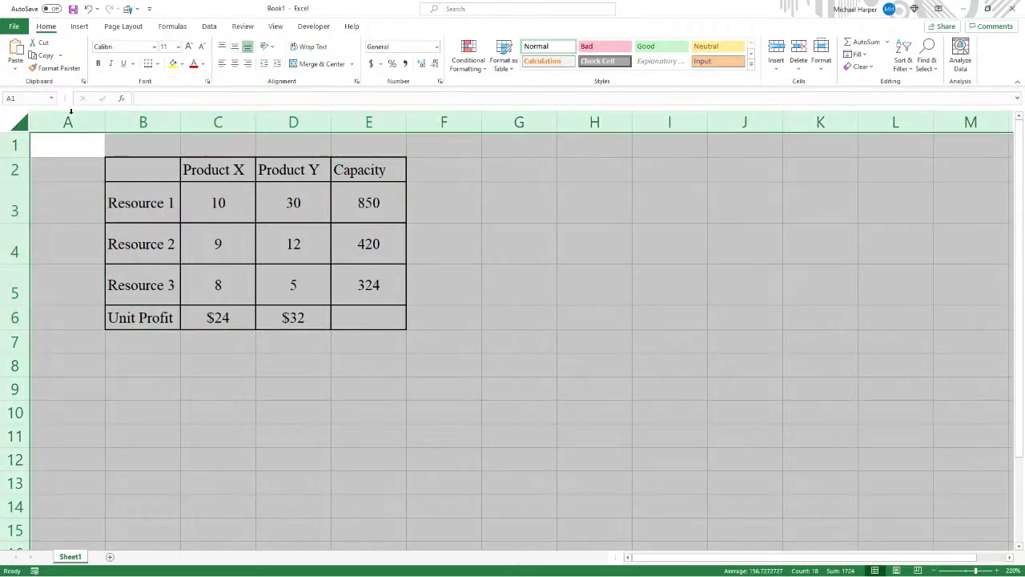
{"action": "left_click", "coordinate": [16, 121]}
{"action": "left_click", "coordinate": [156, 48]}
{"action": "left_click", "coordinate": [117, 334]}
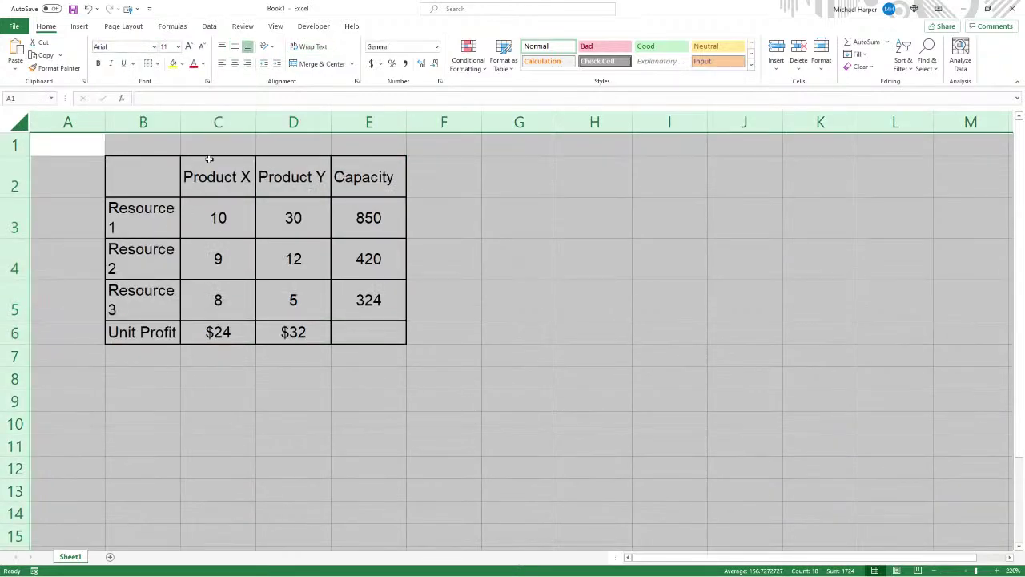
{"action": "left_click", "coordinate": [234, 63]}
{"action": "left_click", "coordinate": [235, 47]}
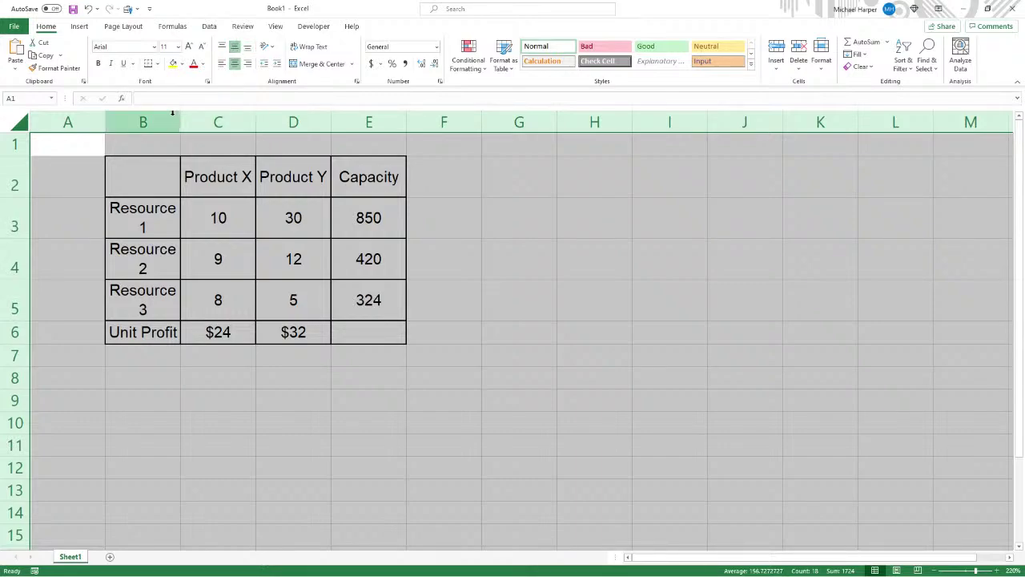
Widen columns B through E to 15 and autofit them to their contents.
{"action": "left_click_drag", "start_coordinate": [172, 116], "coordinate": [376, 120]}
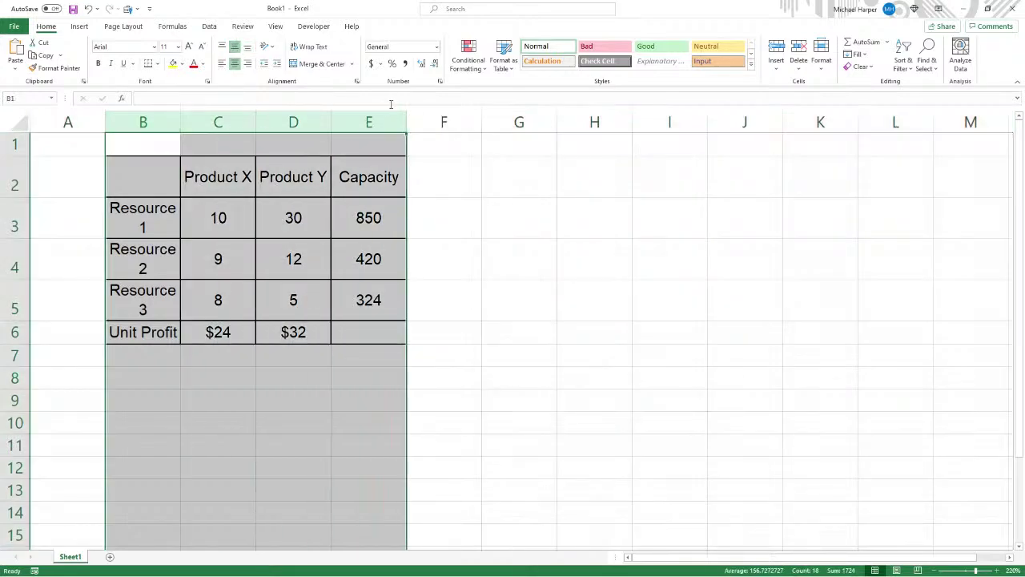
{"action": "left_click", "coordinate": [824, 63]}
{"action": "left_click", "coordinate": [848, 132]}
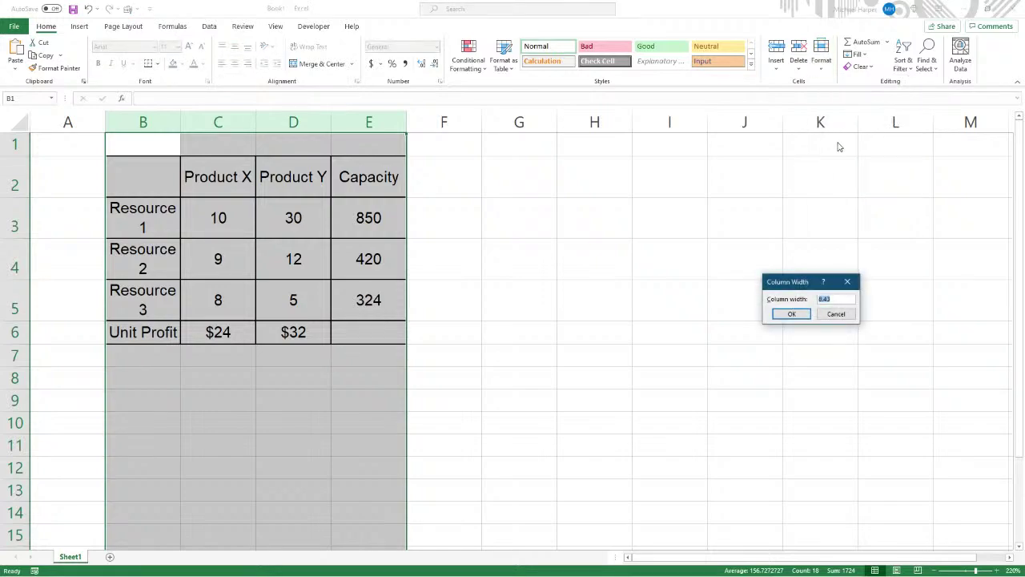
{"action": "type", "text": "15"}
{"action": "key", "text": "Return"}
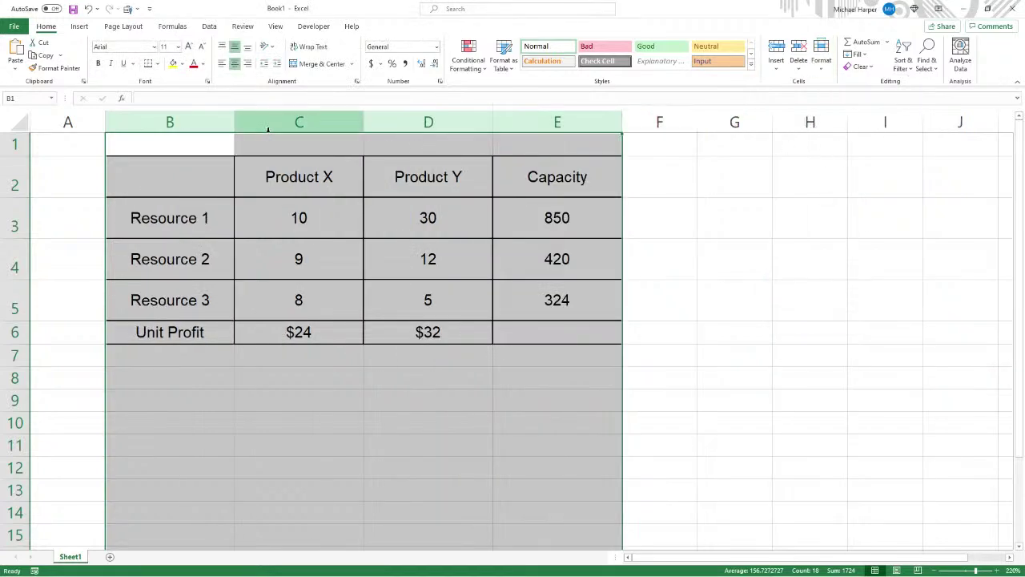
{"action": "double_click", "coordinate": [622, 121]}
{"action": "left_click", "coordinate": [276, 423]}
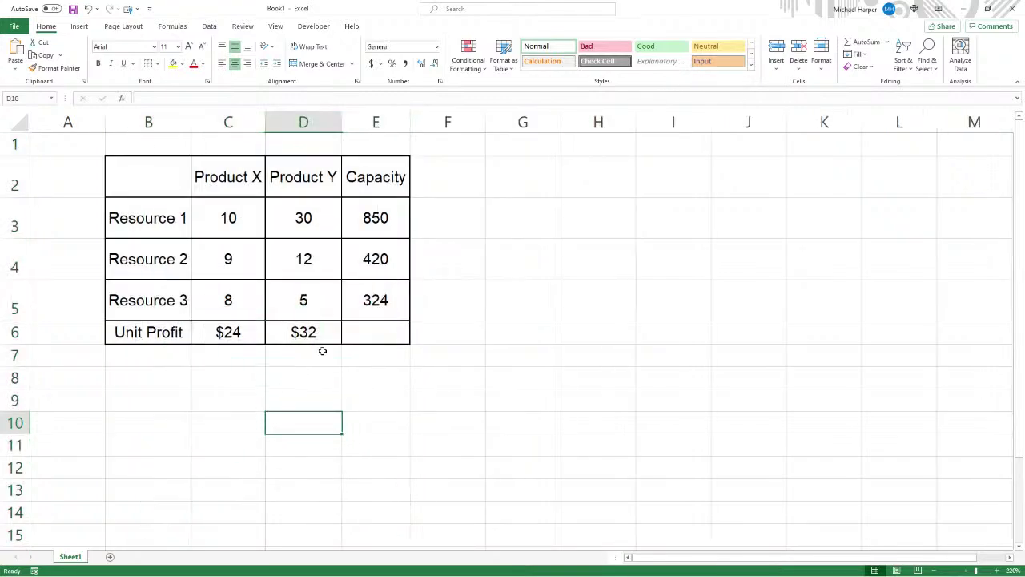
Add the column heading "Values" in F2 and the row label "Opt.Mix." in B7.
{"action": "left_click", "coordinate": [442, 180]}
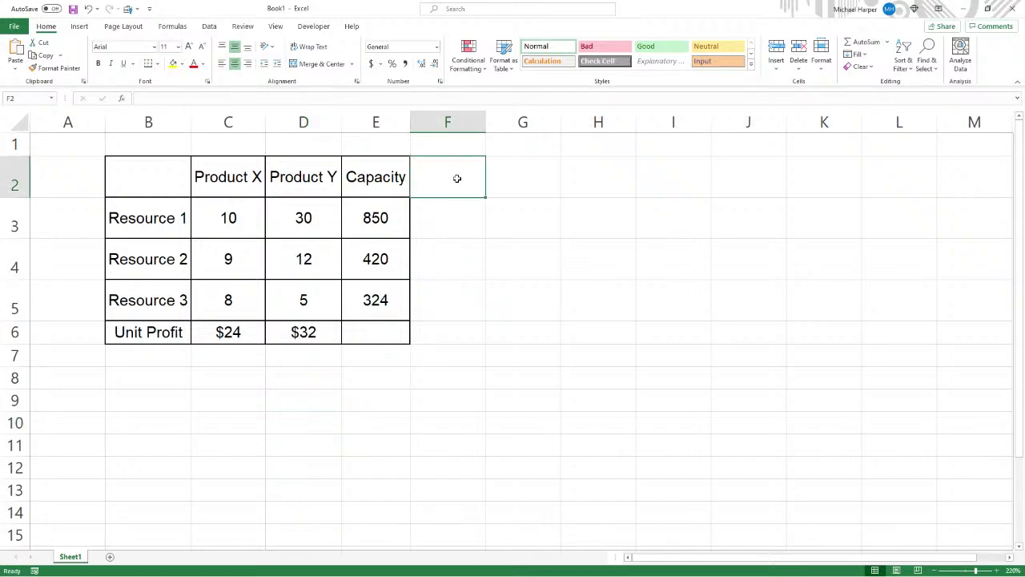
{"action": "type", "text": "Val"}
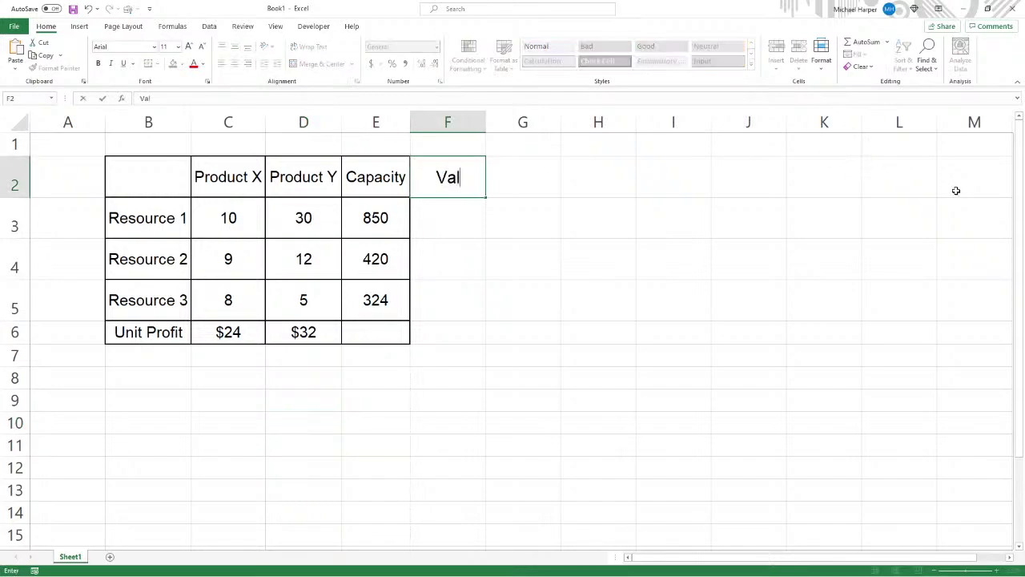
{"action": "type", "text": "ues"}
{"action": "key", "text": "Return"}
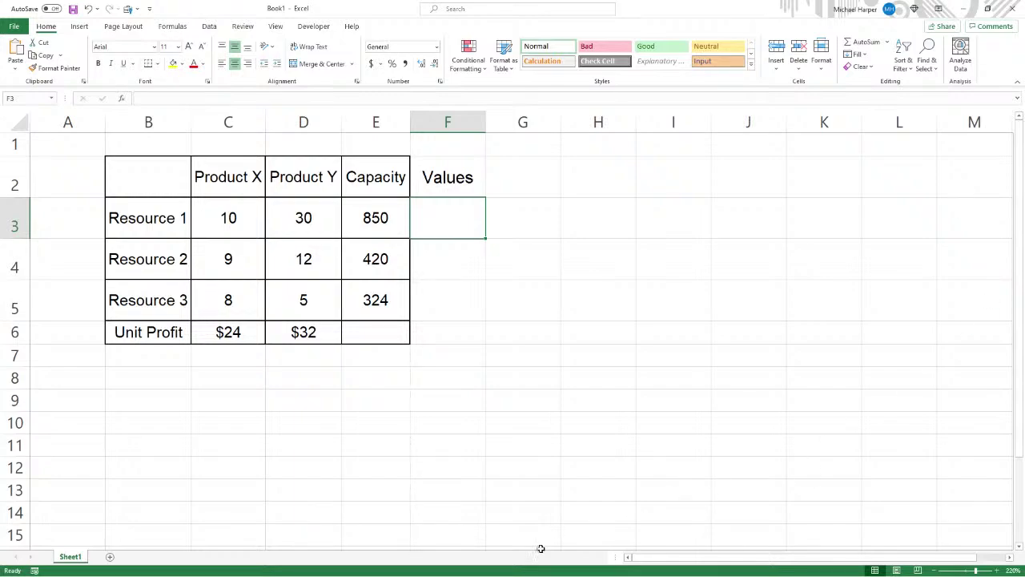
{"action": "left_click", "coordinate": [123, 353]}
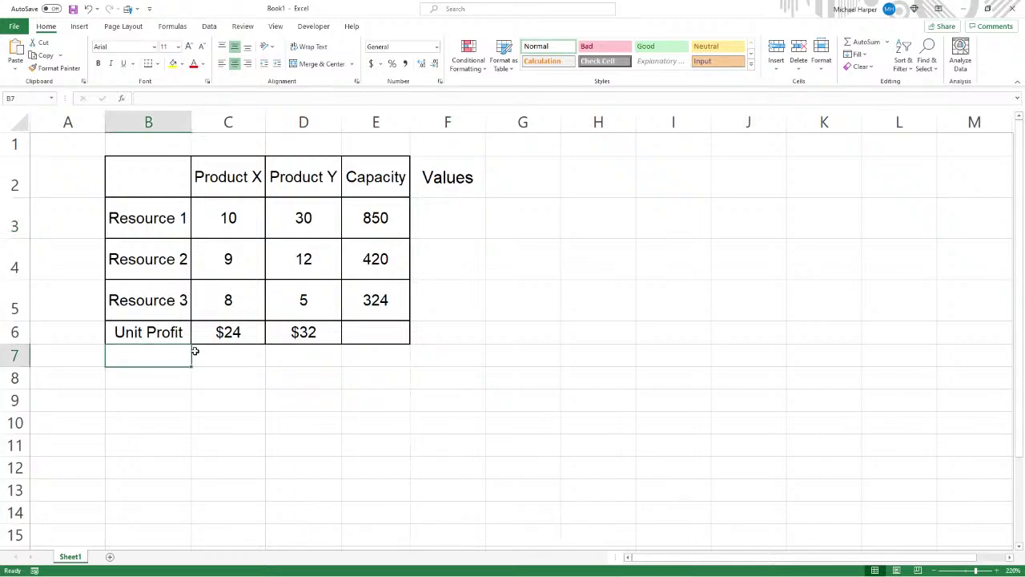
{"action": "type", "text": "Opt."}
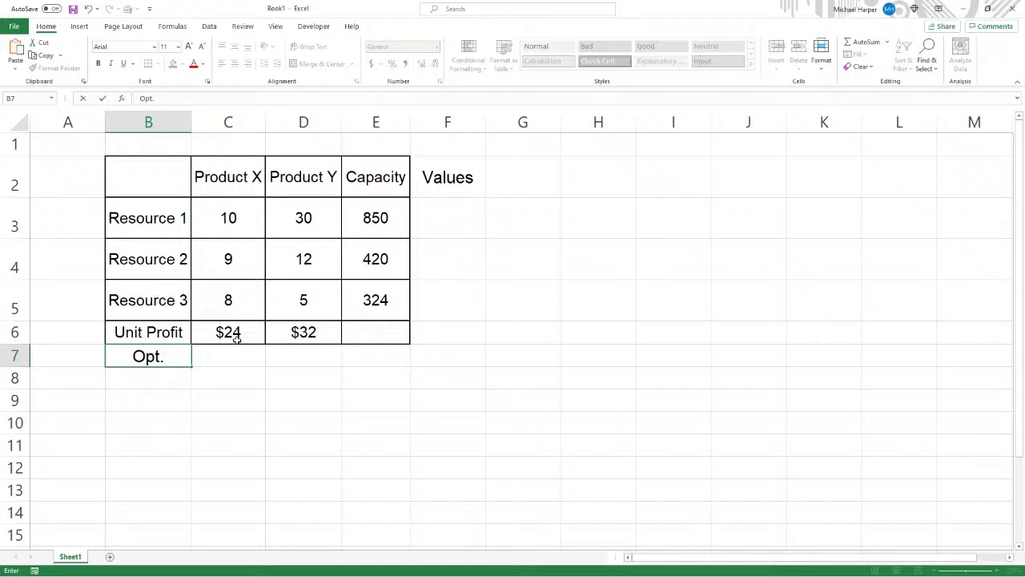
{"action": "type", "text": "Mix."}
{"action": "key", "text": "Tab"}
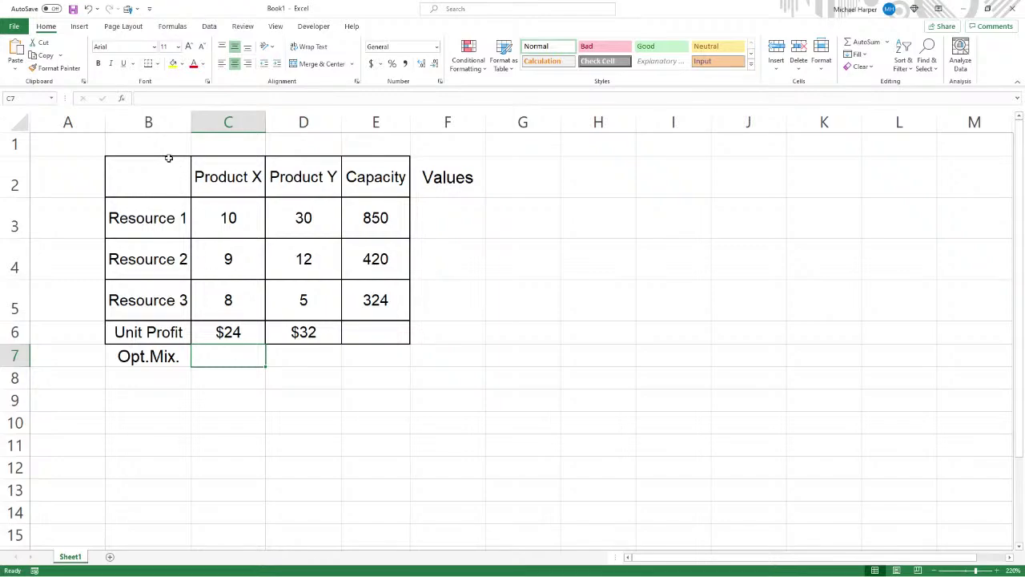
Remove all borders from the pasted table in B2:E6.
{"action": "left_click_drag", "start_coordinate": [169, 158], "coordinate": [377, 328]}
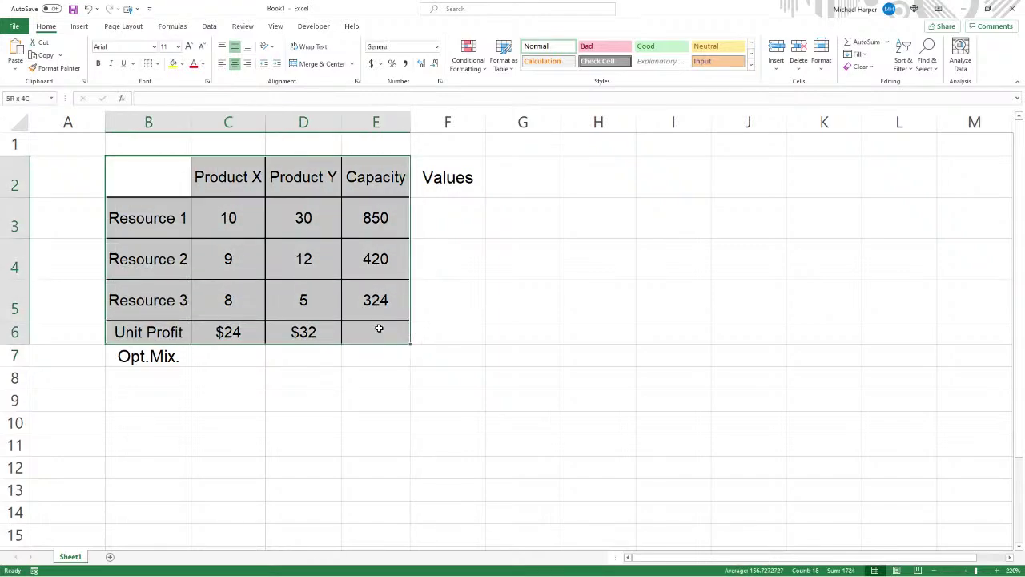
{"action": "left_click", "coordinate": [157, 64]}
{"action": "left_click", "coordinate": [173, 157]}
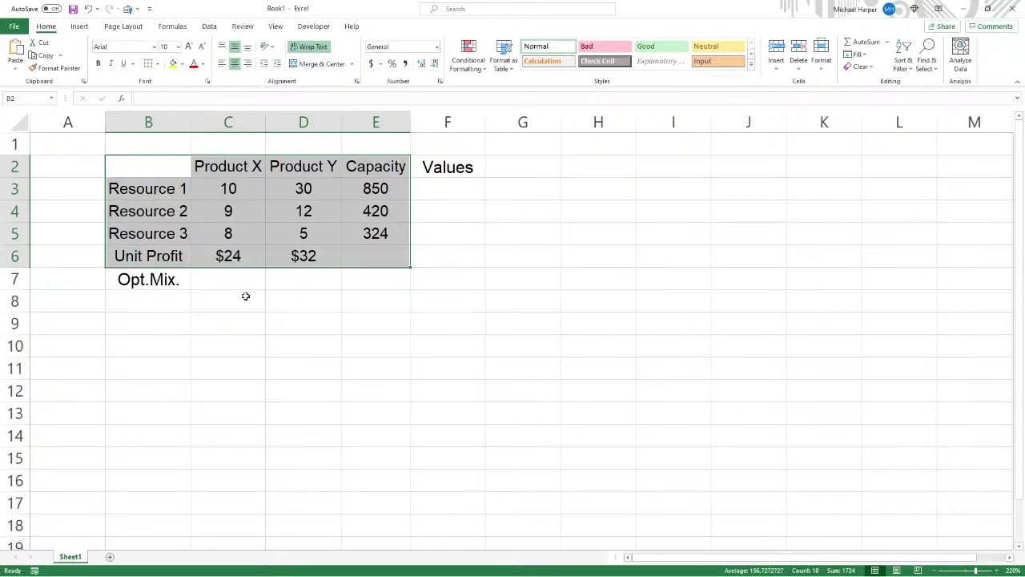
Give the optimal mix cells C7:D7 a thick outside border and a light gray fill.
{"action": "left_click_drag", "start_coordinate": [222, 283], "coordinate": [305, 286]}
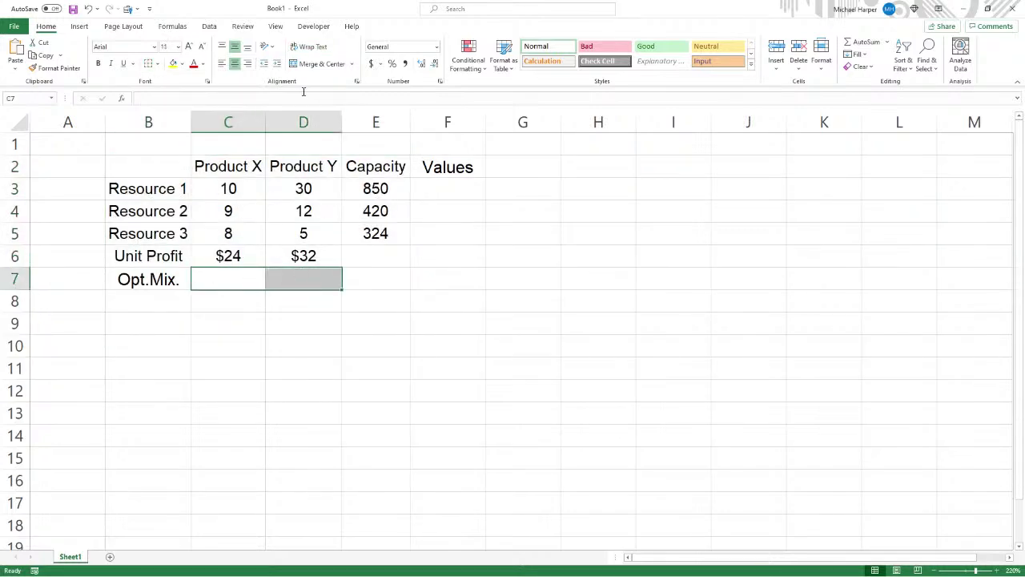
{"action": "left_click", "coordinate": [157, 64]}
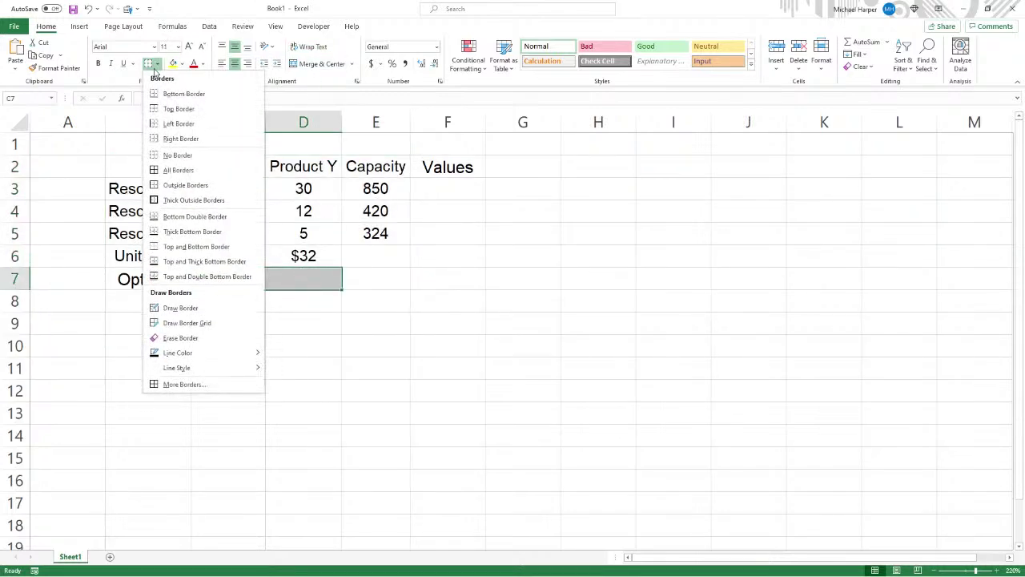
{"action": "left_click", "coordinate": [168, 197]}
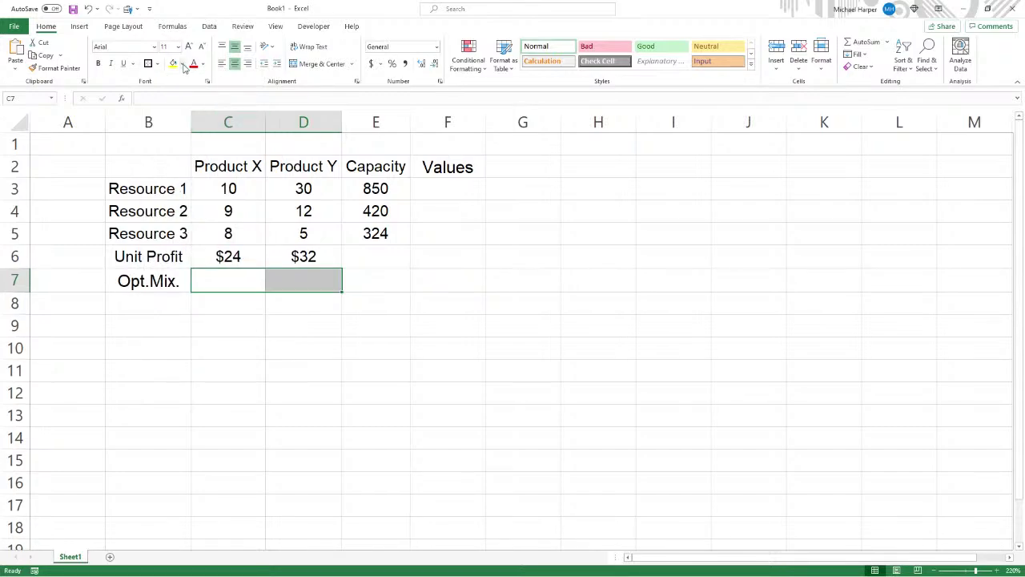
{"action": "left_click", "coordinate": [183, 65]}
{"action": "left_click", "coordinate": [173, 106]}
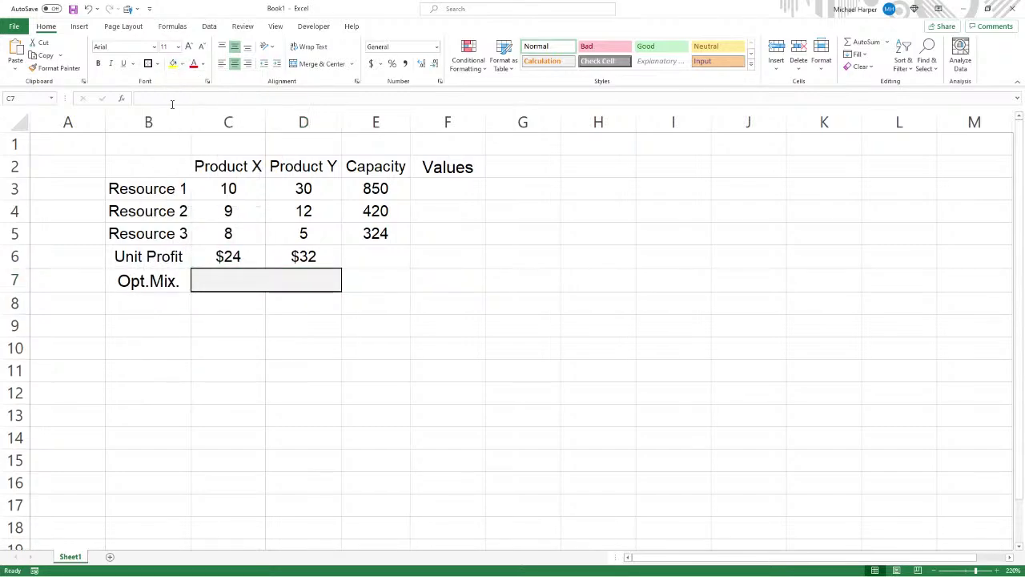
{"action": "left_click", "coordinate": [243, 304]}
{"action": "left_click_drag", "start_coordinate": [232, 280], "coordinate": [314, 280]}
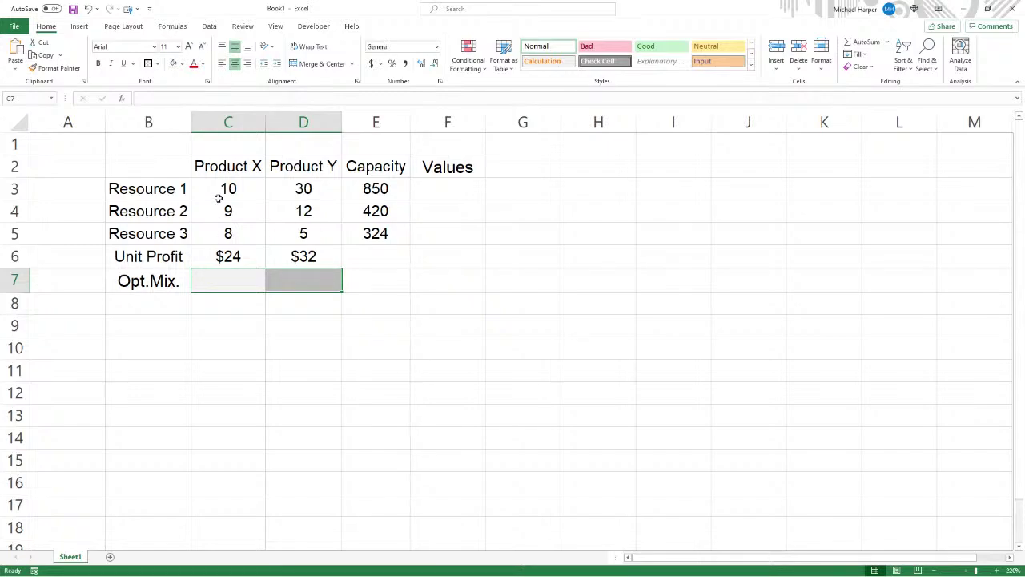
Enter =SUMPRODUCT(C3:D3,$C$7:$D$7) in F3 for Resource 1, with an absolute reference to the optimal mix cells.
{"action": "left_click", "coordinate": [444, 189]}
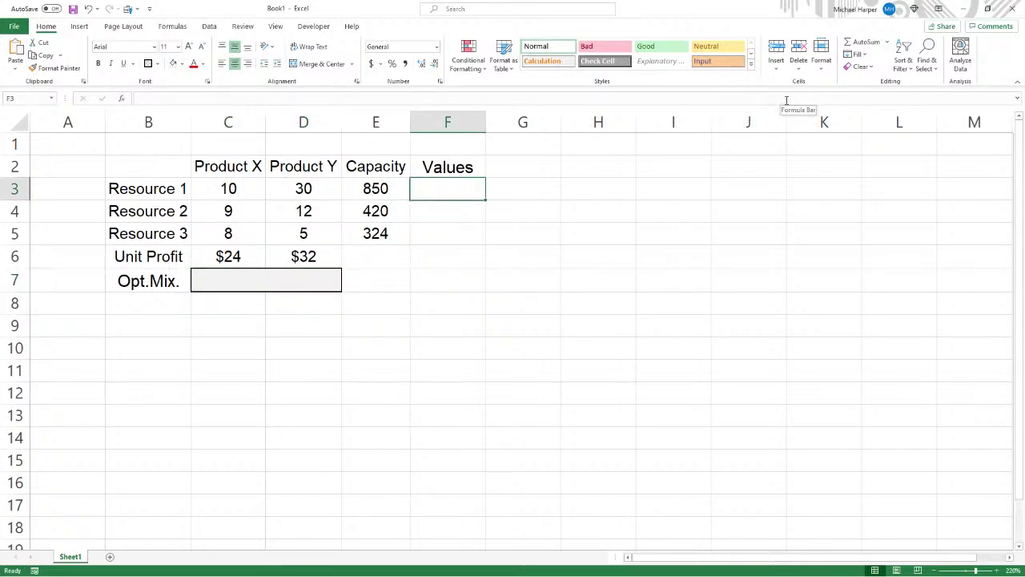
{"action": "type", "text": "=sumproduct("}
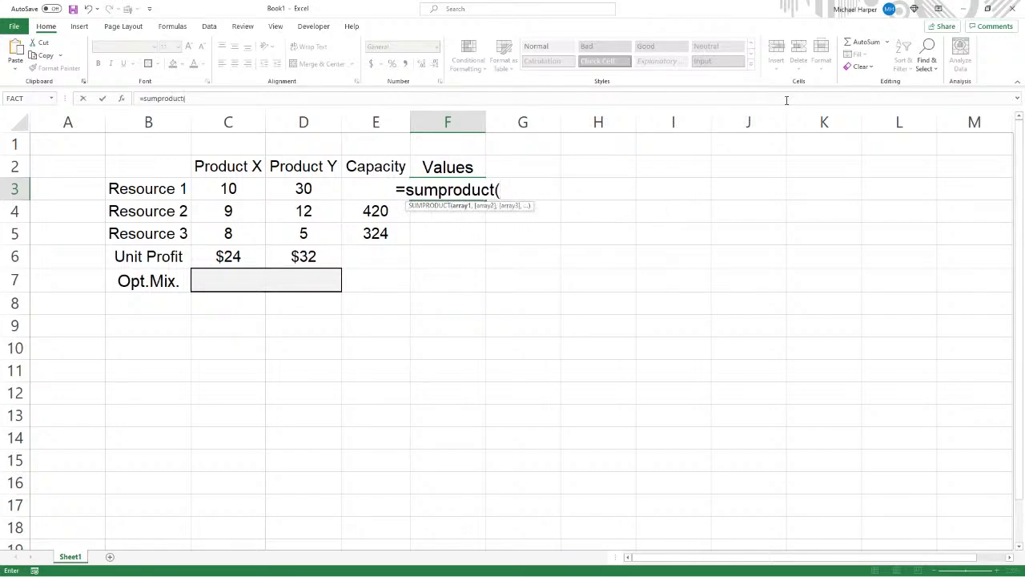
{"action": "left_click_drag", "start_coordinate": [218, 192], "coordinate": [278, 190]}
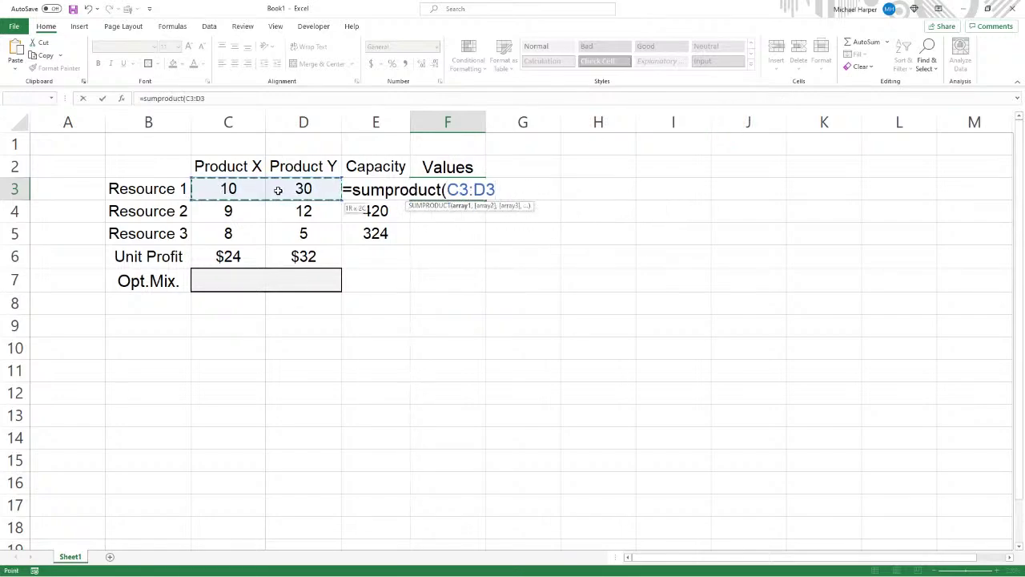
{"action": "type", "text": ","}
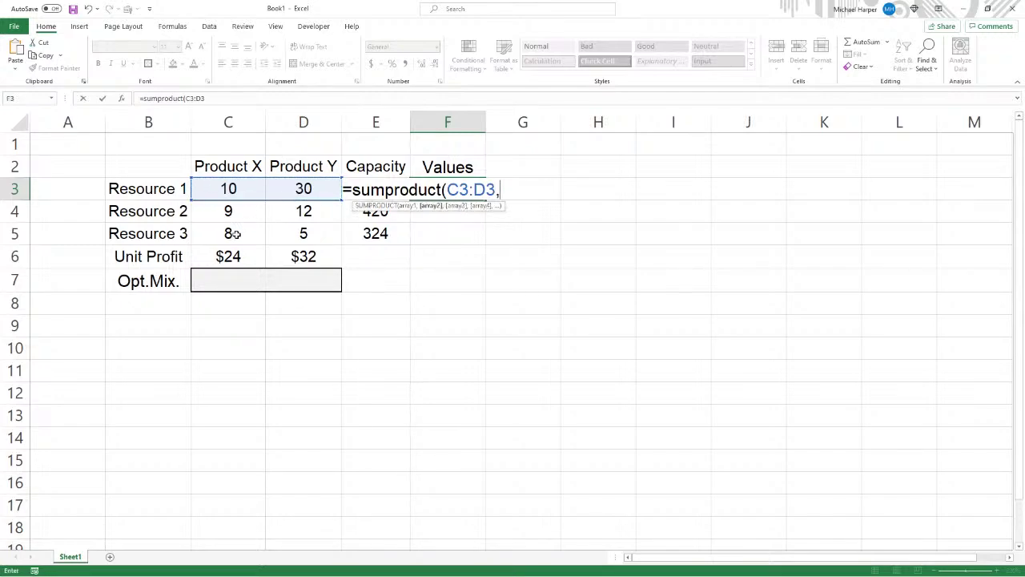
{"action": "left_click_drag", "start_coordinate": [224, 278], "coordinate": [329, 277]}
{"action": "key", "text": "F4"}
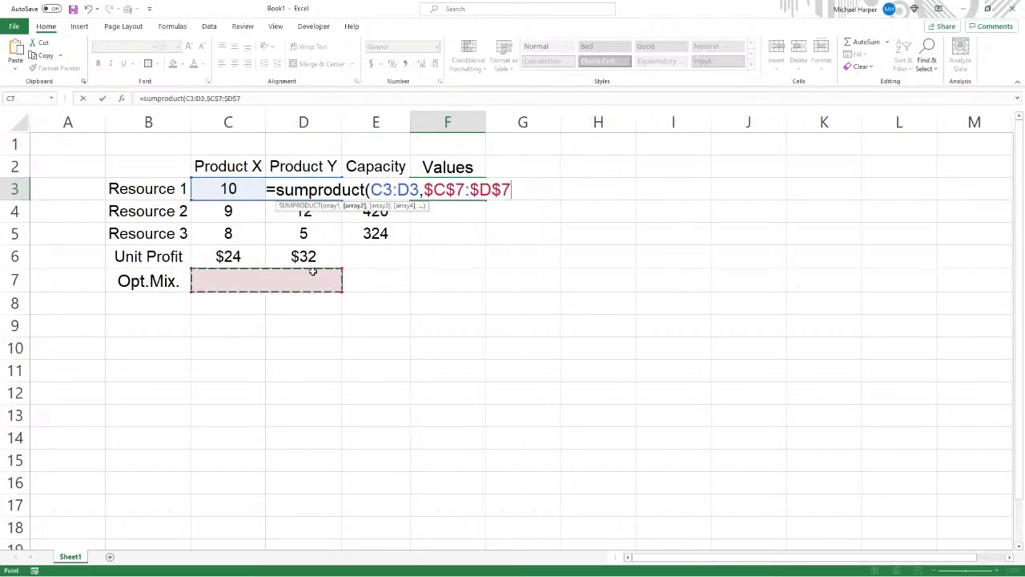
{"action": "type", "text": ")"}
{"action": "key", "text": "Return"}
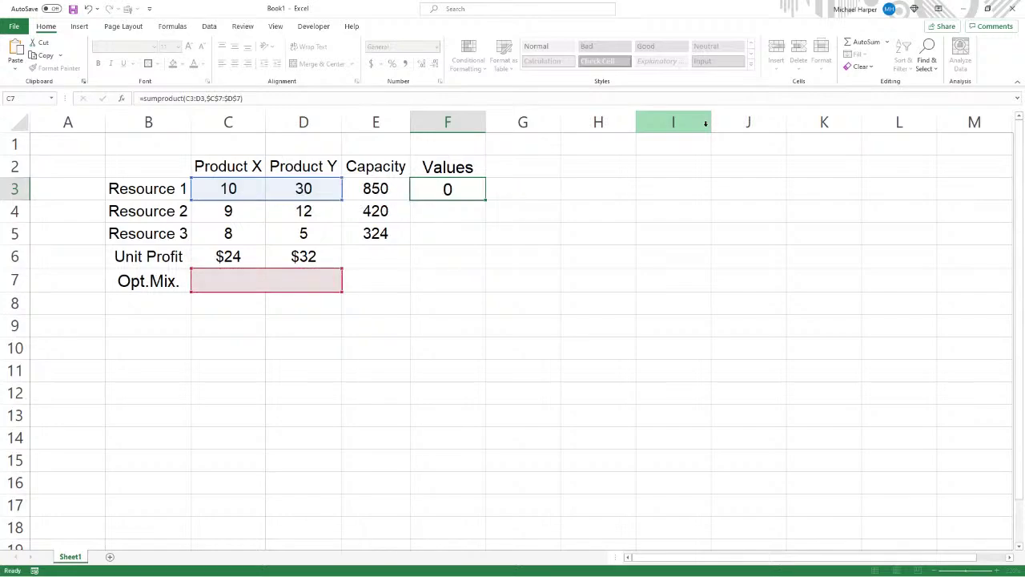
Fill the SUMPRODUCT formula from F3 down through F6, covering the other resources and the unit profit row.
{"action": "left_click", "coordinate": [467, 192]}
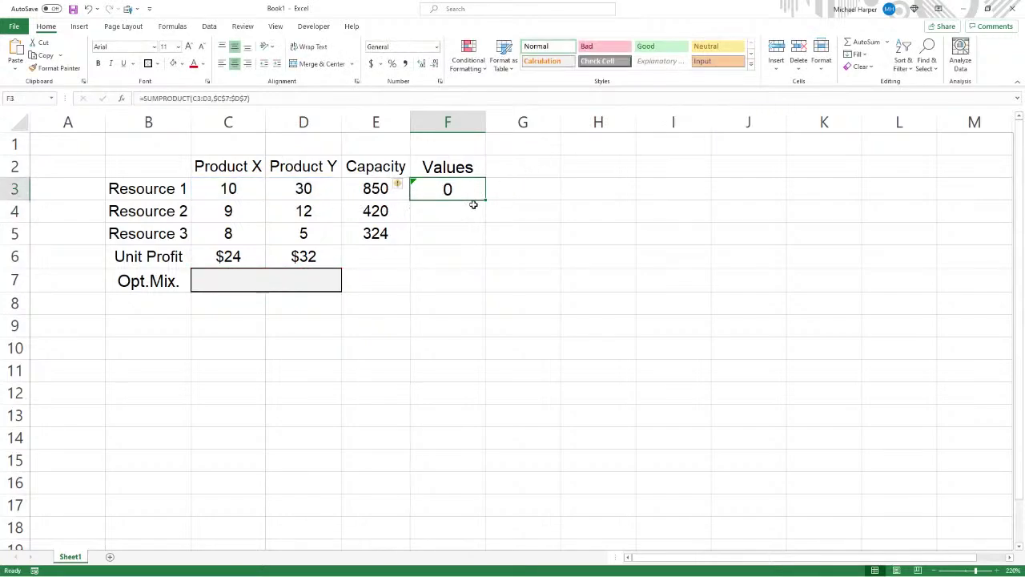
{"action": "left_click_drag", "start_coordinate": [484, 202], "coordinate": [485, 268]}
{"action": "left_click", "coordinate": [446, 258]}
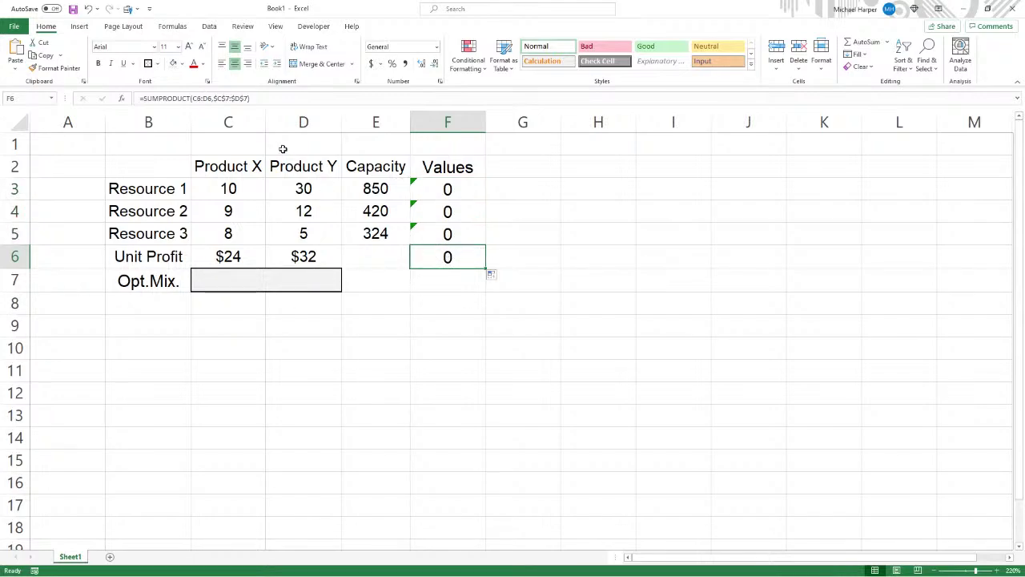
Give the total profit cell F6 a thick outside border and a light gray fill.
{"action": "left_click", "coordinate": [150, 67]}
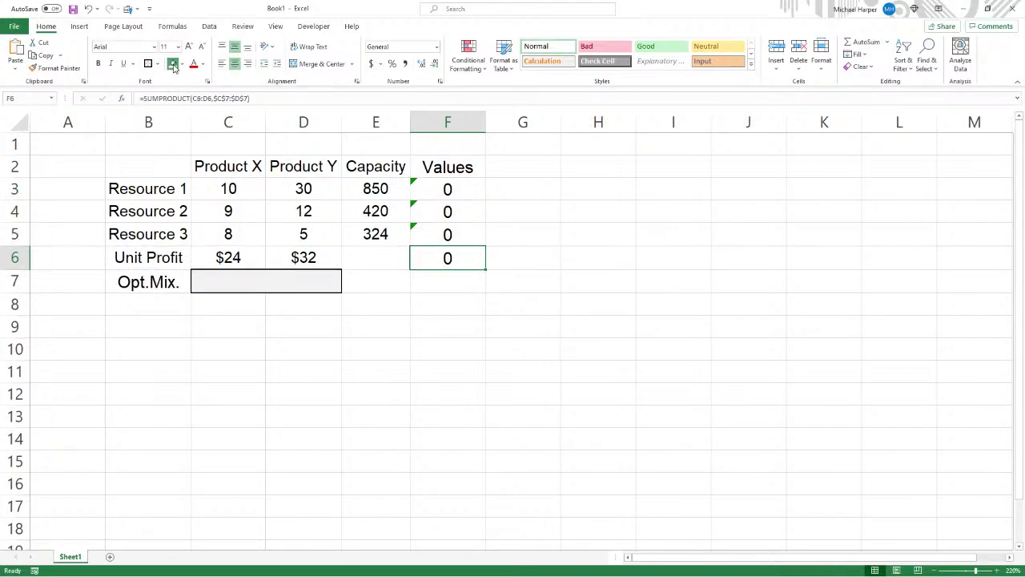
{"action": "left_click", "coordinate": [173, 64]}
{"action": "left_click", "coordinate": [427, 276]}
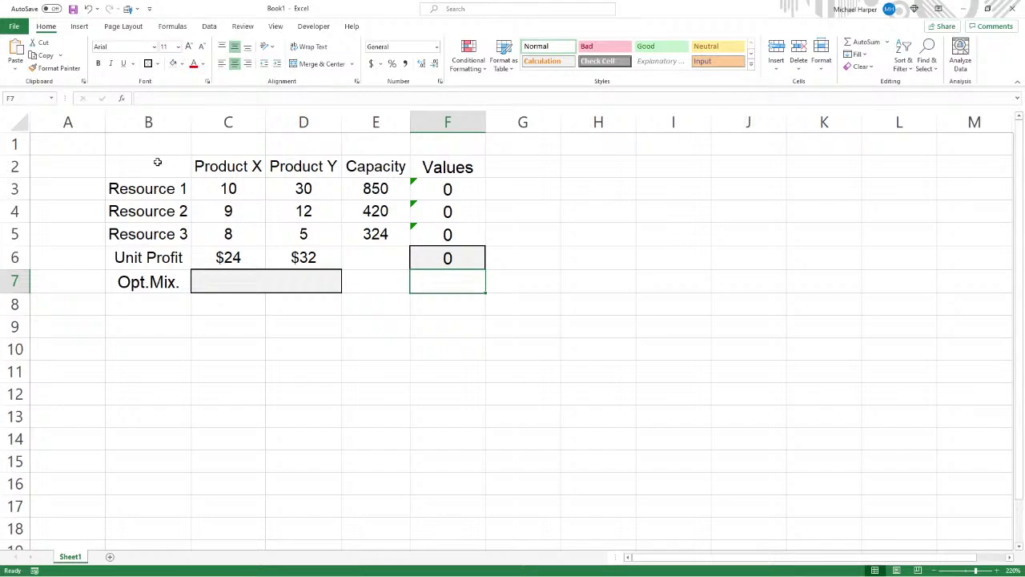
Apply a thick outside border around the whole model table in B2:F7.
{"action": "left_click_drag", "start_coordinate": [157, 162], "coordinate": [469, 280]}
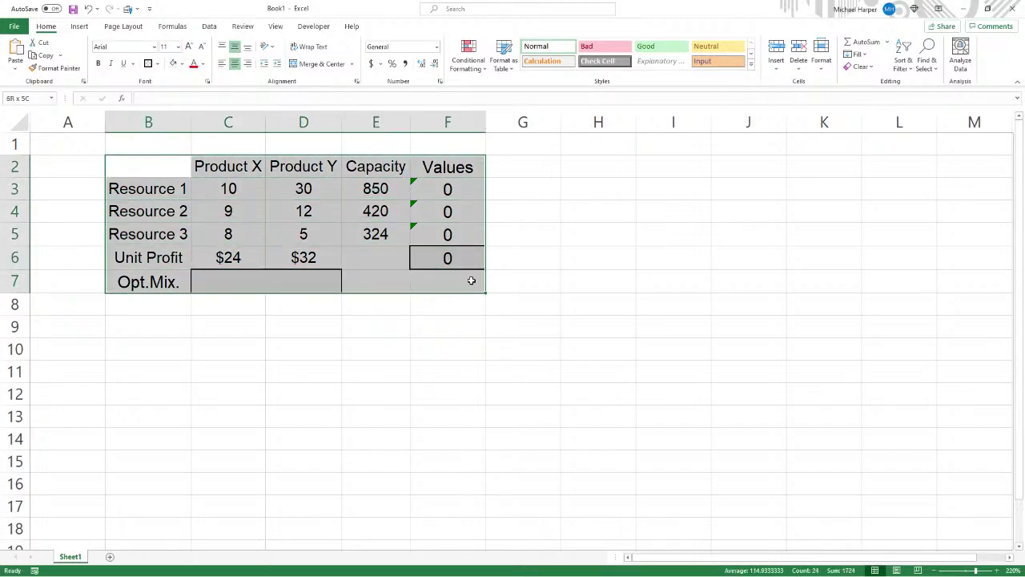
{"action": "left_click", "coordinate": [150, 67]}
{"action": "left_click", "coordinate": [380, 327]}
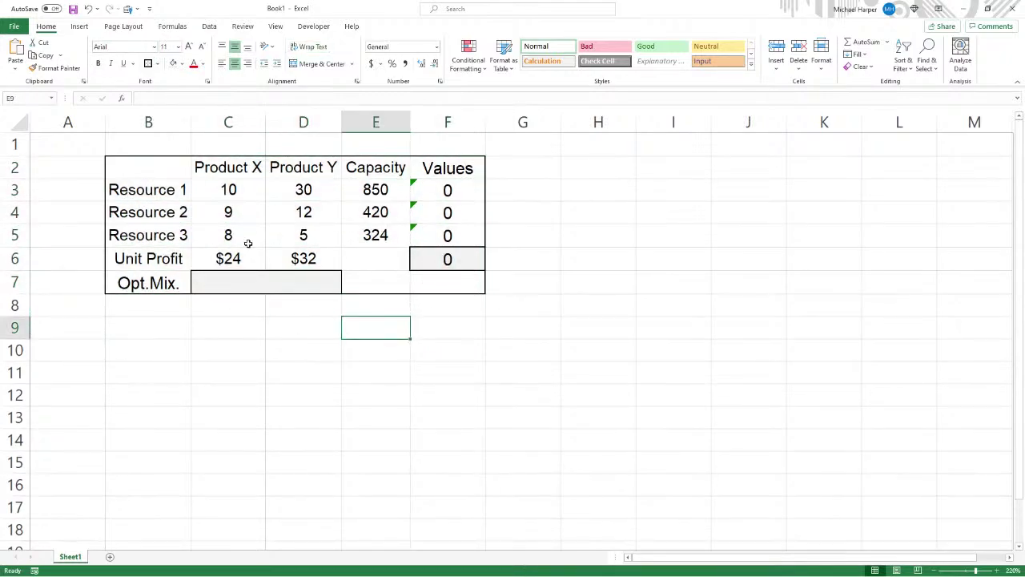
Open Solver and set it to maximize objective cell F6 by changing the optimal mix cells C7:D7.
{"action": "left_click", "coordinate": [209, 26]}
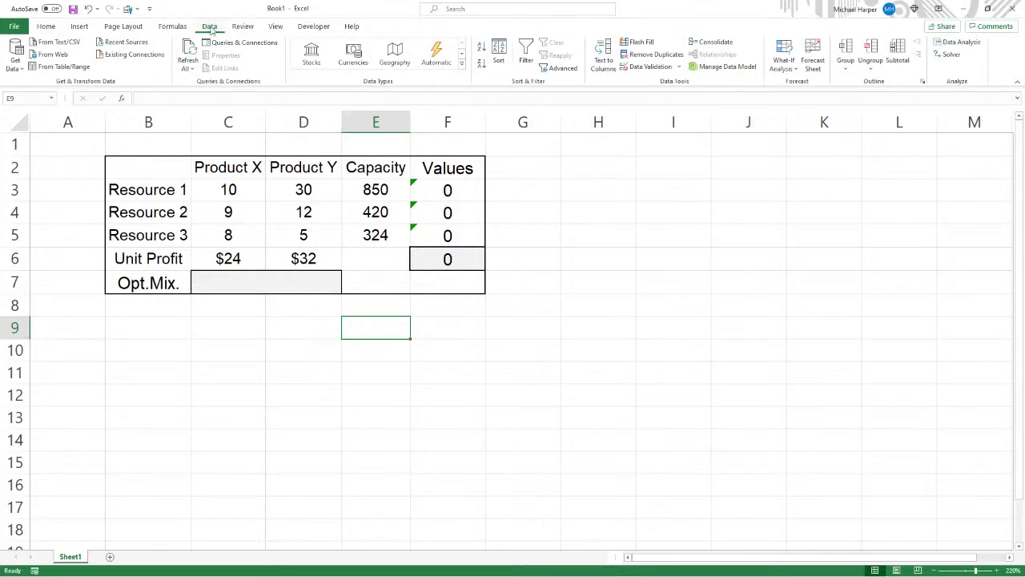
{"action": "left_click", "coordinate": [951, 54]}
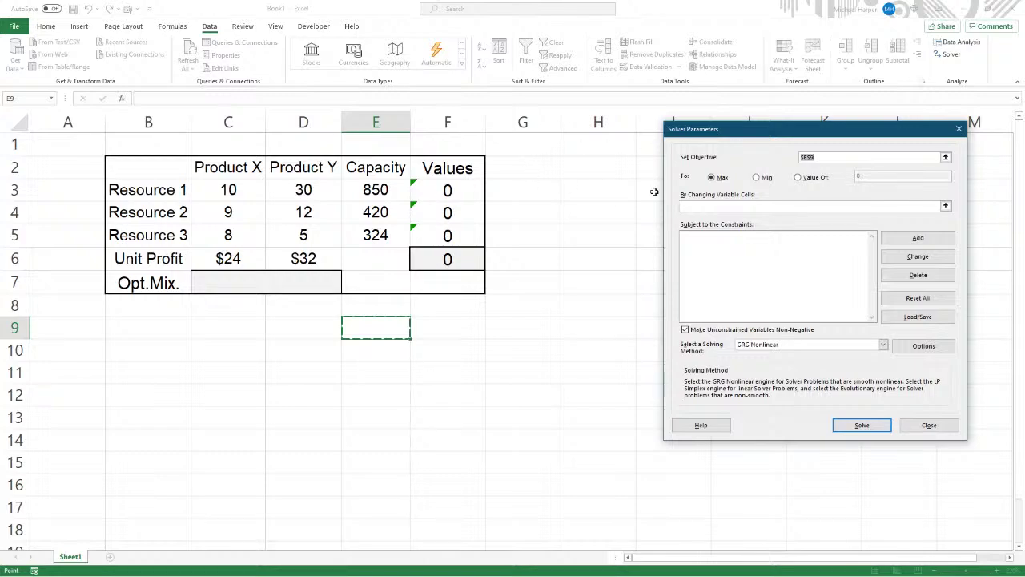
{"action": "left_click", "coordinate": [451, 262]}
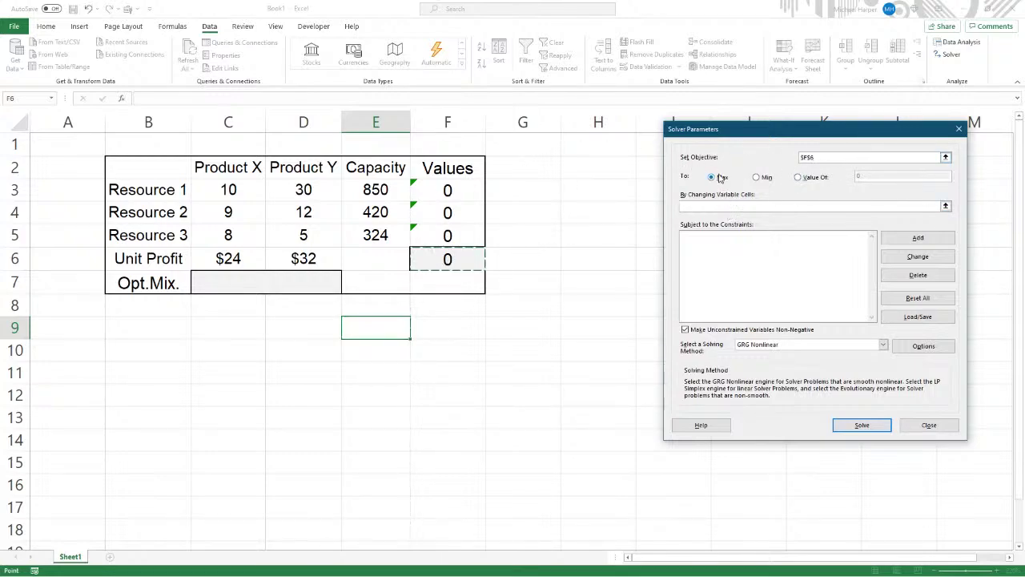
{"action": "left_click", "coordinate": [702, 206]}
{"action": "left_click_drag", "start_coordinate": [224, 286], "coordinate": [284, 286]}
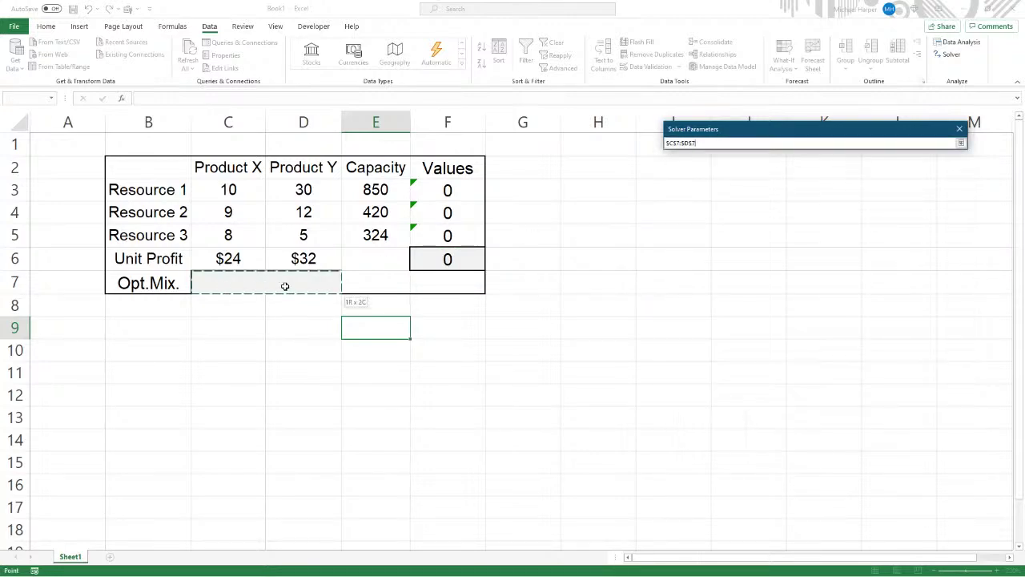
Add the Solver constraint $F$3:$F$5 <= $E$3:$E$5 so resource usage stays within capacity.
{"action": "left_click", "coordinate": [923, 234]}
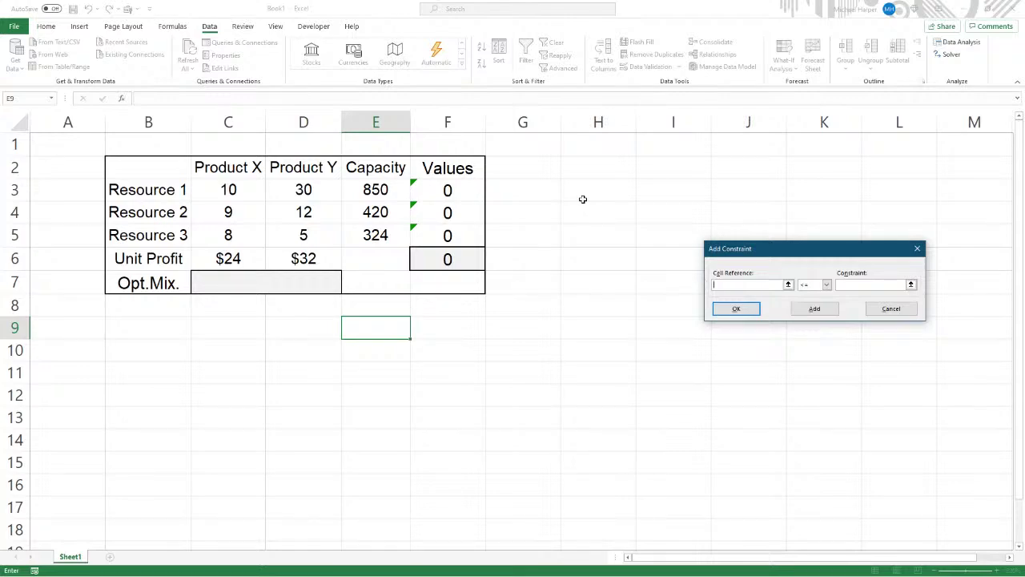
{"action": "left_click_drag", "start_coordinate": [450, 188], "coordinate": [454, 234]}
{"action": "left_click", "coordinate": [877, 285]}
{"action": "left_click", "coordinate": [386, 189]}
{"action": "left_click_drag", "start_coordinate": [386, 189], "coordinate": [374, 234]}
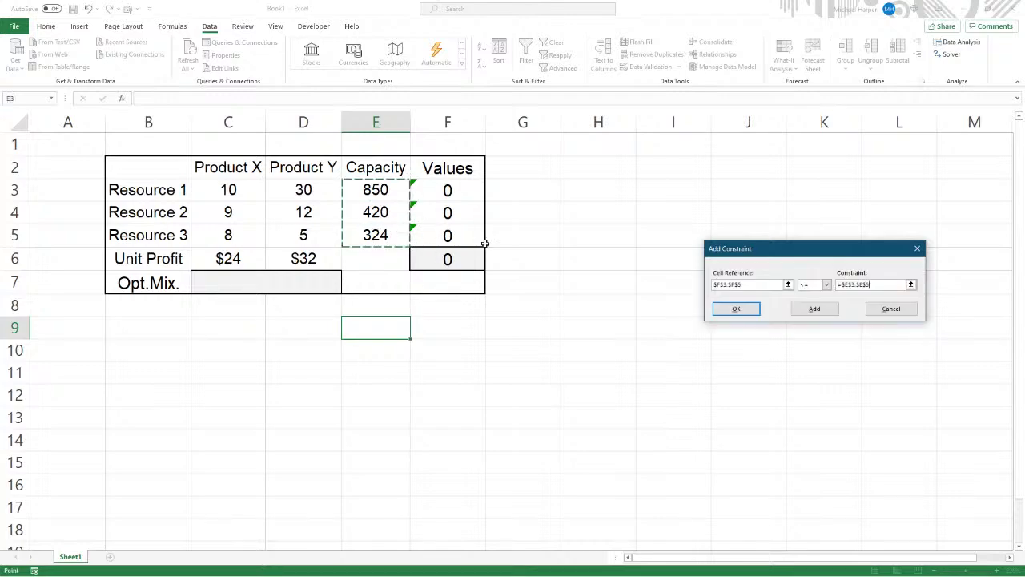
{"action": "left_click", "coordinate": [737, 311]}
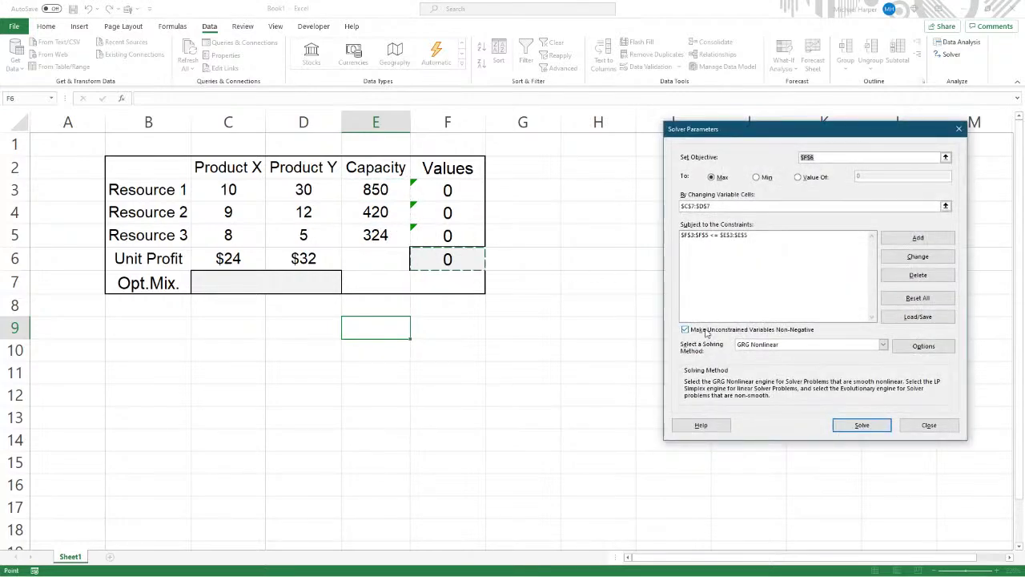
Solve the model with the Simplex LP method and keep the Solver solution.
{"action": "left_click", "coordinate": [883, 345]}
{"action": "left_click", "coordinate": [853, 362]}
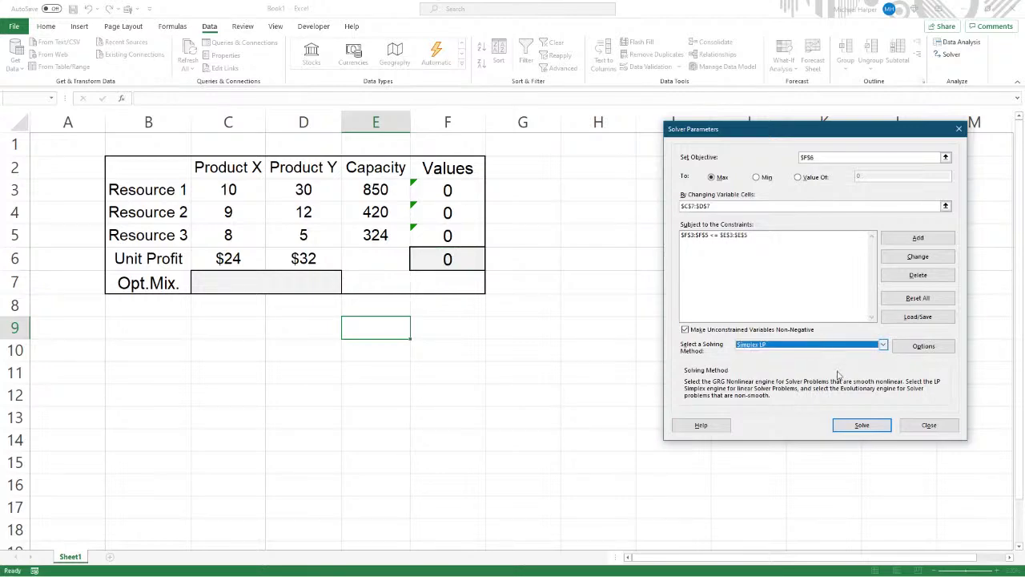
{"action": "left_click", "coordinate": [856, 425]}
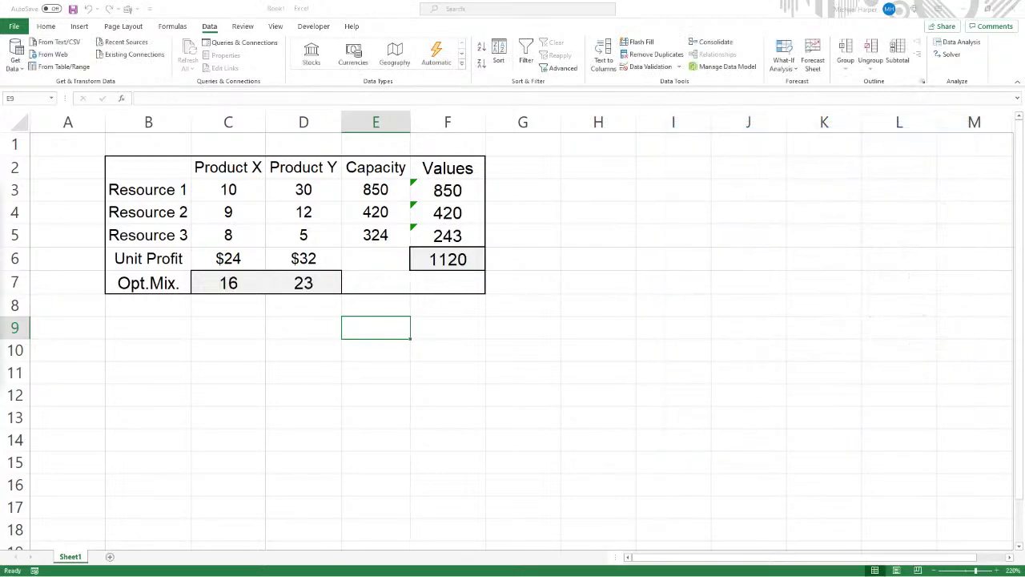
{"action": "left_click_drag", "start_coordinate": [39, 198], "coordinate": [695, 167]}
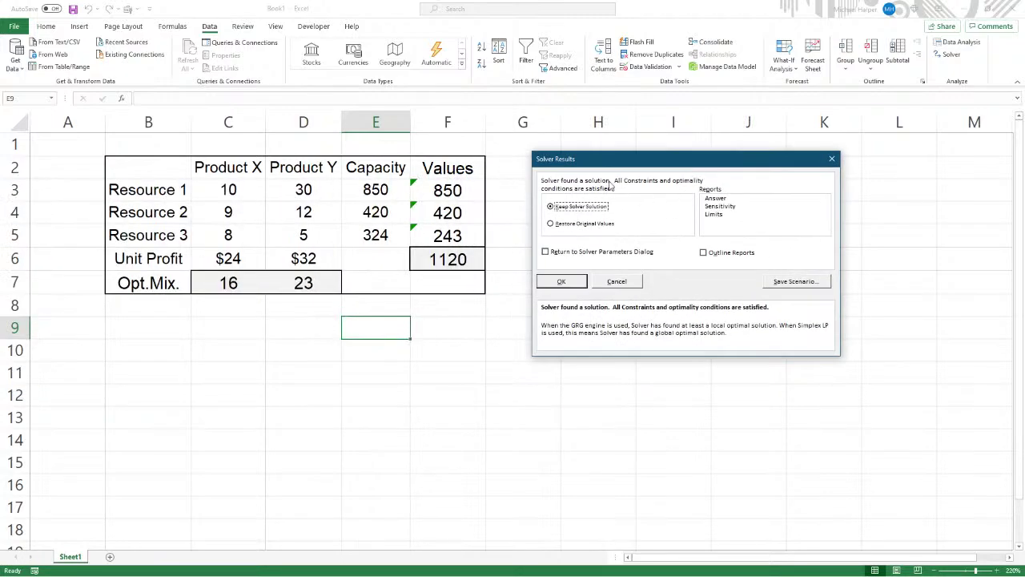
{"action": "left_click", "coordinate": [573, 284]}
{"action": "left_click", "coordinate": [448, 260]}
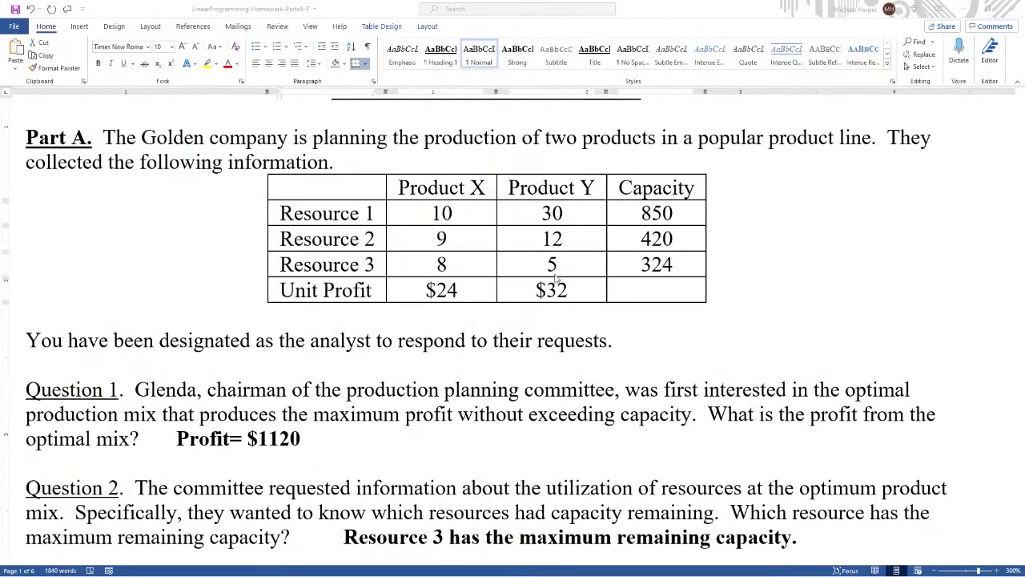
Read Questions 1 and 2 in the Word homework document, about maximum profit and remaining resource capacity at the optimal mix.
{"action": "scroll", "coordinate": [555, 277], "scroll_direction": "down", "scroll_amount": 3}
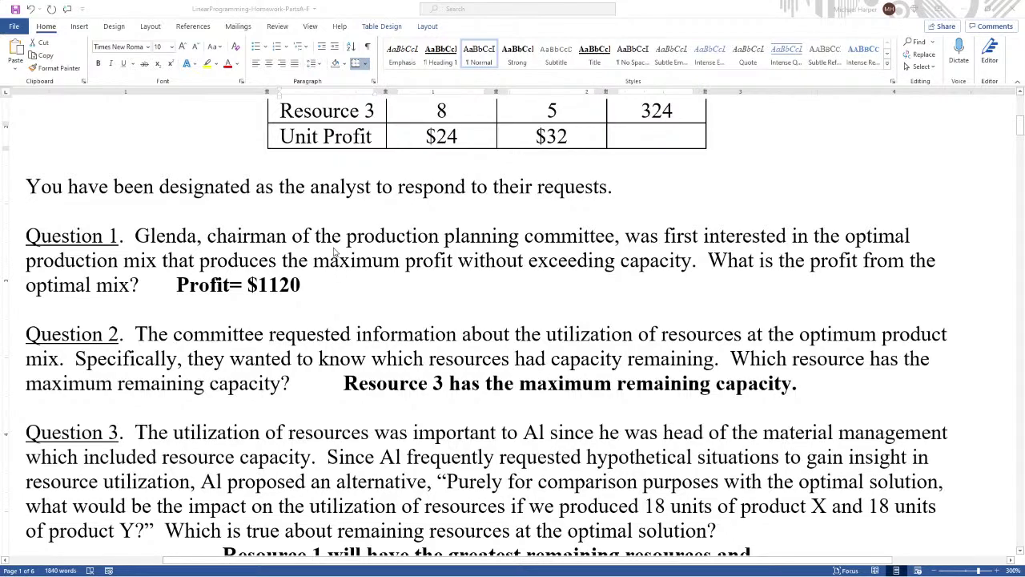
{"action": "scroll", "coordinate": [335, 251], "scroll_direction": "down", "scroll_amount": 2}
{"action": "scroll", "coordinate": [340, 226], "scroll_direction": "up", "scroll_amount": 2}
{"action": "left_click_drag", "start_coordinate": [135, 334], "coordinate": [60, 359]}
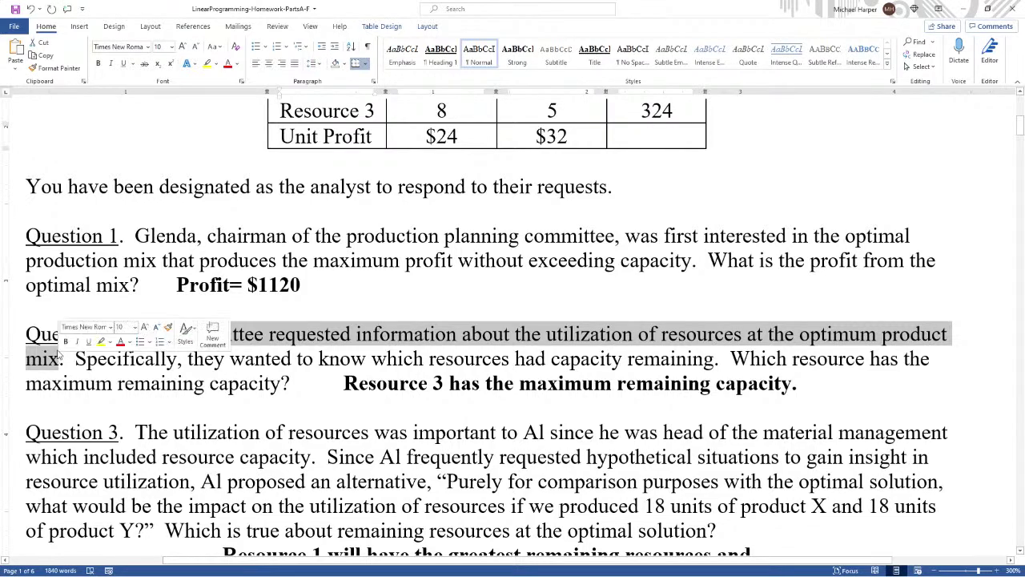
{"action": "key", "text": "alt+Tab"}
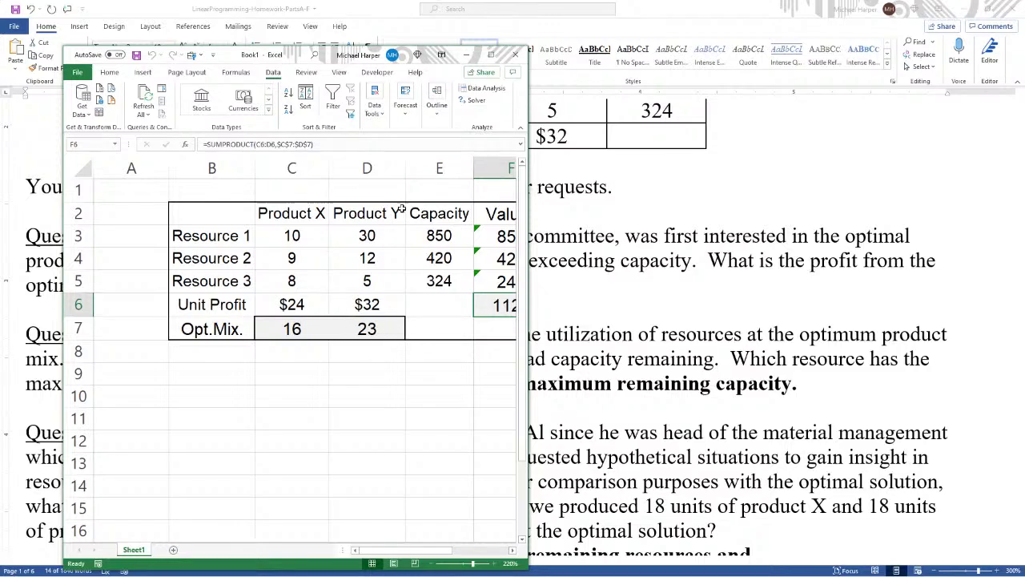
{"action": "key", "text": "alt+Tab"}
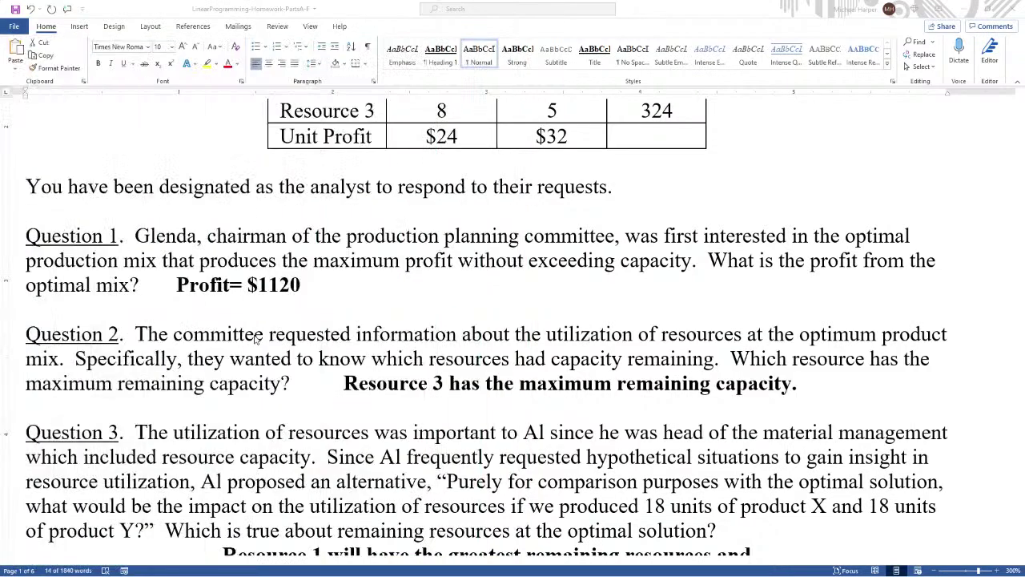
{"action": "left_click_drag", "start_coordinate": [71, 359], "coordinate": [207, 360]}
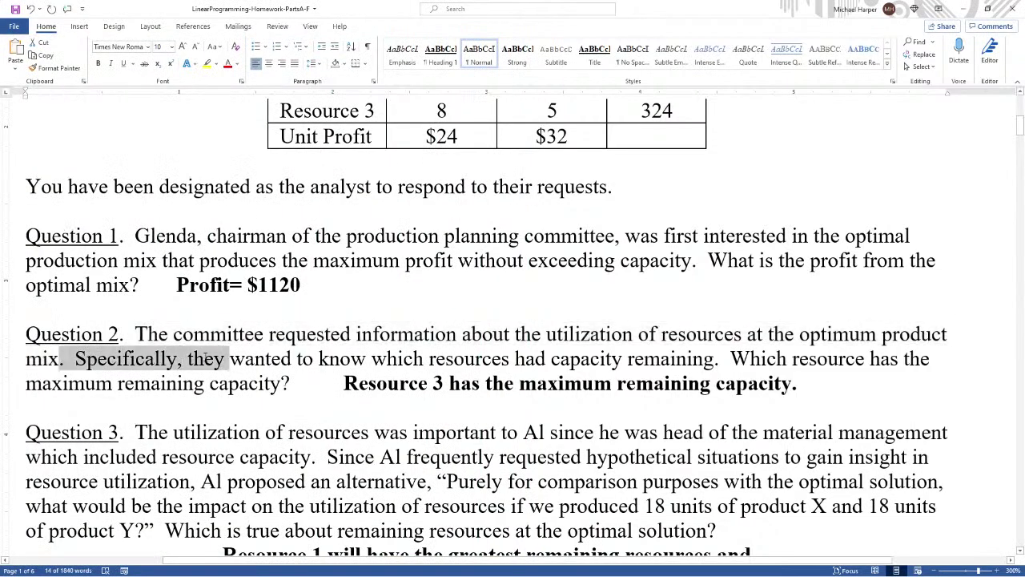
{"action": "left_click_drag", "start_coordinate": [269, 359], "coordinate": [796, 383]}
{"action": "left_click", "coordinate": [338, 412]}
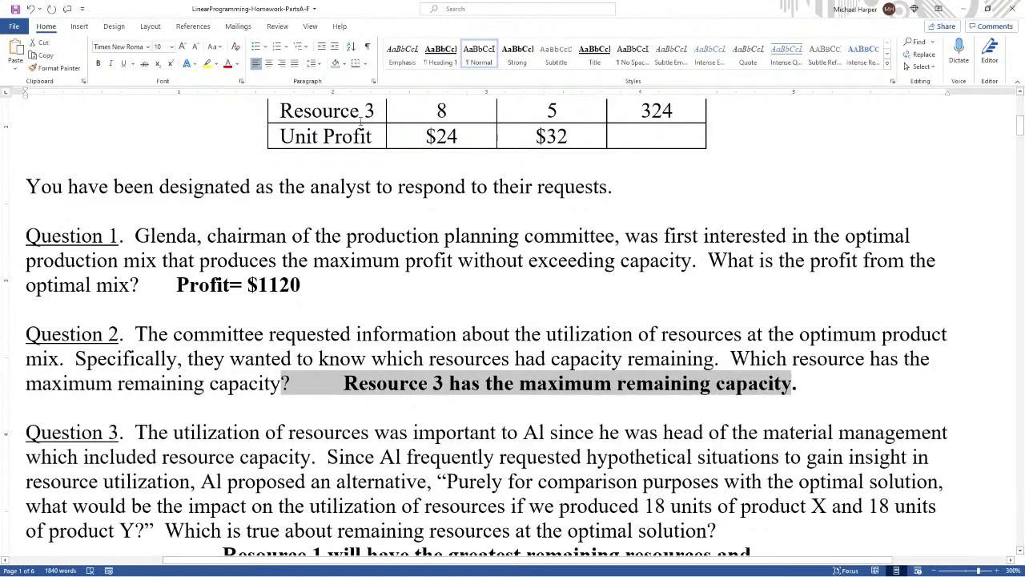
Switch back to the Excel workbook, maximize its window, and add the column heading "Remaining" in G2.
{"action": "key", "text": "alt+Tab"}
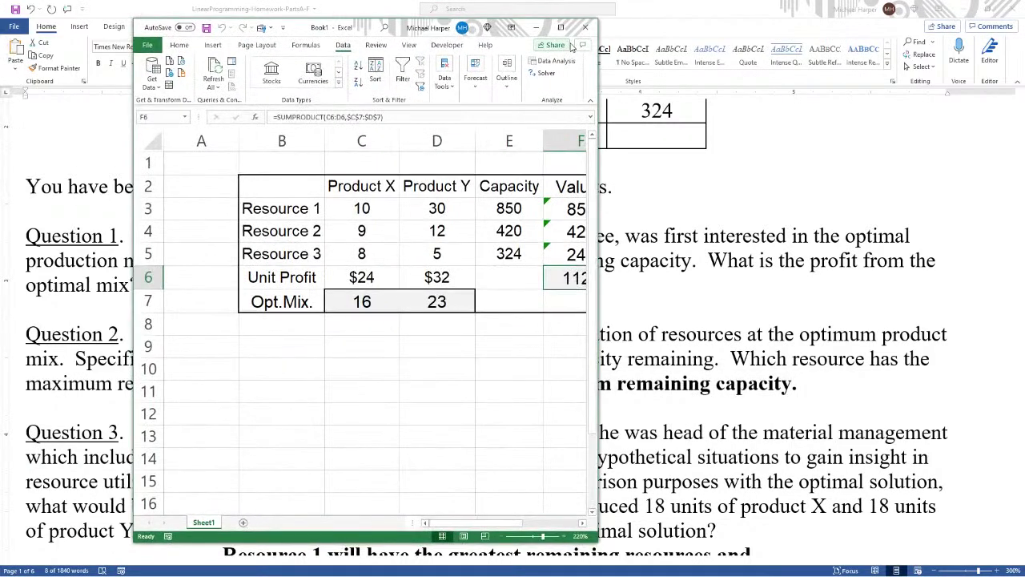
{"action": "left_click", "coordinate": [561, 28]}
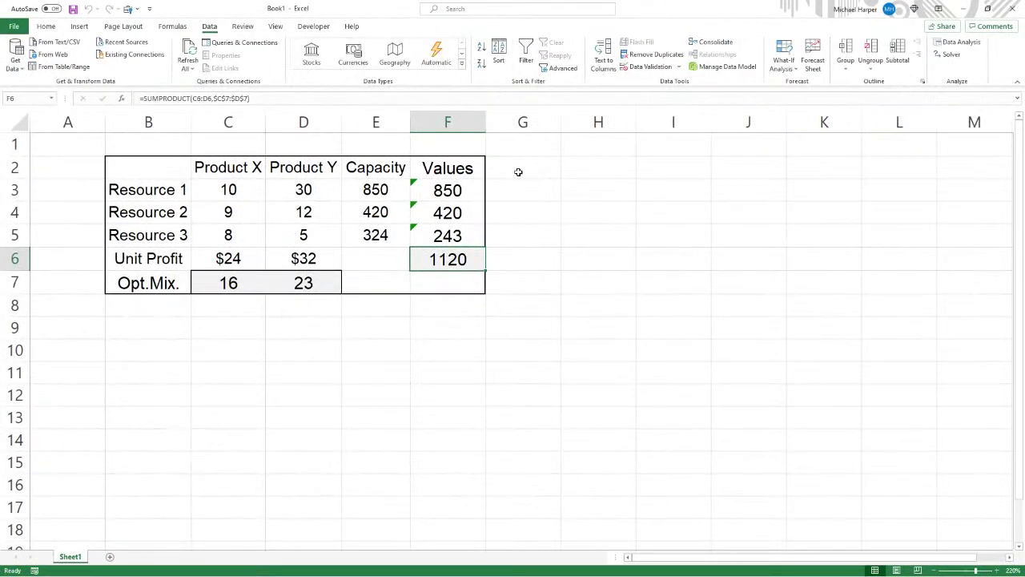
{"action": "left_click", "coordinate": [517, 169]}
{"action": "type", "text": "R"}
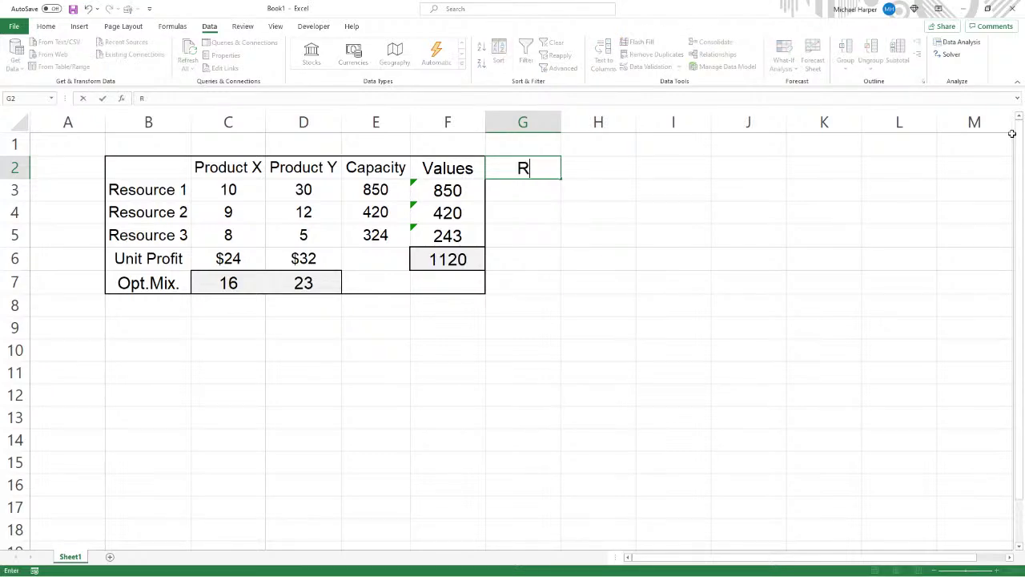
{"action": "type", "text": "emaining"}
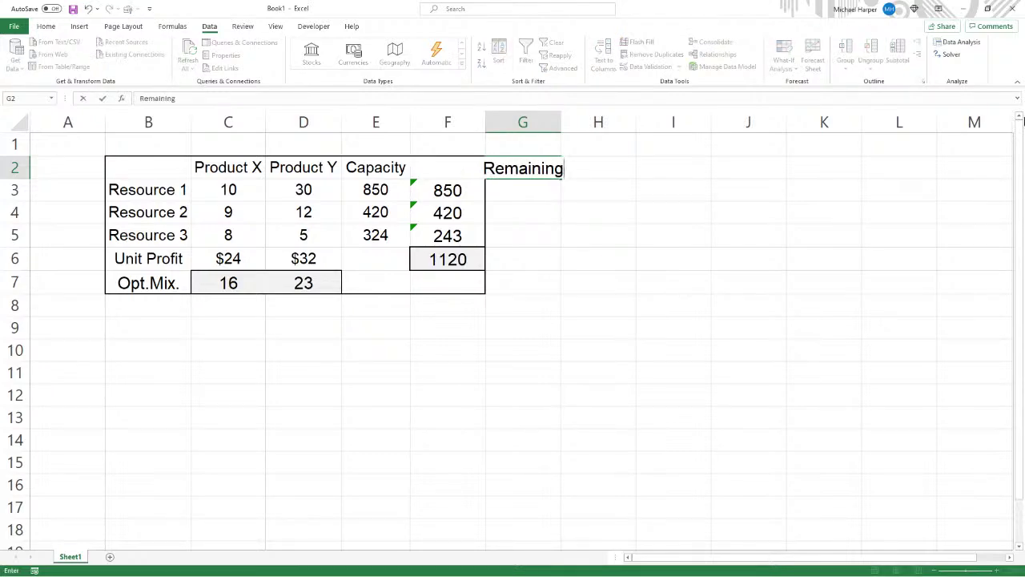
{"action": "key", "text": "Return"}
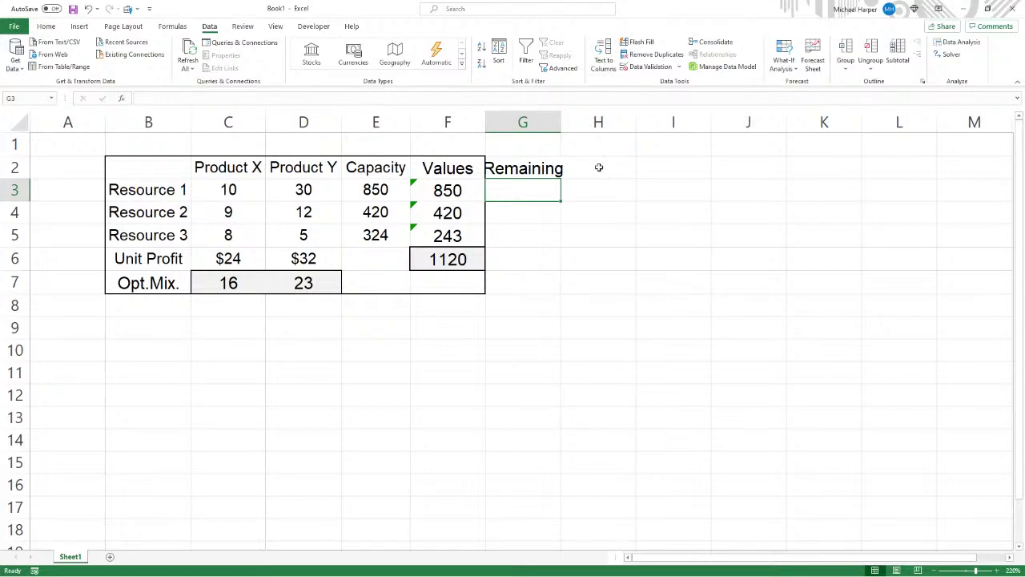
Enter =E3-F3 in G3 for Resource 1's remaining capacity and fill the formula down to G5.
{"action": "type", "text": "="}
{"action": "left_click", "coordinate": [376, 189]}
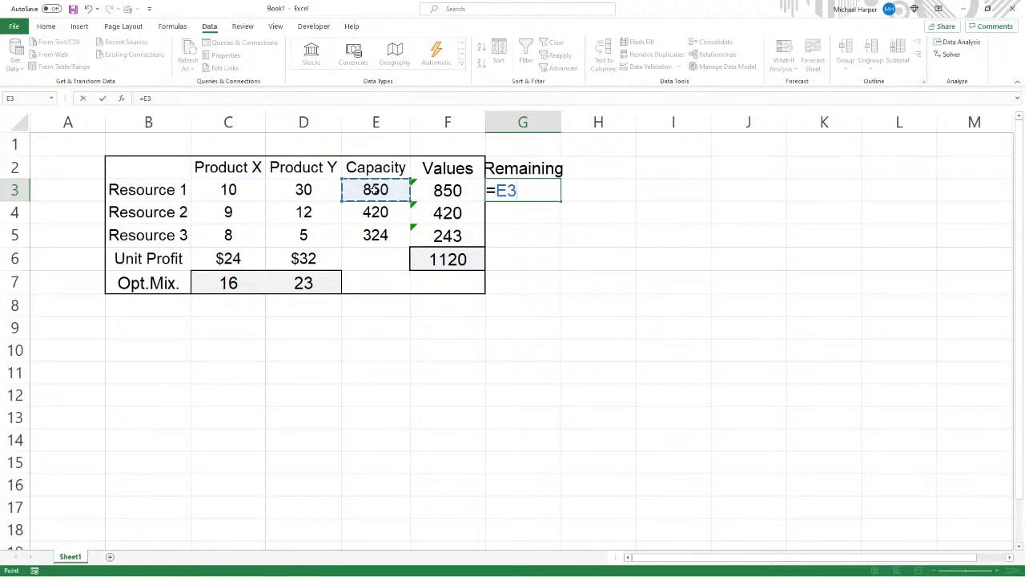
{"action": "type", "text": "-"}
{"action": "left_click", "coordinate": [446, 189]}
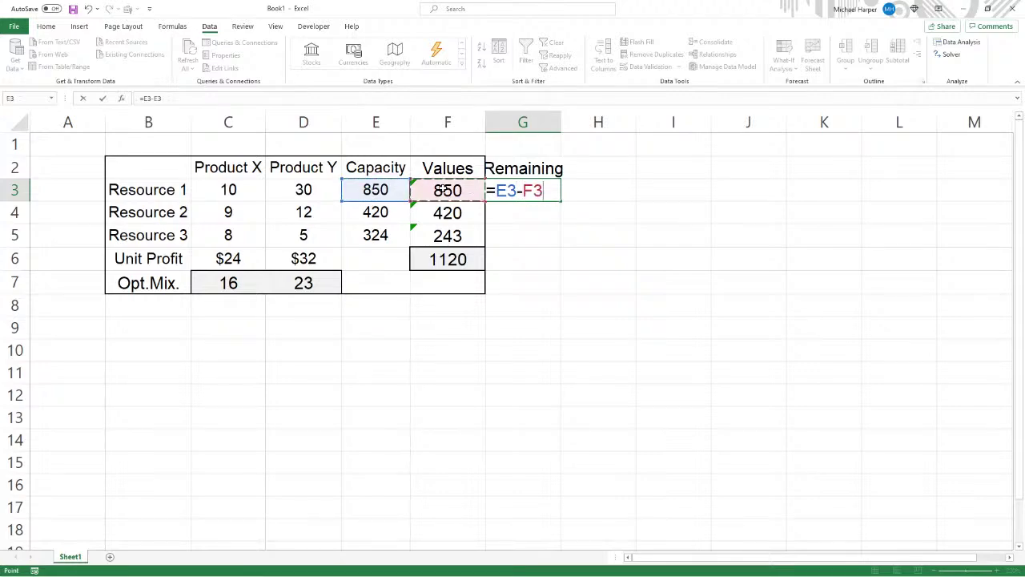
{"action": "key", "text": "Return"}
{"action": "left_click", "coordinate": [549, 197]}
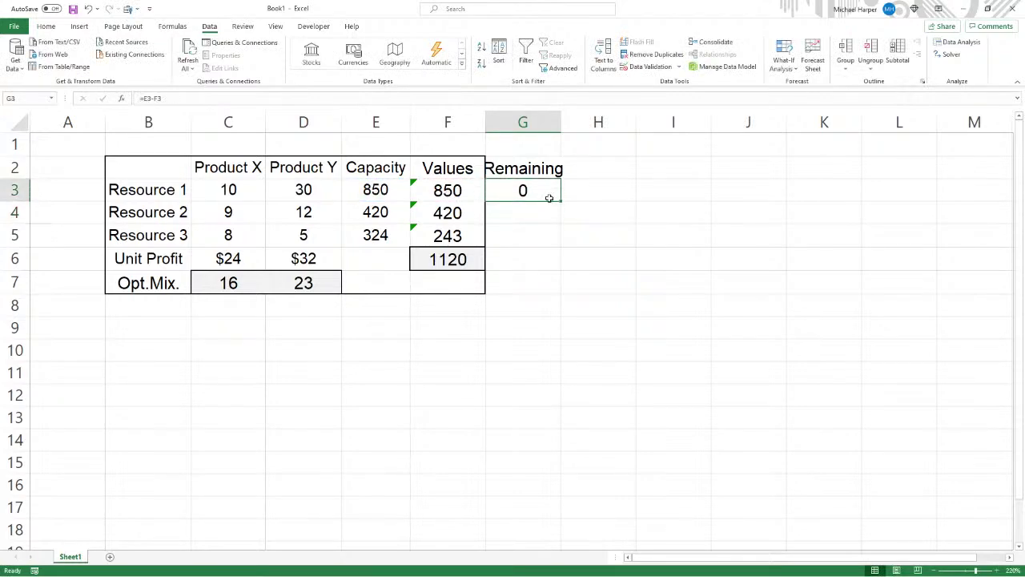
{"action": "left_click_drag", "start_coordinate": [560, 203], "coordinate": [560, 245]}
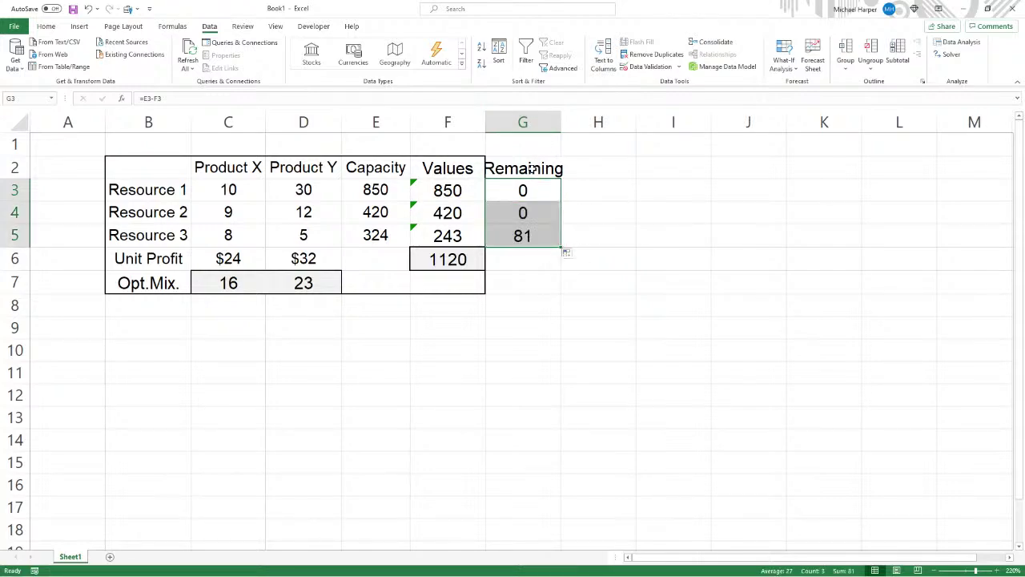
Compare the remaining capacities and check the Resource 3 row, including its remaining value in G5.
{"action": "left_click", "coordinate": [531, 170]}
{"action": "left_click_drag", "start_coordinate": [152, 242], "coordinate": [488, 231]}
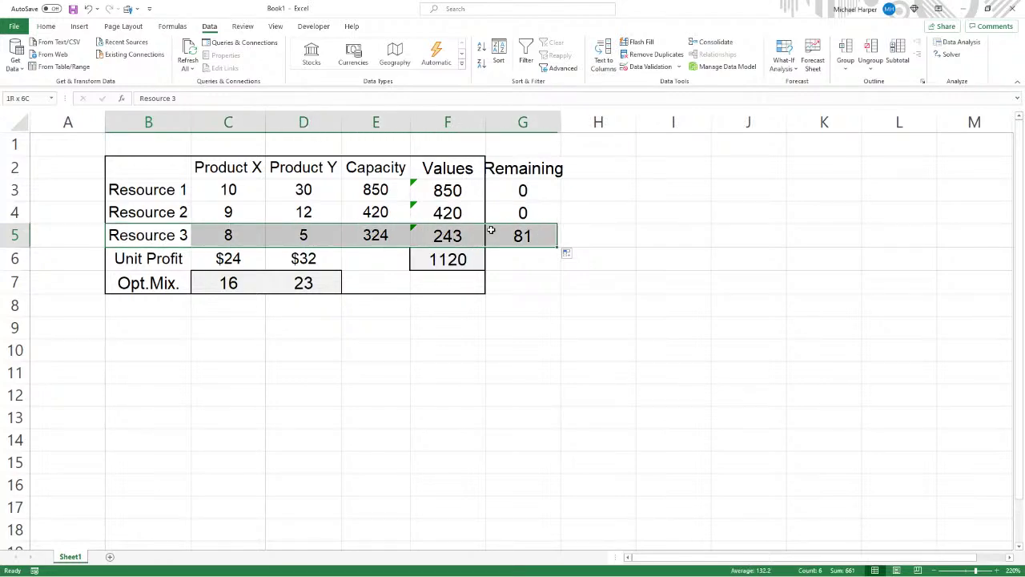
{"action": "left_click", "coordinate": [507, 230]}
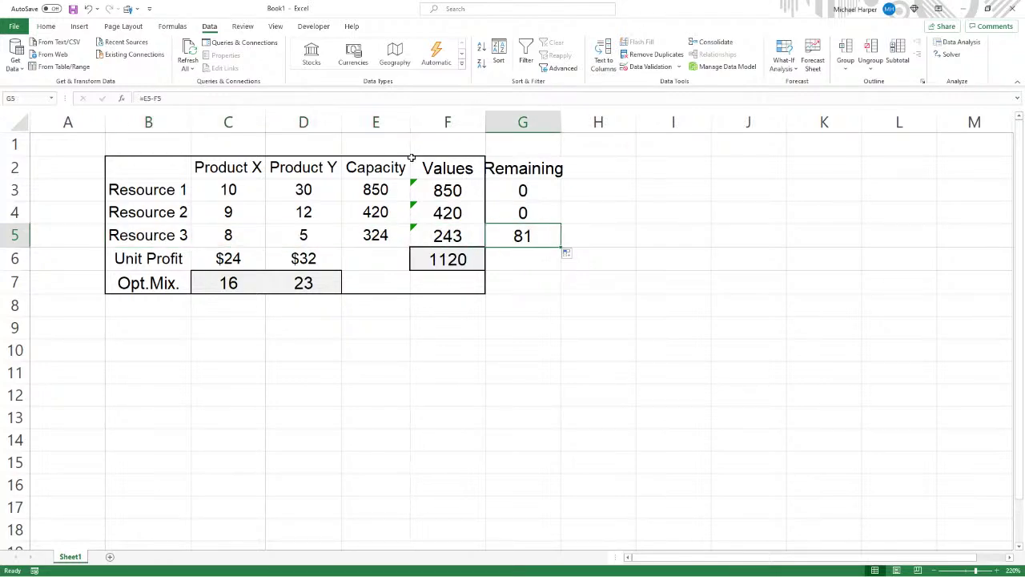
{"action": "left_click", "coordinate": [46, 27]}
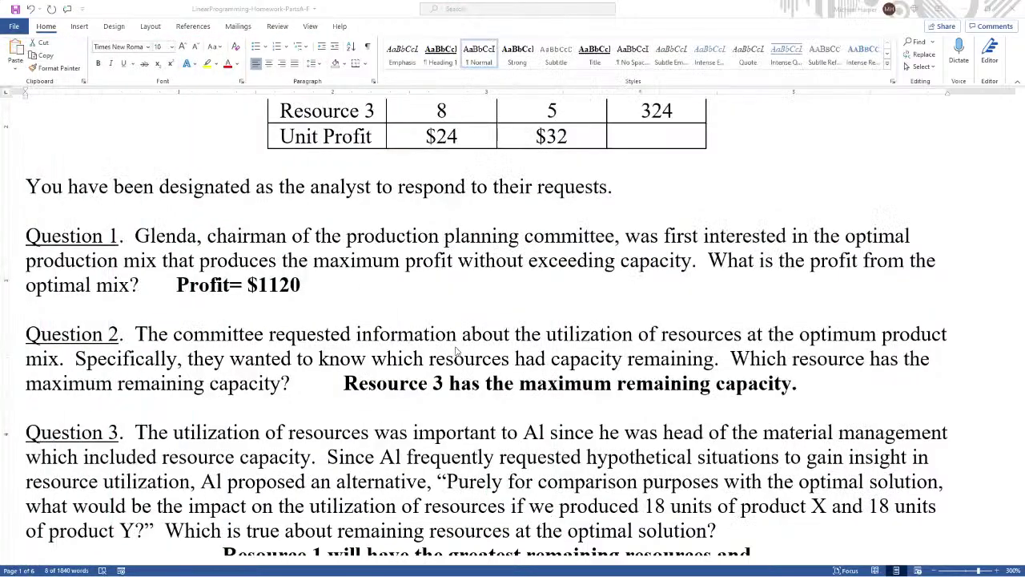
Return to the Excel workbook and widen column G to fit its "Remaining" heading.
{"action": "scroll", "coordinate": [627, 358], "scroll_direction": "down", "scroll_amount": 1}
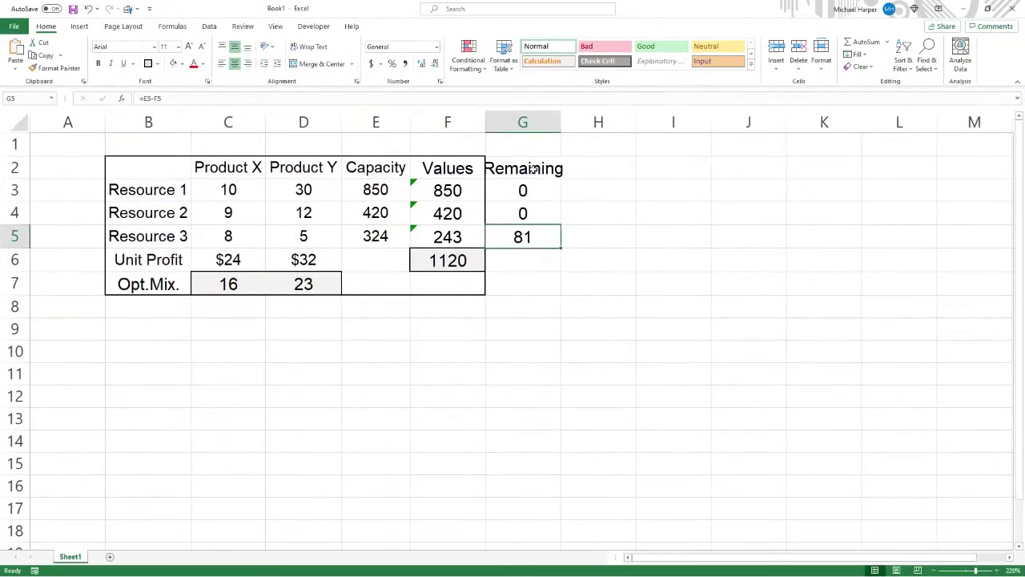
{"action": "left_click", "coordinate": [532, 120]}
{"action": "double_click", "coordinate": [560, 114]}
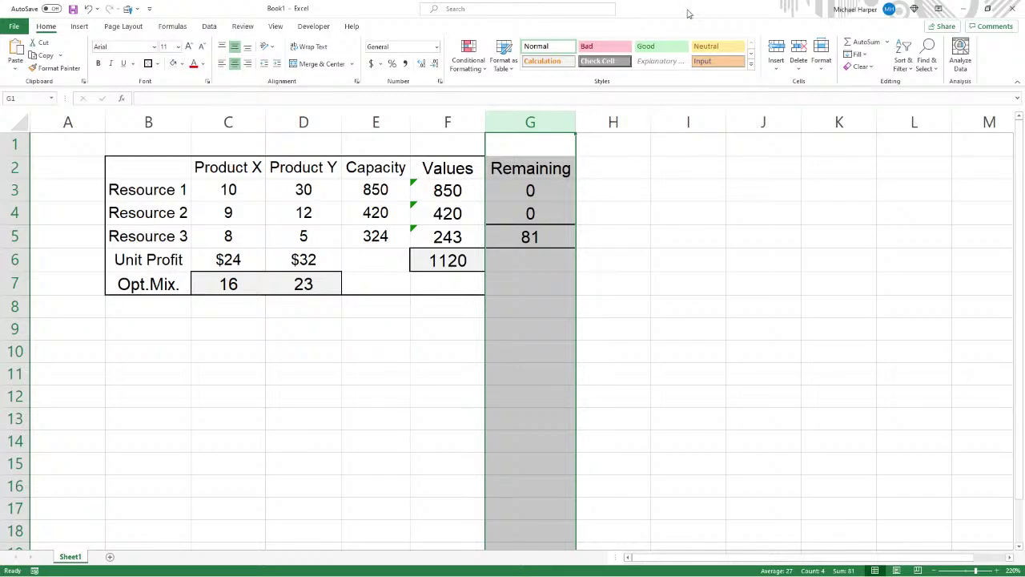
Switch to the Word homework document and read Question 3 about remaining resources when producing 18 units of each product.
{"action": "key", "text": "alt+Tab"}
{"action": "scroll", "coordinate": [436, 228], "scroll_direction": "down", "scroll_amount": 2}
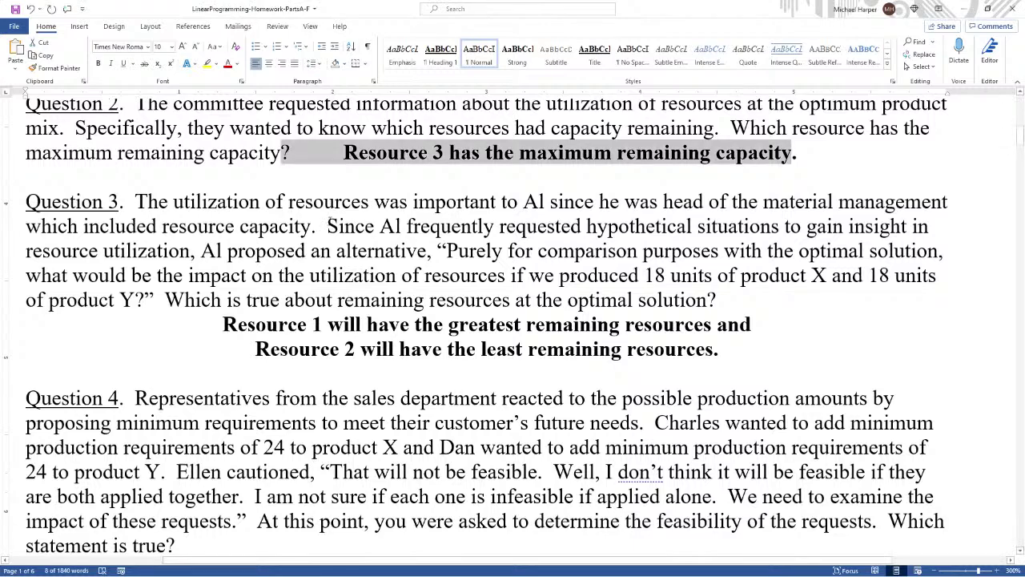
{"action": "left_click_drag", "start_coordinate": [327, 228], "coordinate": [694, 303]}
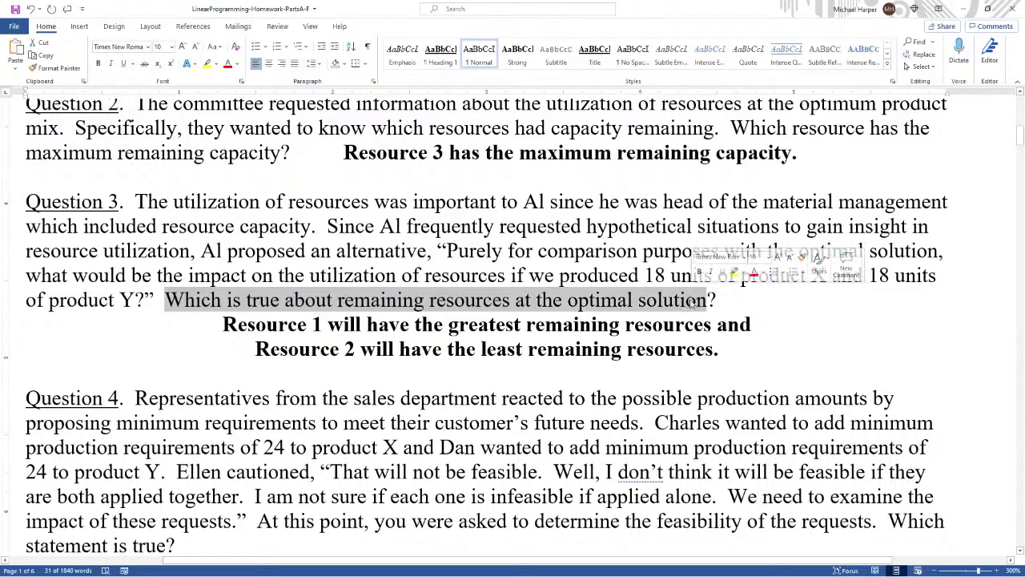
{"action": "left_click", "coordinate": [475, 300]}
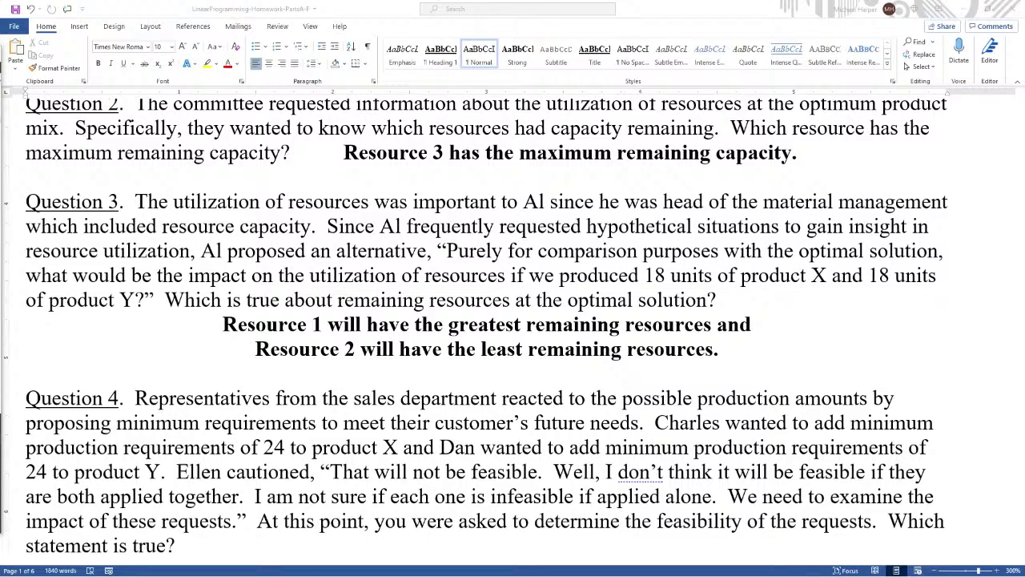
Switch back to the Excel workbook, add the heading "Remaining" in H2, and fit column H's width to it.
{"action": "left_click", "coordinate": [518, 63]}
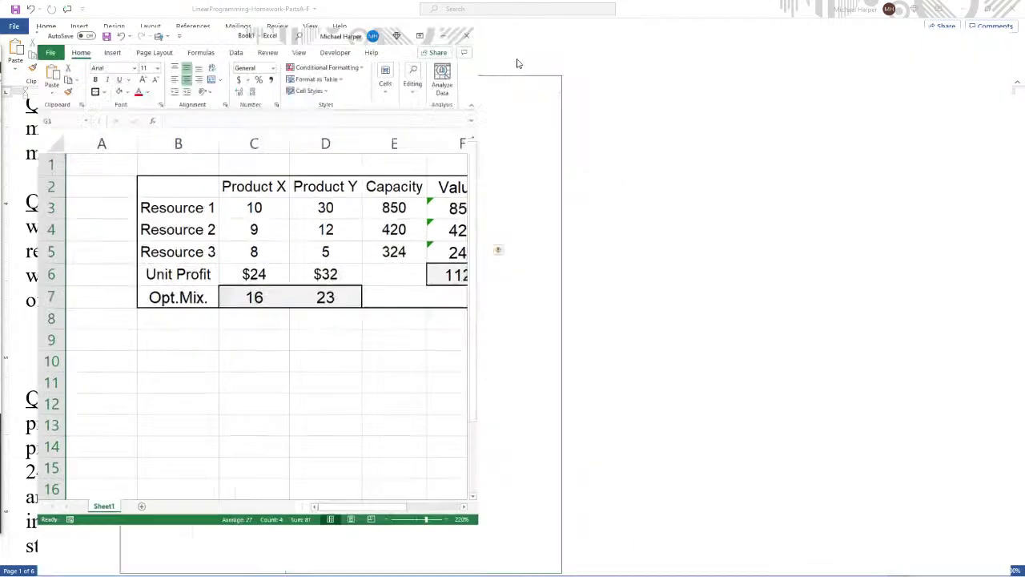
{"action": "left_click", "coordinate": [547, 308]}
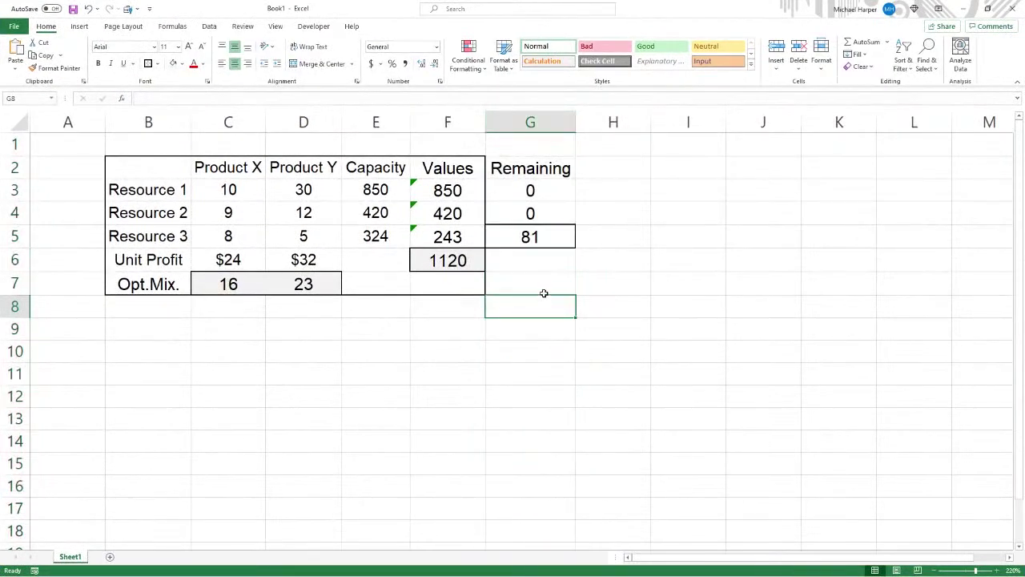
{"action": "left_click", "coordinate": [602, 166]}
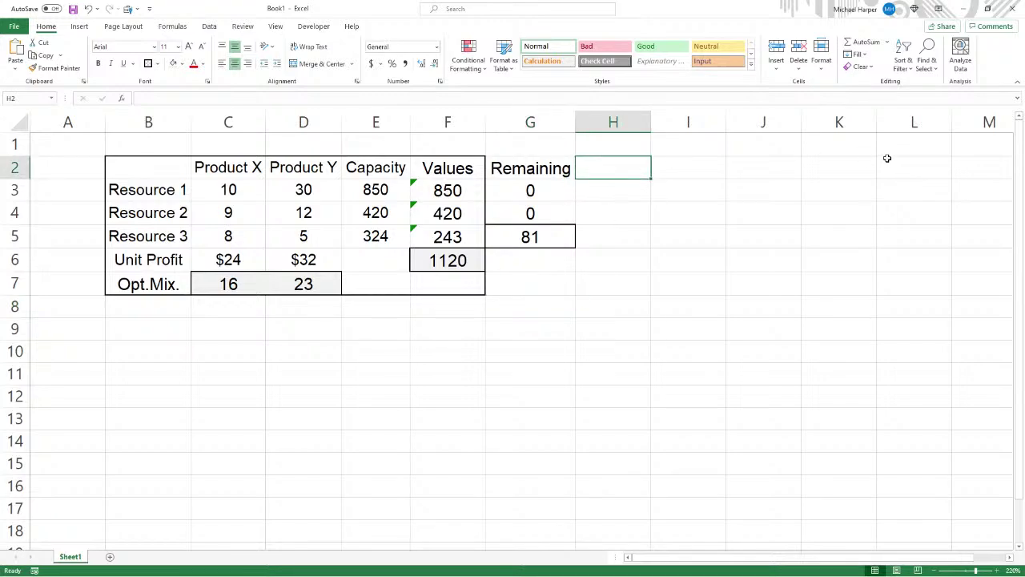
{"action": "type", "text": "Re,"}
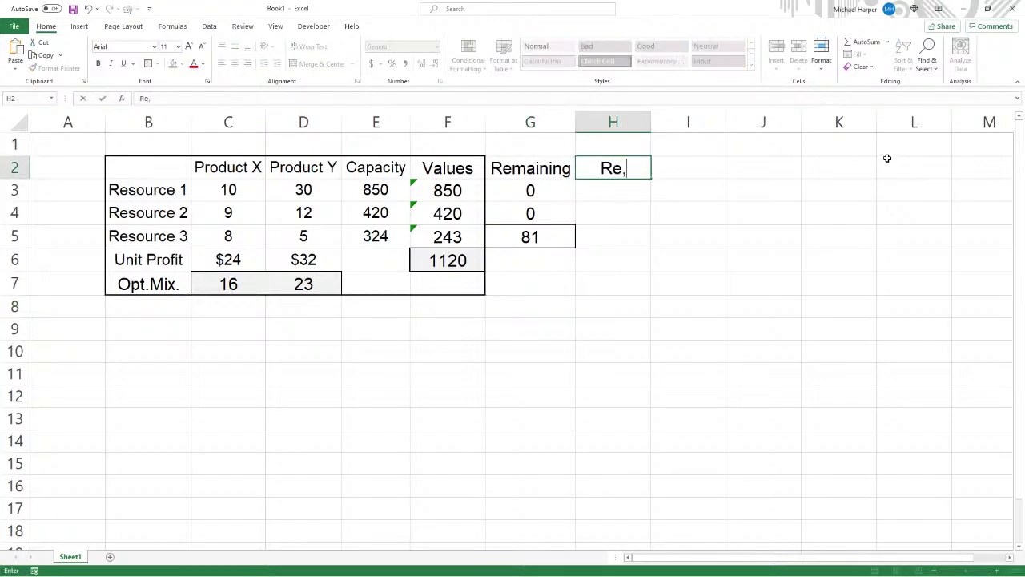
{"action": "type", "text": "aom"}
{"action": "key", "text": "BackSpace"}
{"action": "key", "text": "BackSpace"}
{"action": "key", "text": "BackSpace"}
{"action": "key", "text": "BackSpace"}
{"action": "type", "text": "maining"}
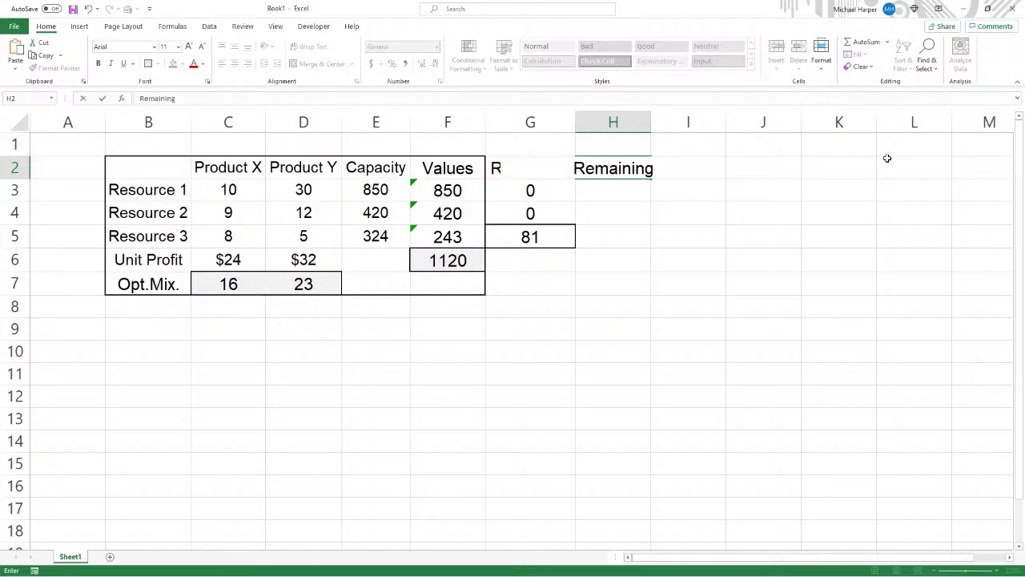
{"action": "key", "text": "Return"}
{"action": "left_click", "coordinate": [632, 119]}
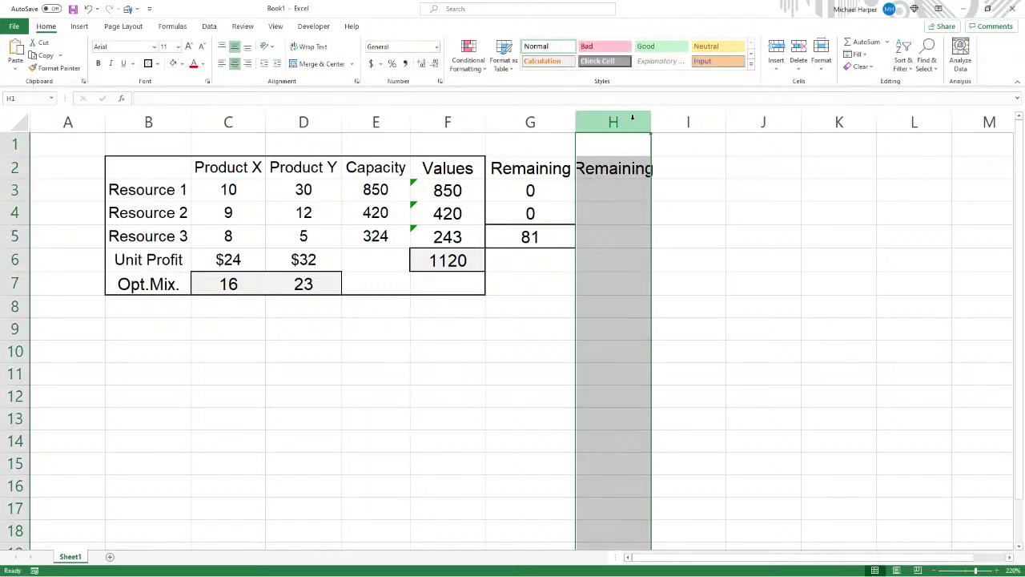
{"action": "double_click", "coordinate": [652, 120]}
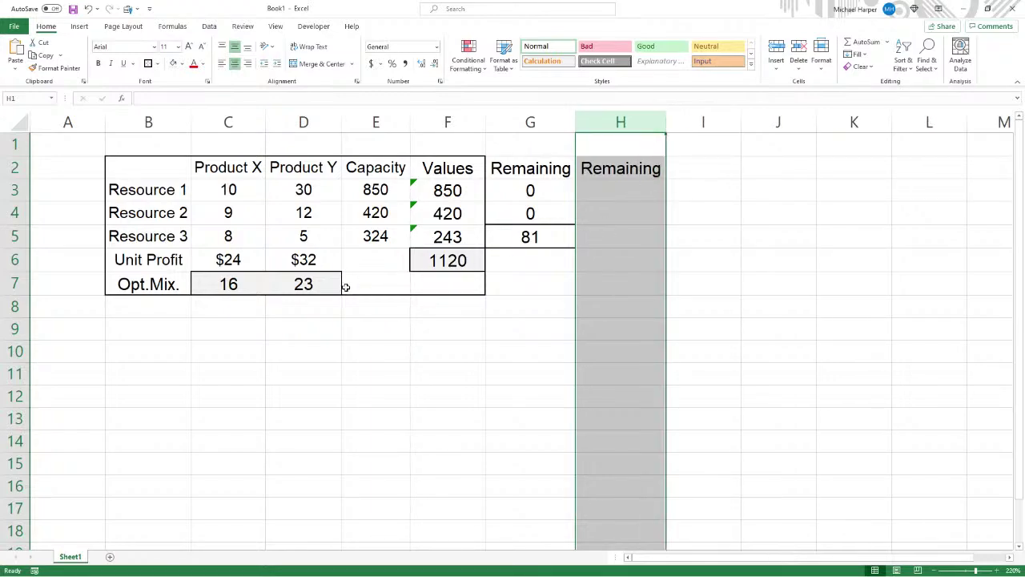
Label B8 with "Mix," and the proposer's first name, and enter 18 for both Product X and Product Y in that row.
{"action": "left_click", "coordinate": [151, 306]}
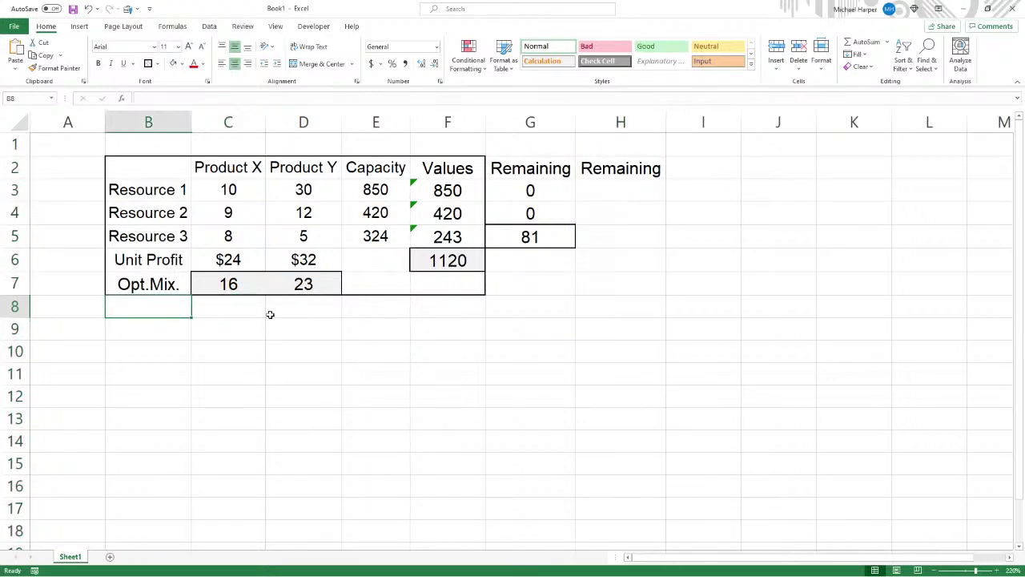
{"action": "type", "text": "Mix, Al"}
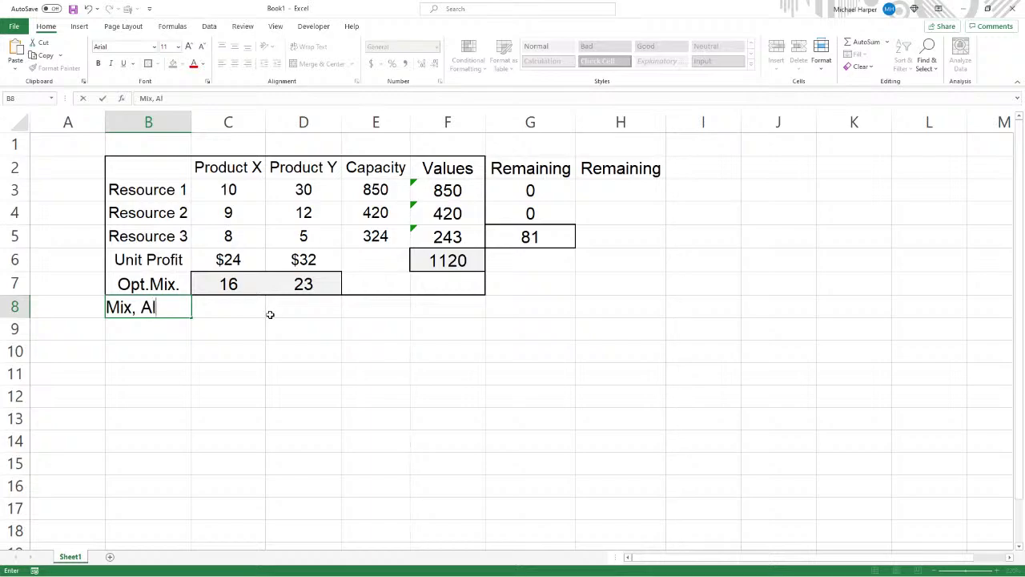
{"action": "key", "text": "Tab"}
{"action": "type", "text": "18"}
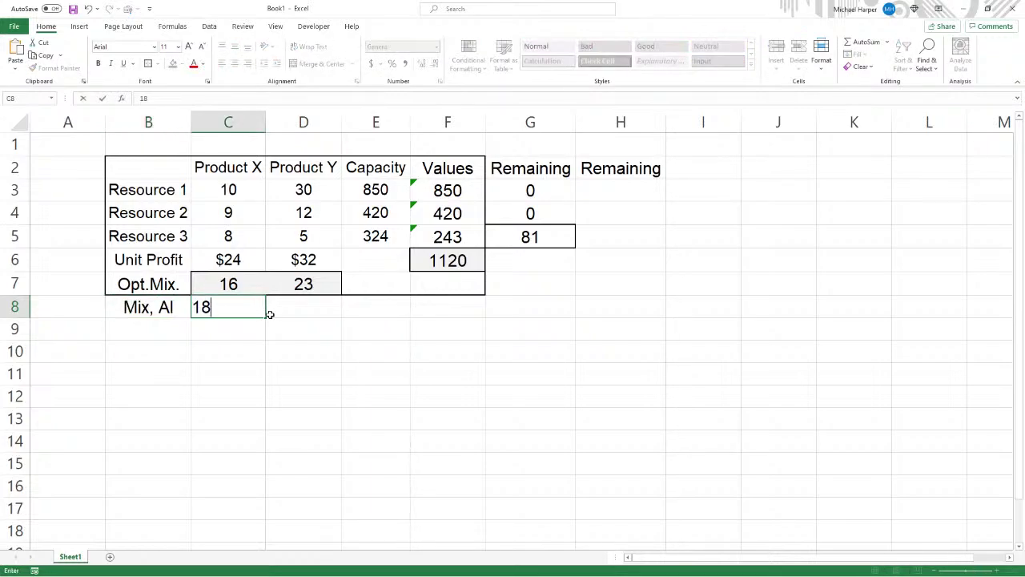
{"action": "key", "text": "Tab"}
{"action": "type", "text": "18"}
{"action": "key", "text": "Tab"}
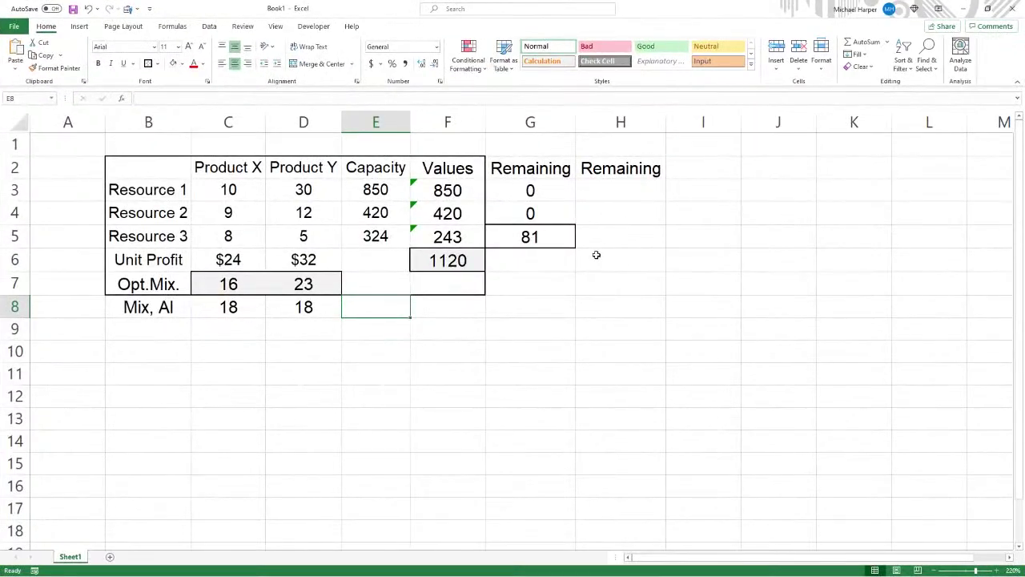
Enter =E3-SUMPRODUCT(C3:D3,$C$8:$D$8) in H3 and fill the formula down to H5.
{"action": "left_click", "coordinate": [623, 196]}
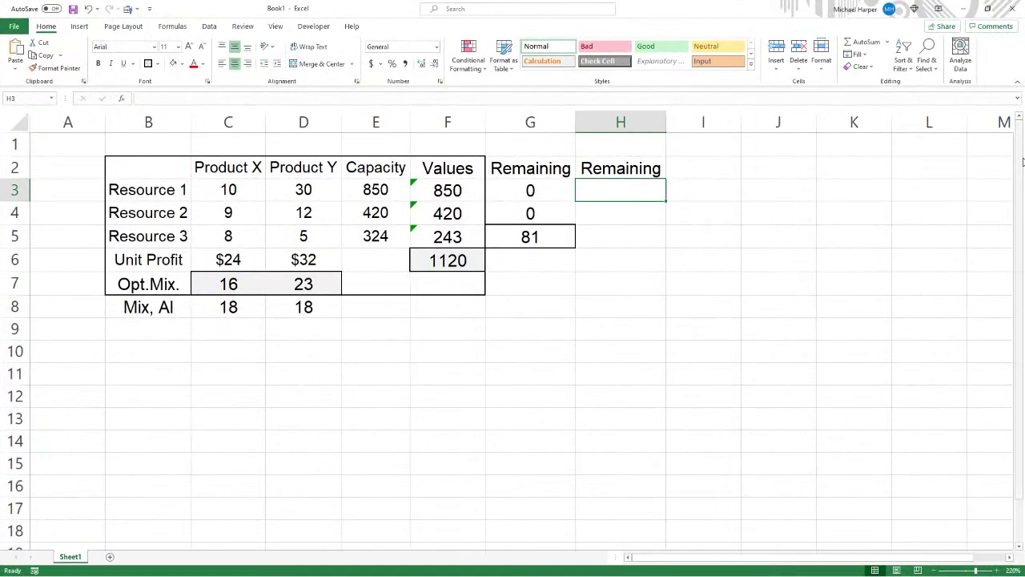
{"action": "type", "text": "="}
{"action": "left_click", "coordinate": [364, 189]}
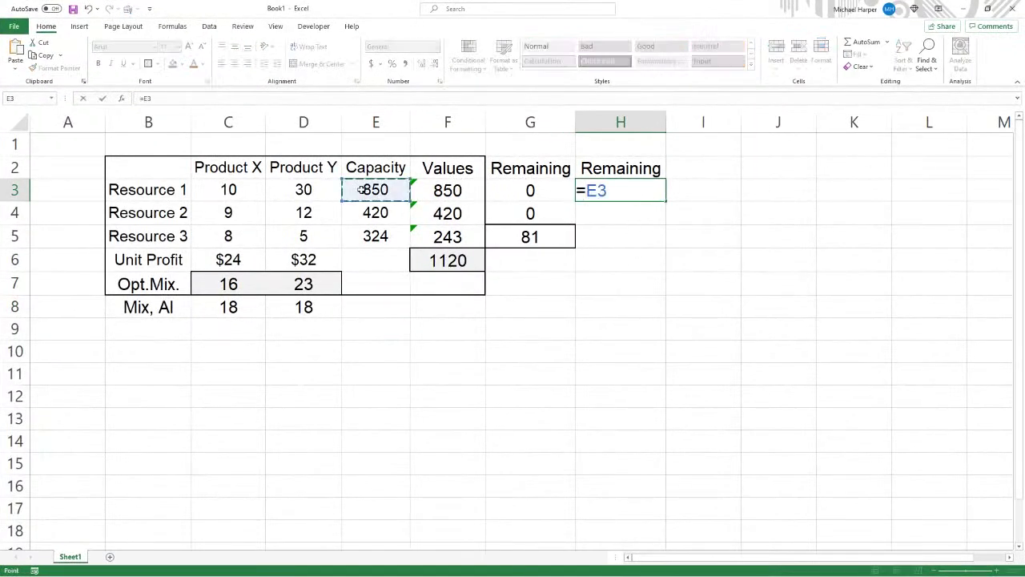
{"action": "type", "text": "-s"}
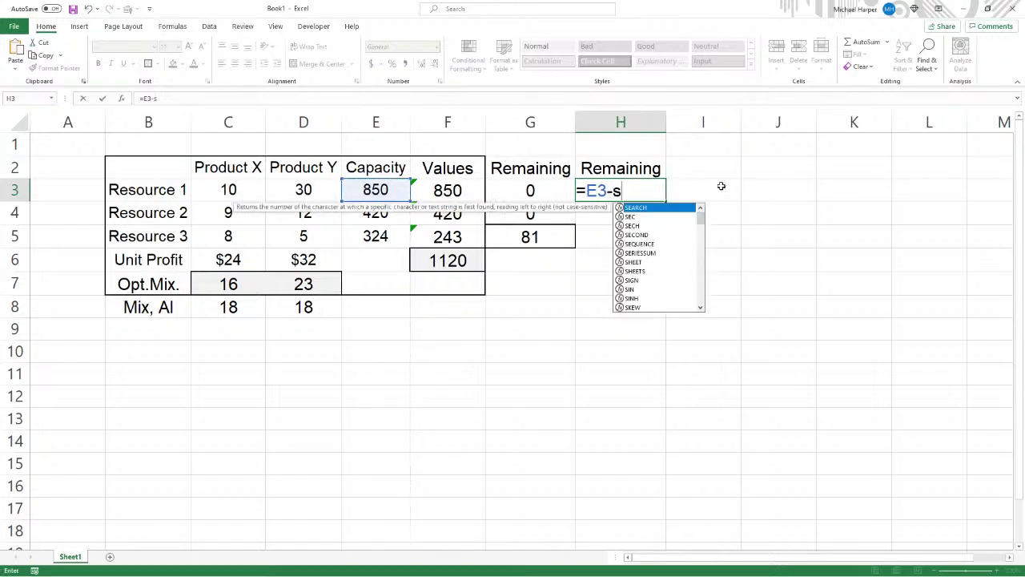
{"action": "type", "text": "umproduct("}
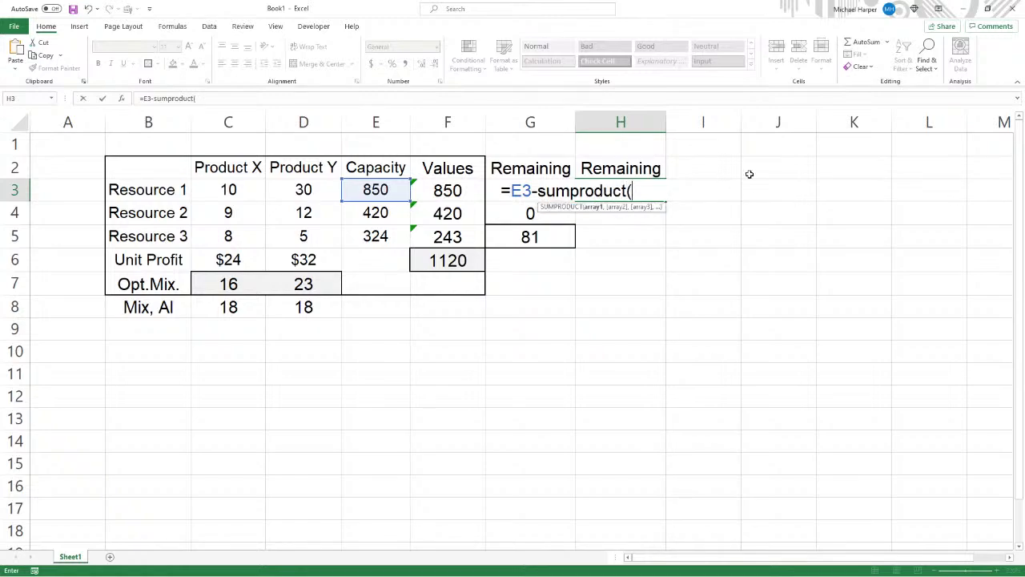
{"action": "left_click_drag", "start_coordinate": [231, 195], "coordinate": [272, 195]}
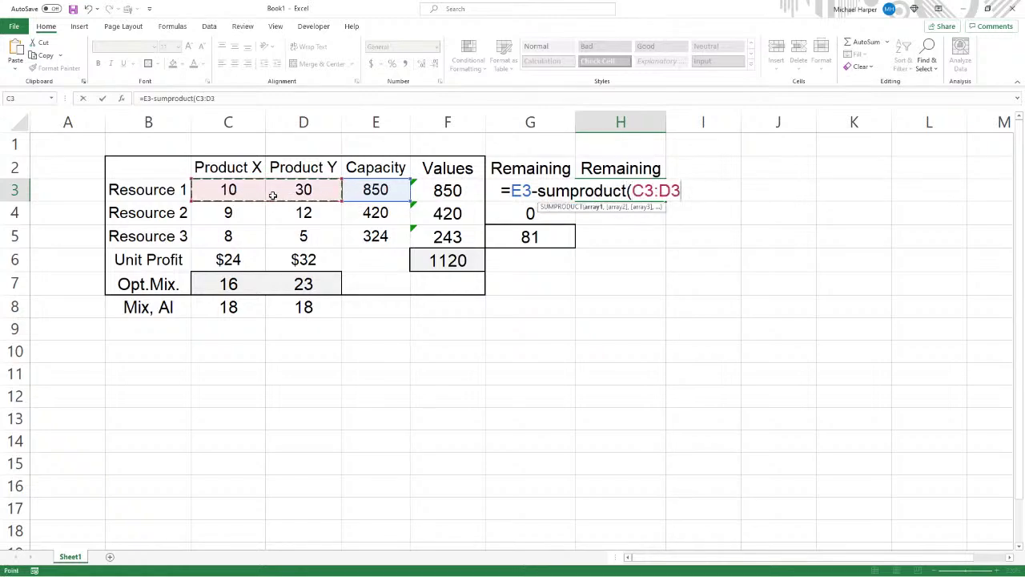
{"action": "type", "text": ","}
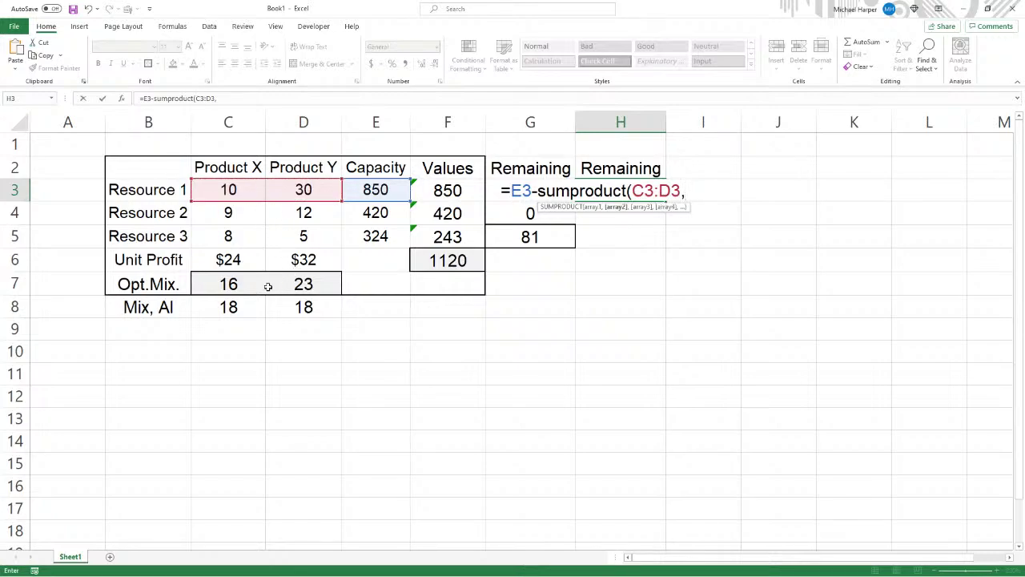
{"action": "left_click_drag", "start_coordinate": [222, 308], "coordinate": [277, 308]}
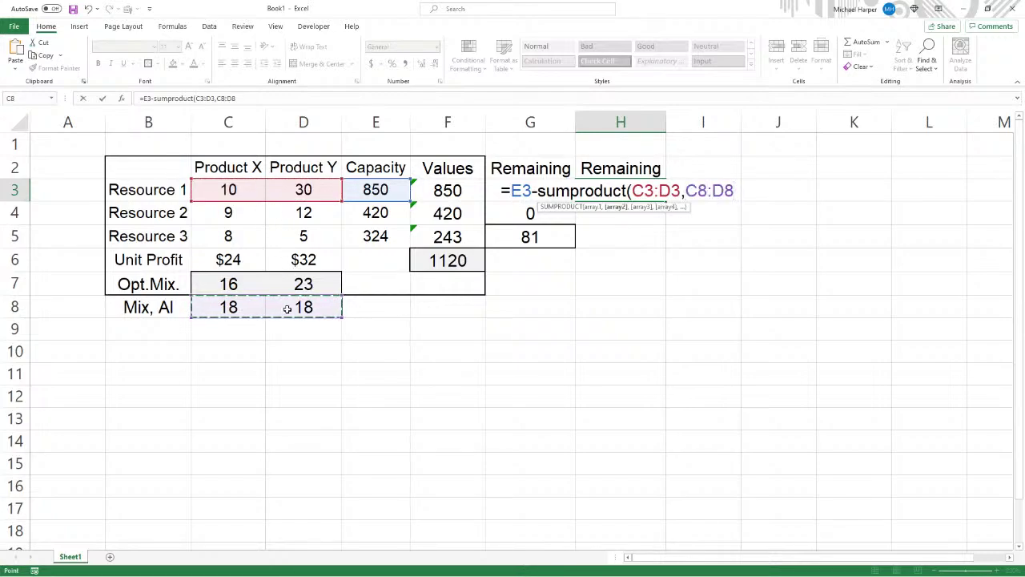
{"action": "key", "text": "F4"}
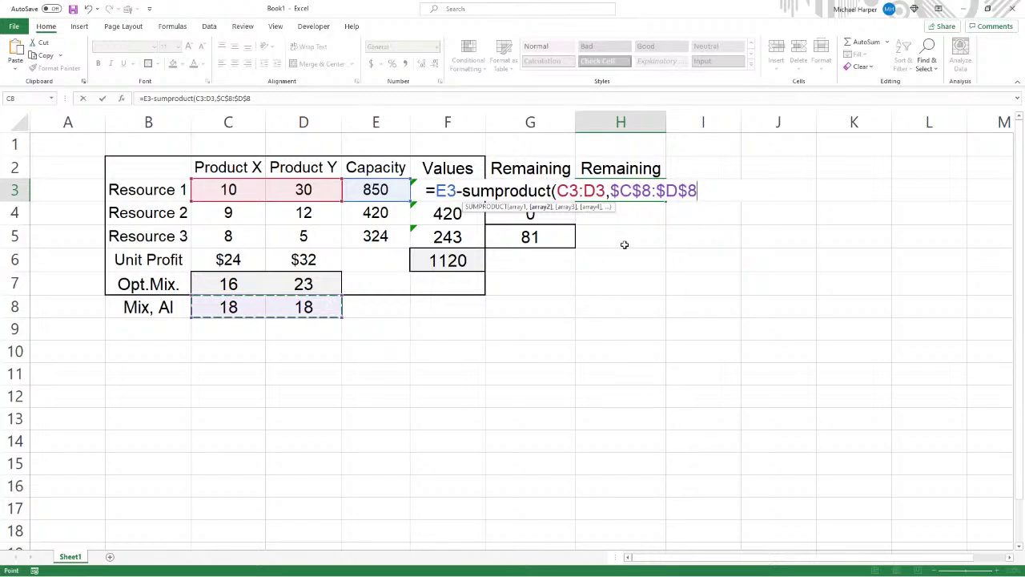
{"action": "type", "text": ")"}
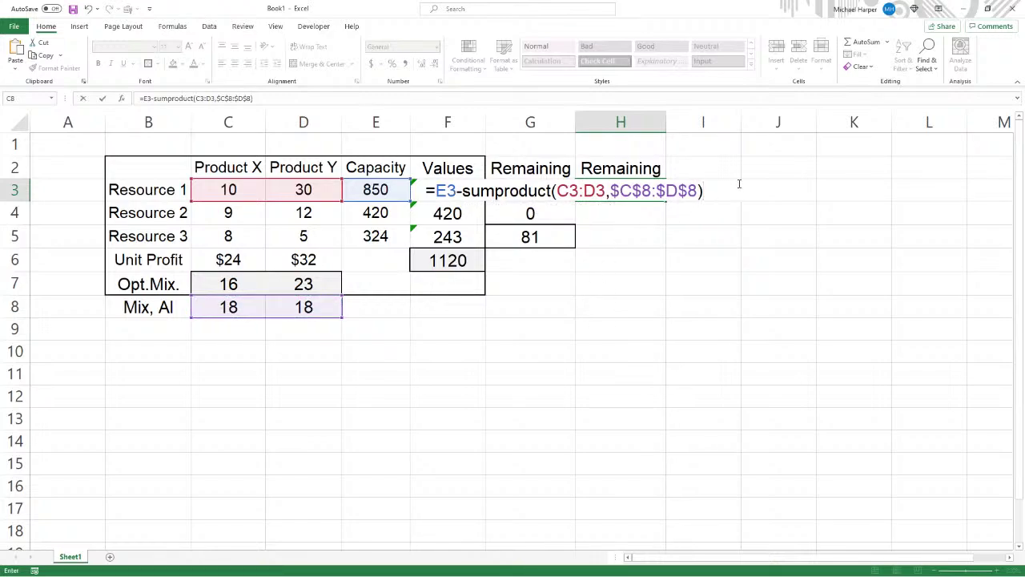
{"action": "key", "text": "Return"}
{"action": "left_click", "coordinate": [618, 186]}
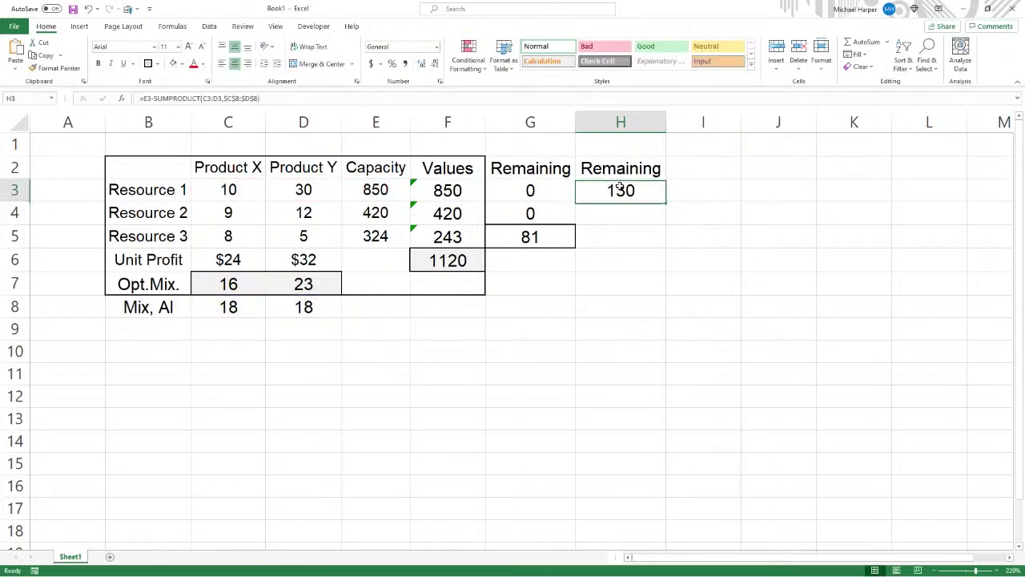
{"action": "left_click_drag", "start_coordinate": [668, 203], "coordinate": [669, 247]}
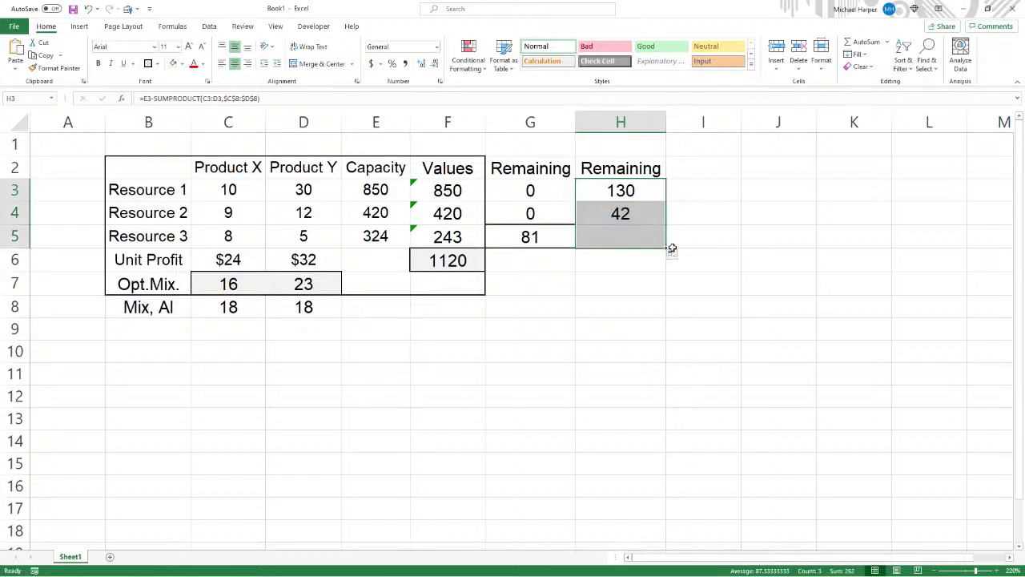
Apply outside borders around B2:G7 and around the whole table B2:H8.
{"action": "left_click_drag", "start_coordinate": [158, 167], "coordinate": [555, 290]}
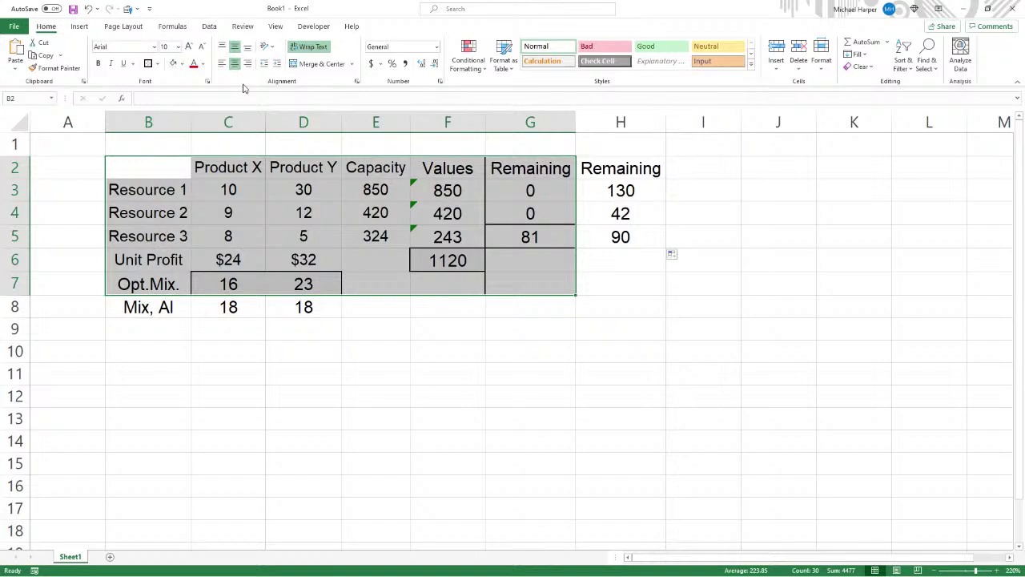
{"action": "left_click_drag", "start_coordinate": [173, 163], "coordinate": [601, 310]}
{"action": "left_click", "coordinate": [149, 64]}
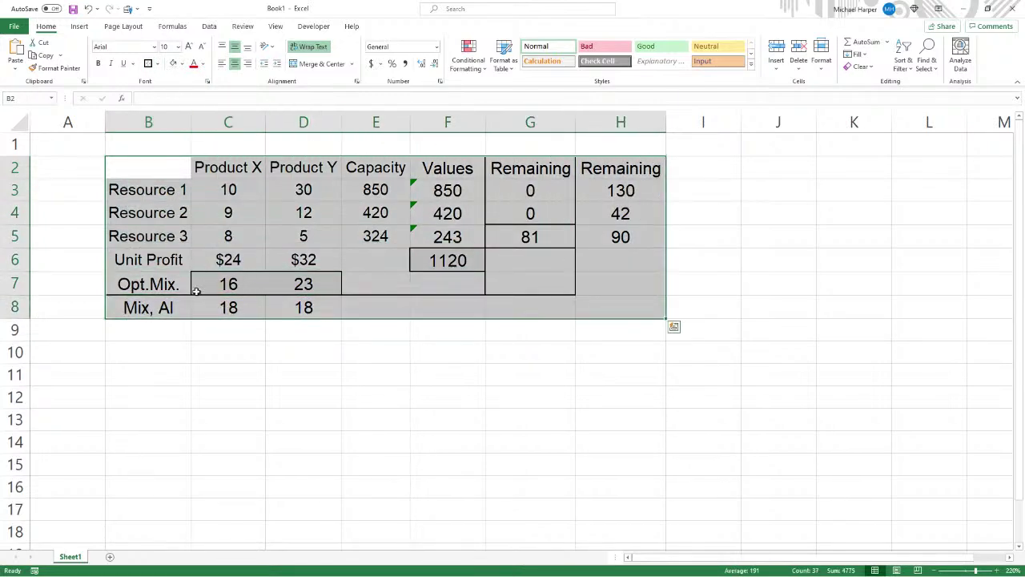
{"action": "left_click", "coordinate": [453, 346]}
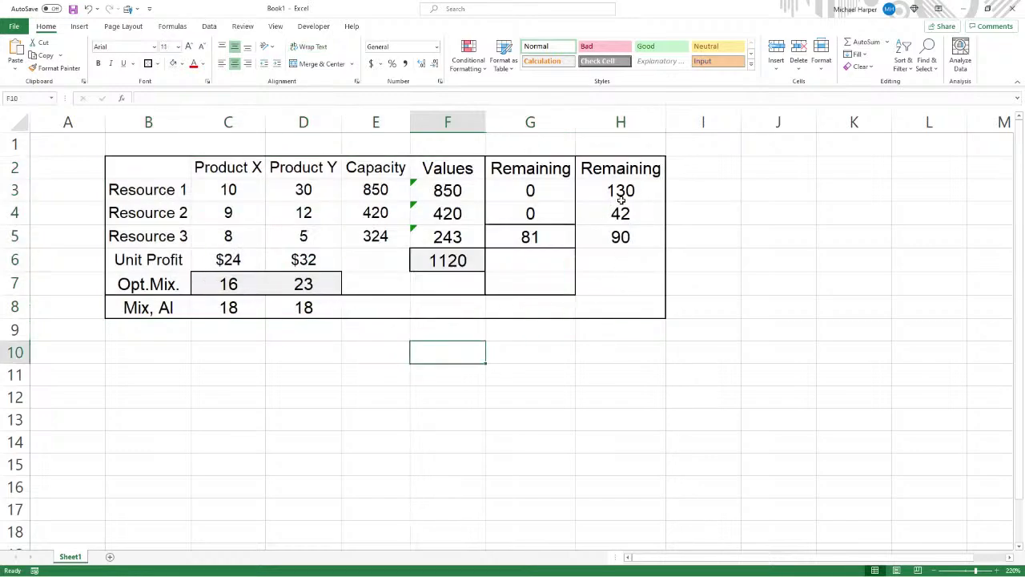
Restore the maximized workbook window over the Word document and widen it until the table through column H fits.
{"action": "left_click_drag", "start_coordinate": [620, 167], "coordinate": [626, 233]}
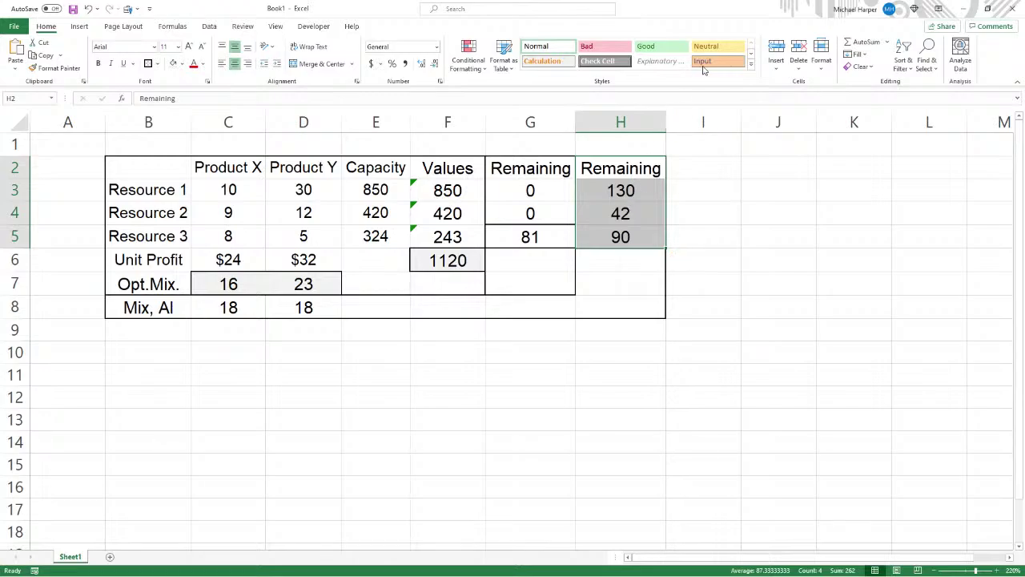
{"action": "double_click", "coordinate": [729, 16]}
{"action": "left_click_drag", "start_coordinate": [583, 48], "coordinate": [365, 58]}
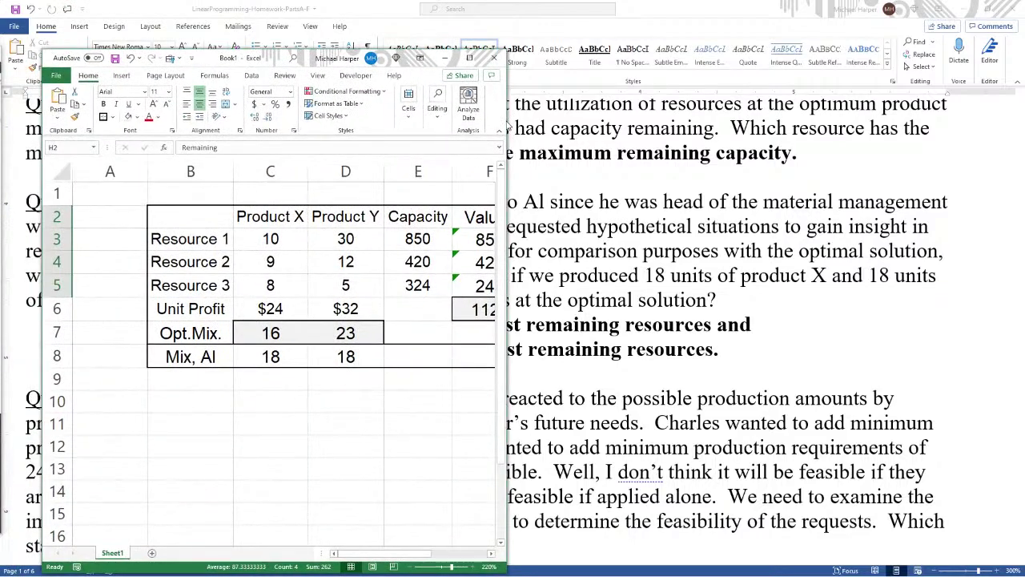
{"action": "left_click_drag", "start_coordinate": [506, 118], "coordinate": [765, 173]}
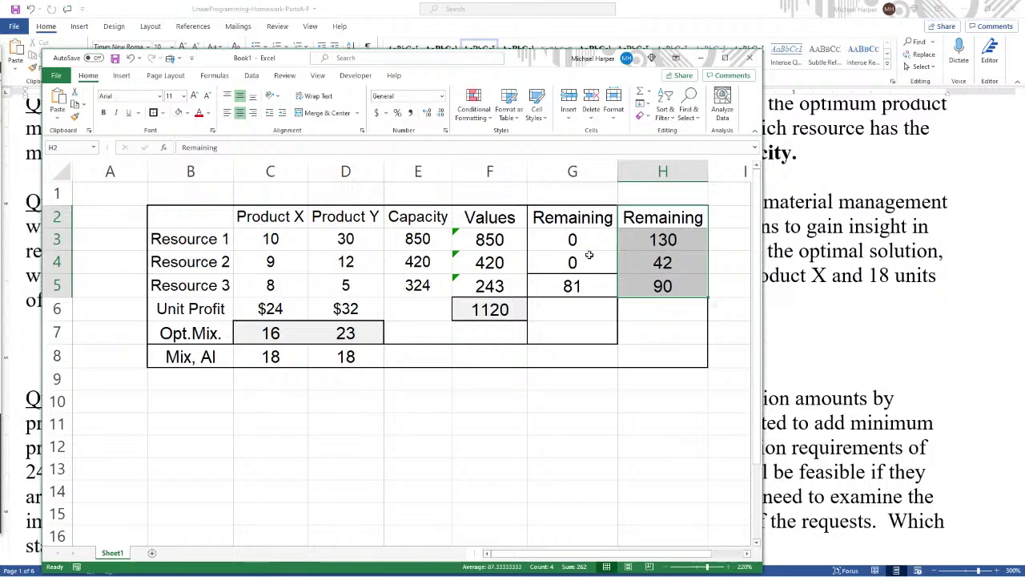
Compare Resource 1's and Resource 2's remaining capacities in column H, then switch to Word and check the answer to Question 3.
{"action": "left_click", "coordinate": [651, 240]}
{"action": "left_click_drag", "start_coordinate": [651, 240], "coordinate": [649, 262]}
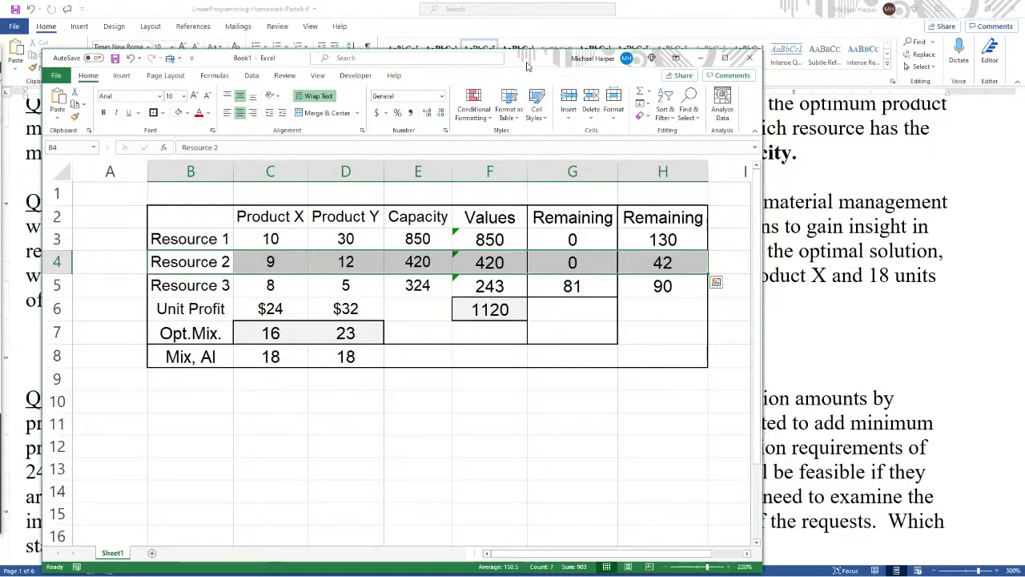
{"action": "key", "text": "alt+Tab"}
{"action": "scroll", "coordinate": [604, 324], "scroll_direction": "down", "scroll_amount": 1}
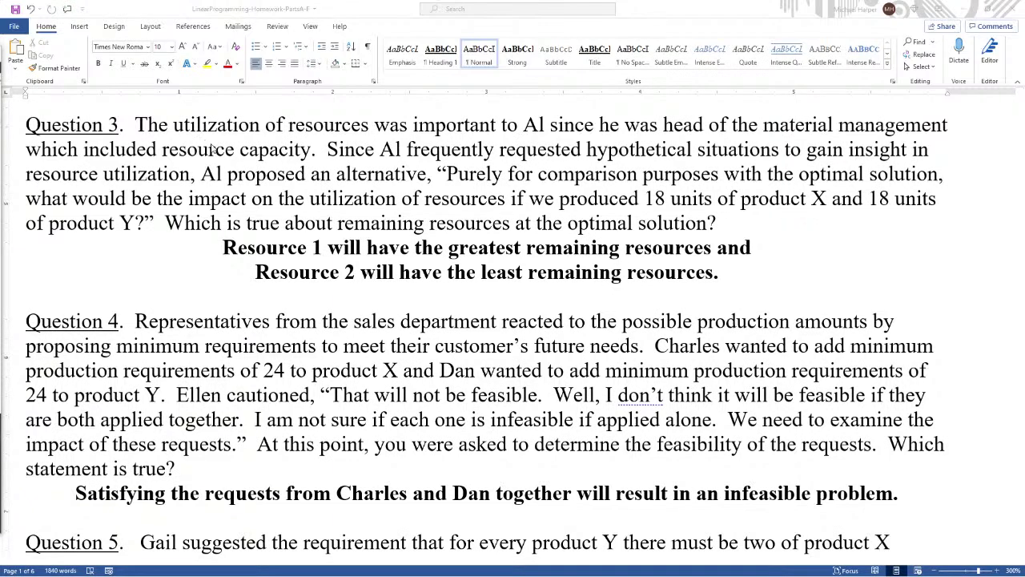
Read Question 4, examining the minimum requirements of 24 for each product and the feasibility question it poses.
{"action": "scroll", "coordinate": [212, 148], "scroll_direction": "down", "scroll_amount": 2}
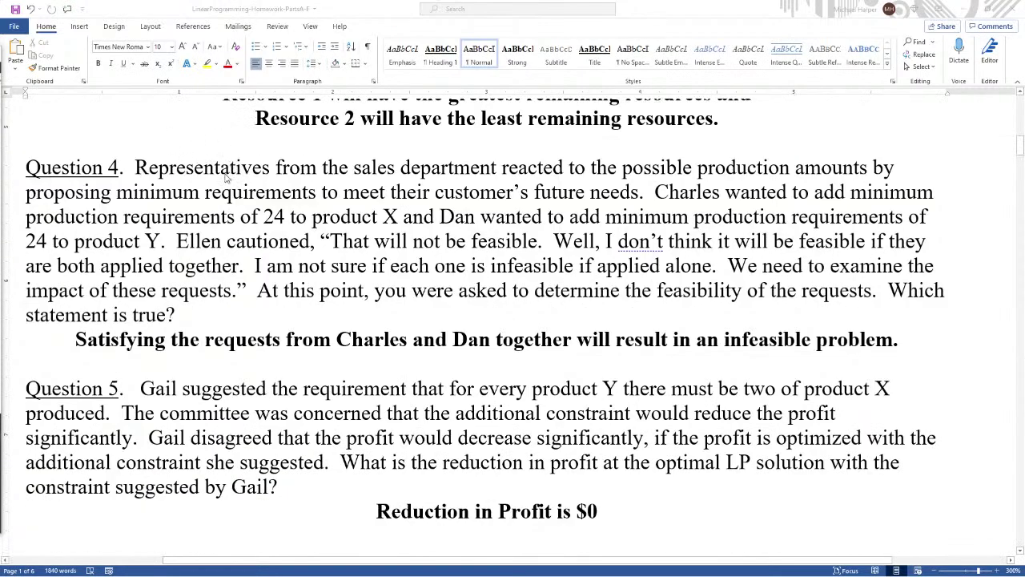
{"action": "left_click_drag", "start_coordinate": [135, 167], "coordinate": [642, 194]}
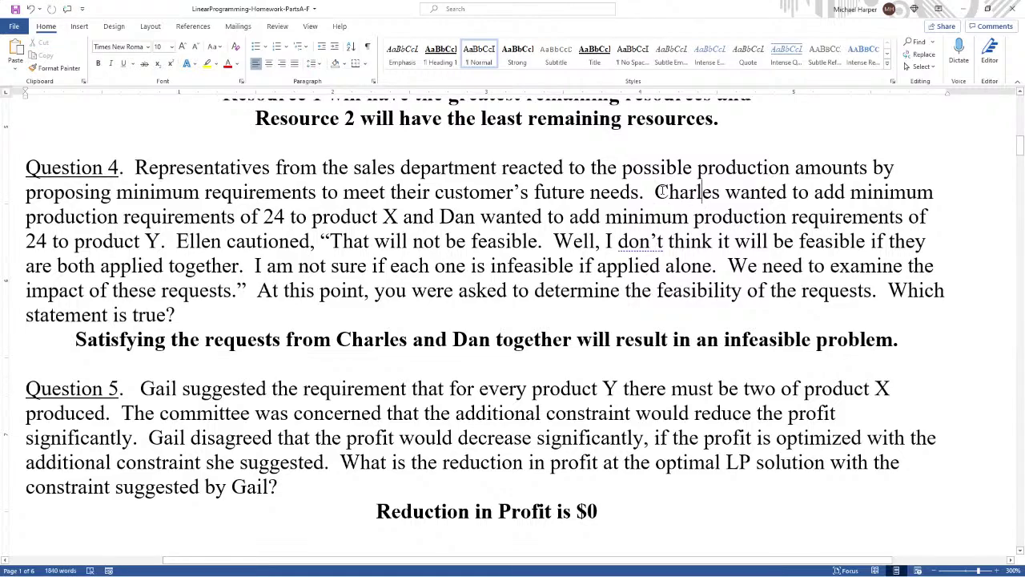
{"action": "left_click_drag", "start_coordinate": [705, 200], "coordinate": [397, 218]}
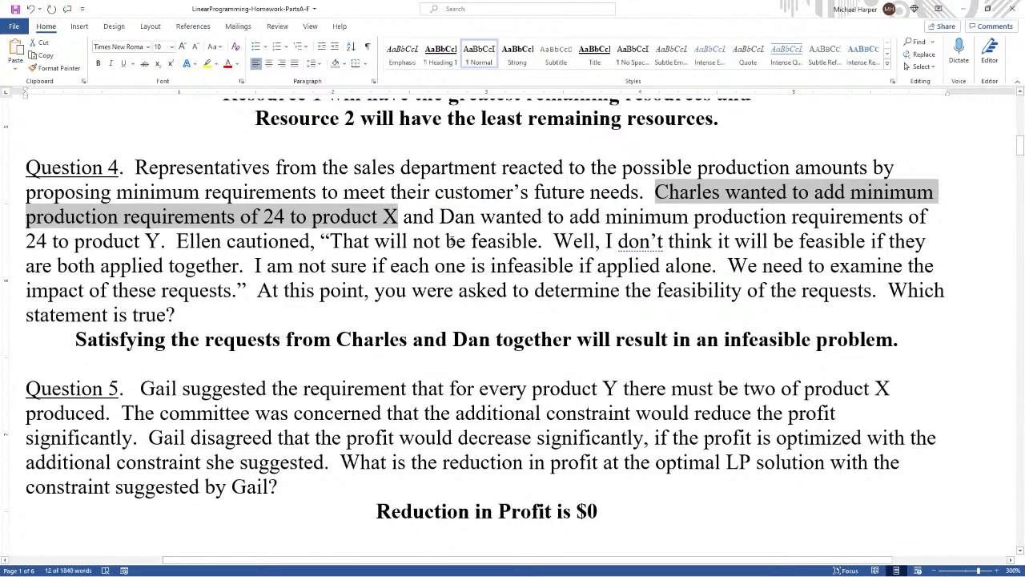
{"action": "left_click", "coordinate": [436, 241]}
{"action": "left_click_drag", "start_coordinate": [651, 192], "coordinate": [160, 241]}
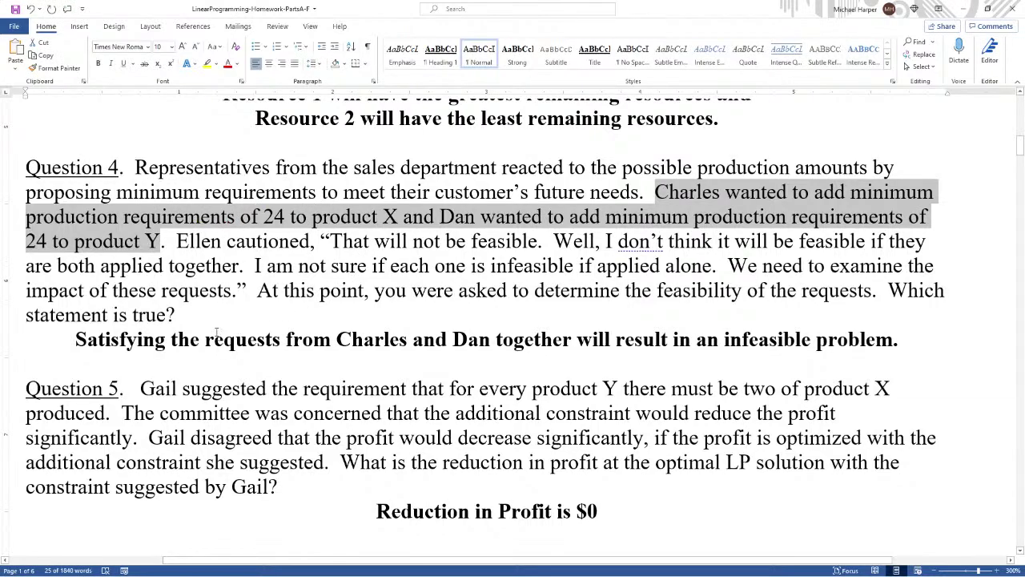
{"action": "left_click_drag", "start_coordinate": [176, 241], "coordinate": [795, 241]}
{"action": "left_click", "coordinate": [332, 266]}
{"action": "left_click_drag", "start_coordinate": [633, 239], "coordinate": [247, 293]}
{"action": "left_click", "coordinate": [252, 295]}
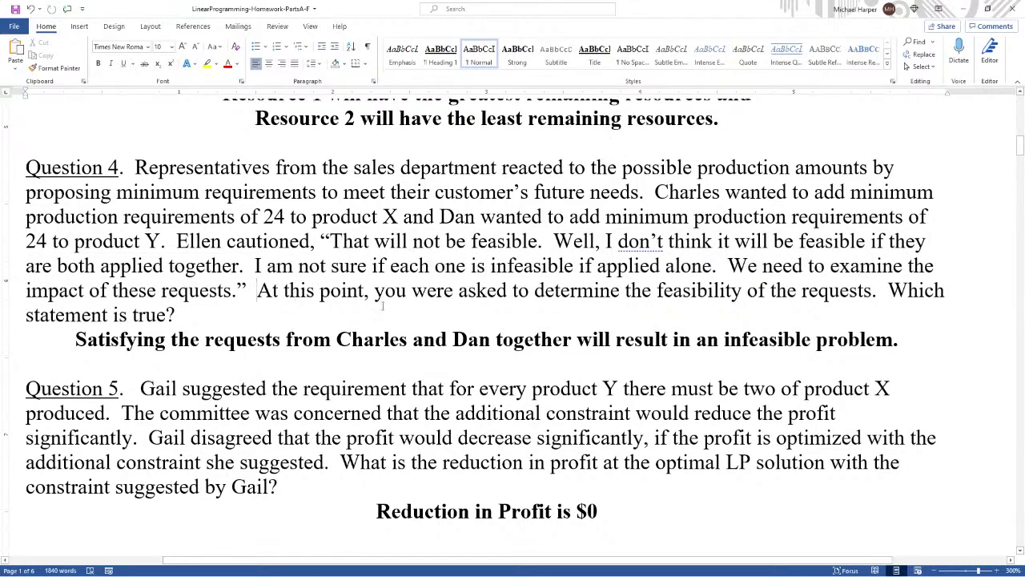
{"action": "left_click_drag", "start_coordinate": [387, 292], "coordinate": [185, 315]}
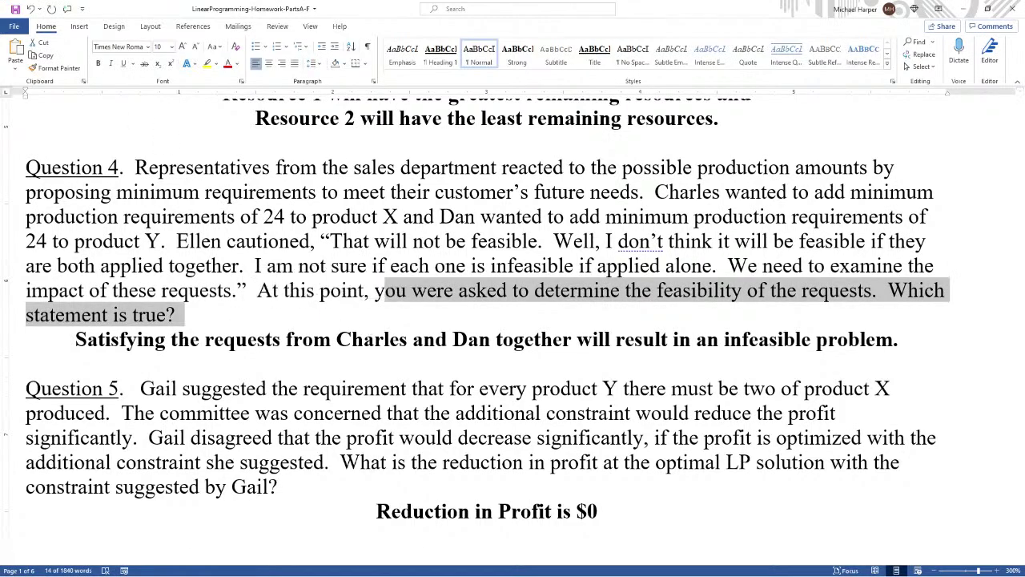
Switch to Excel and label B9 and B10 "Mix, " plus each sales representative's first name, and B11 "Mix, Both".
{"action": "key", "text": "alt+Tab"}
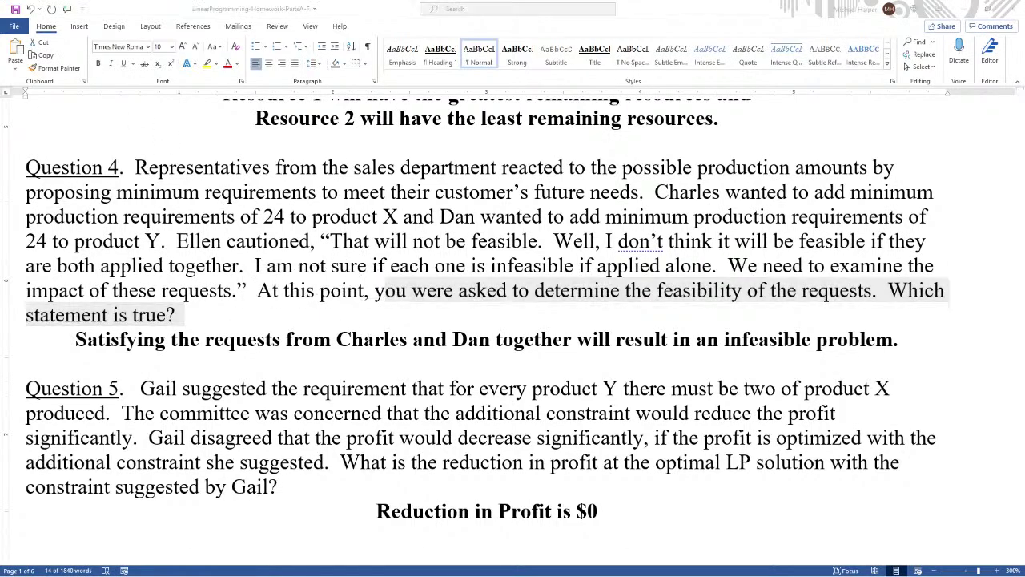
{"action": "left_click", "coordinate": [749, 74]}
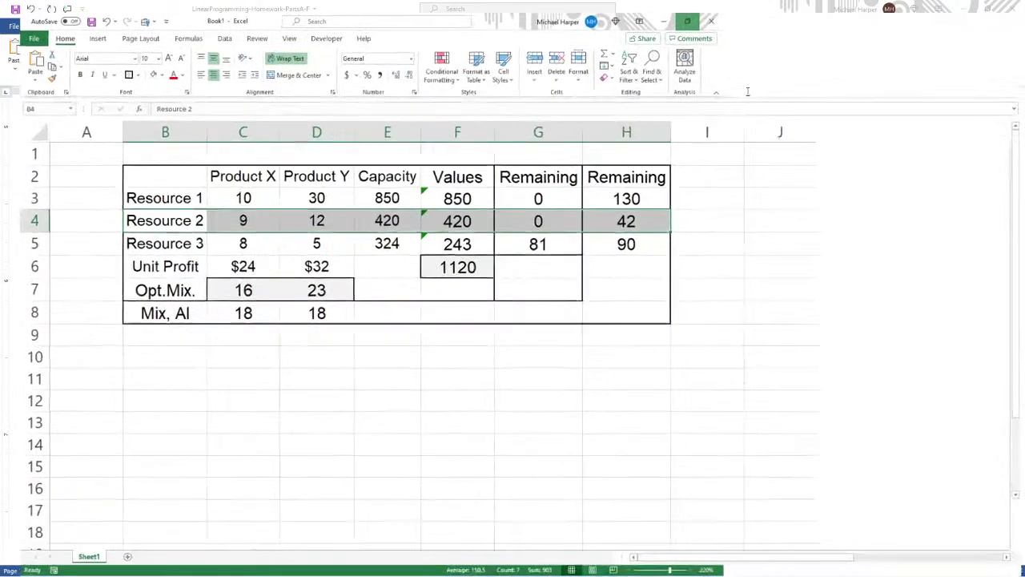
{"action": "left_click", "coordinate": [130, 328]}
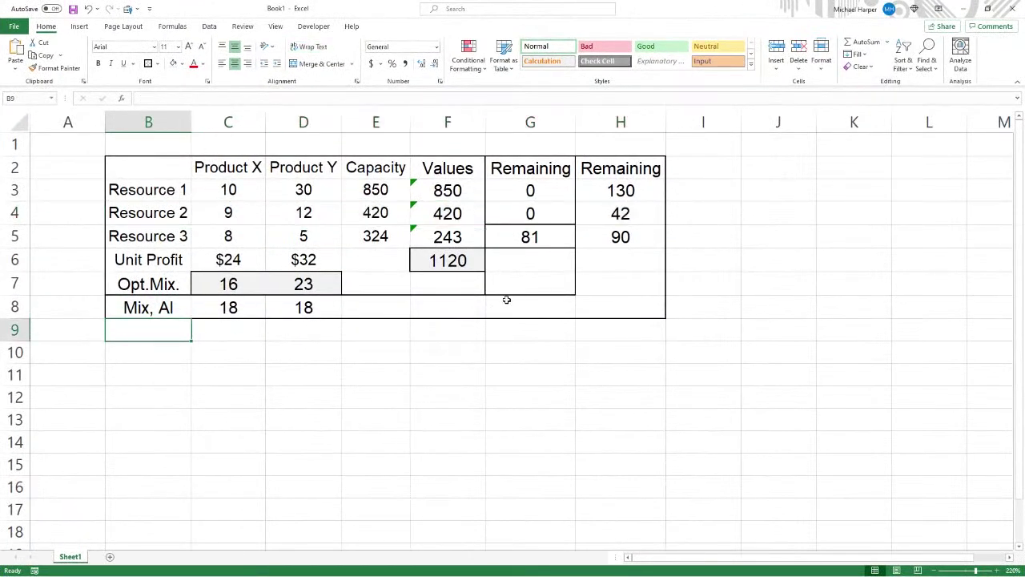
{"action": "type", "text": "Mix, "}
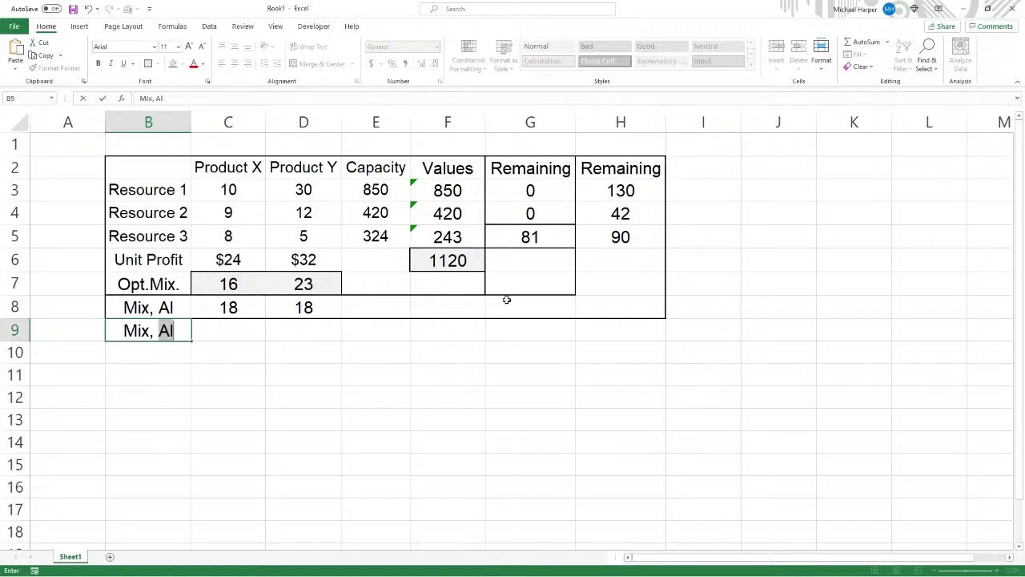
{"action": "type", "text": "Charles"}
{"action": "key", "text": "Return"}
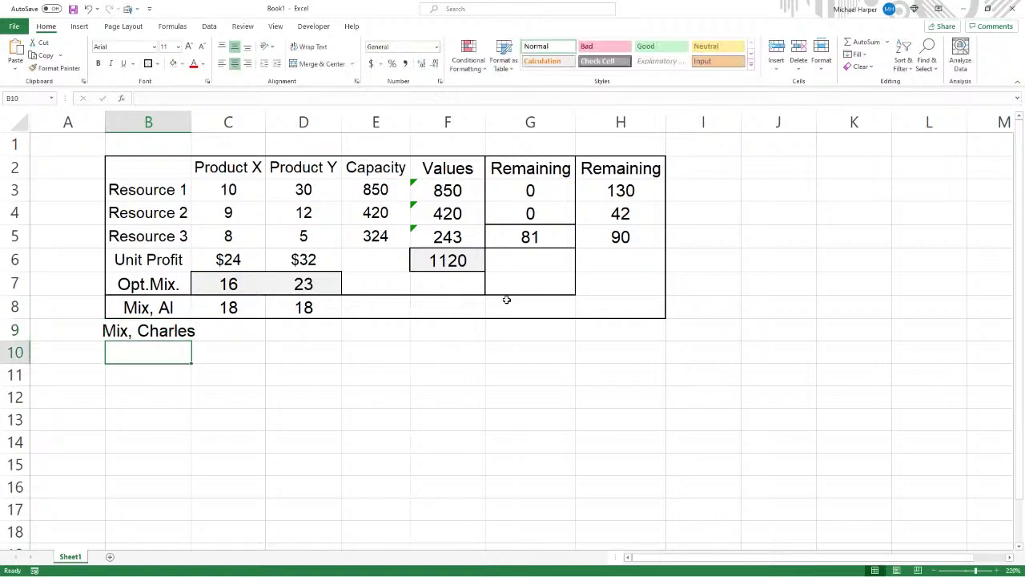
{"action": "type", "text": "Mix, Dan"}
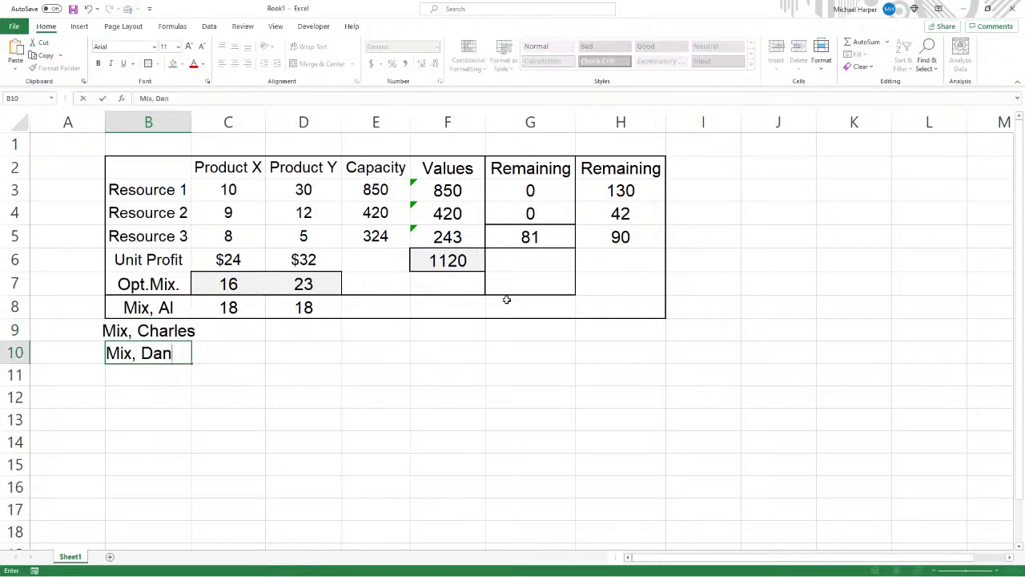
{"action": "key", "text": "Return"}
{"action": "type", "text": "Mix, "}
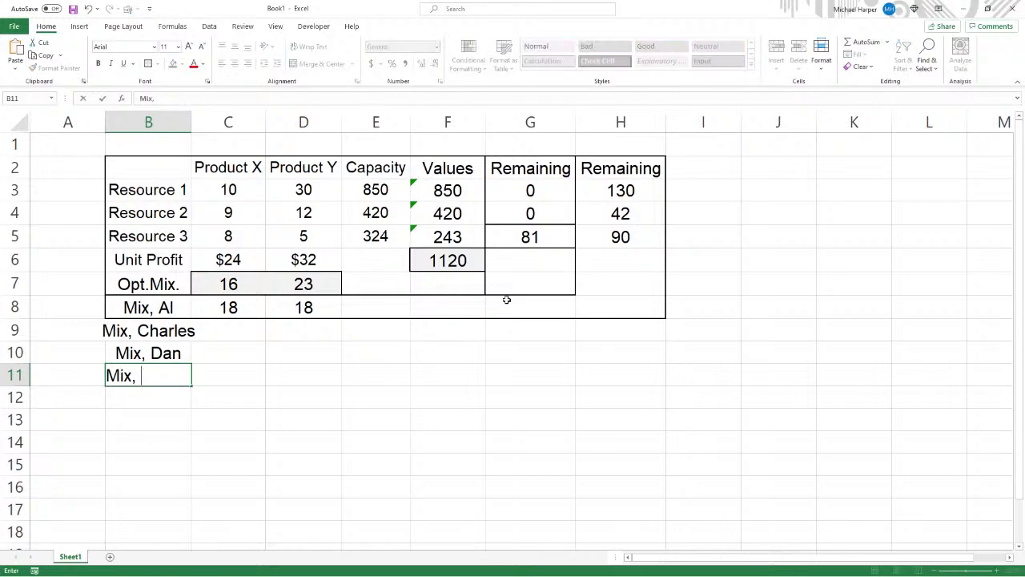
{"action": "type", "text": "Both"}
{"action": "key", "text": "Tab"}
Enter the individual request mixes: 24 and 0 in C9:D9, and 0 and 24 in C10:D10.
{"action": "key", "text": "Up"}
{"action": "key", "text": "Up"}
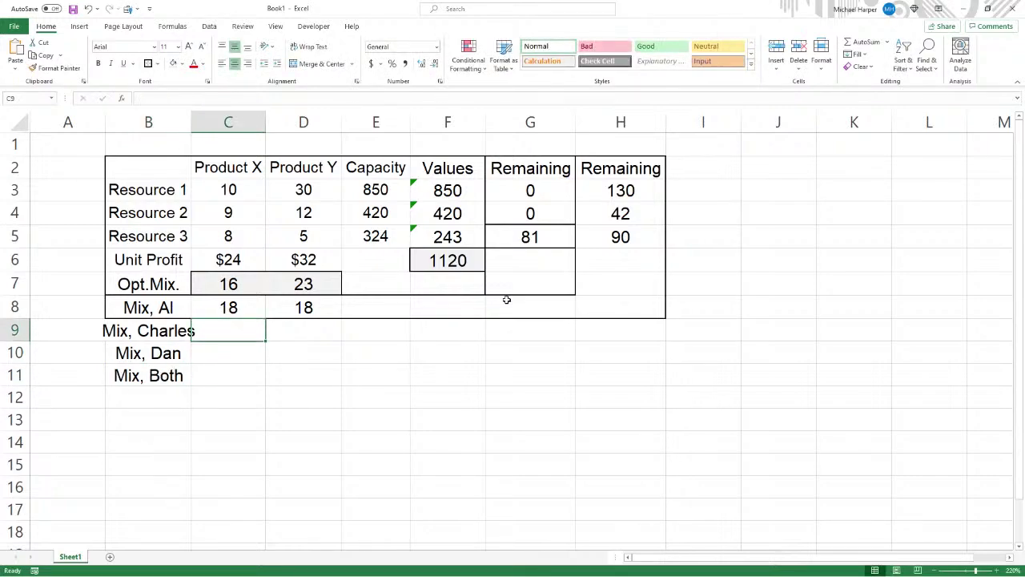
{"action": "type", "text": "24"}
{"action": "key", "text": "Tab"}
{"action": "type", "text": "0"}
{"action": "key", "text": "Down"}
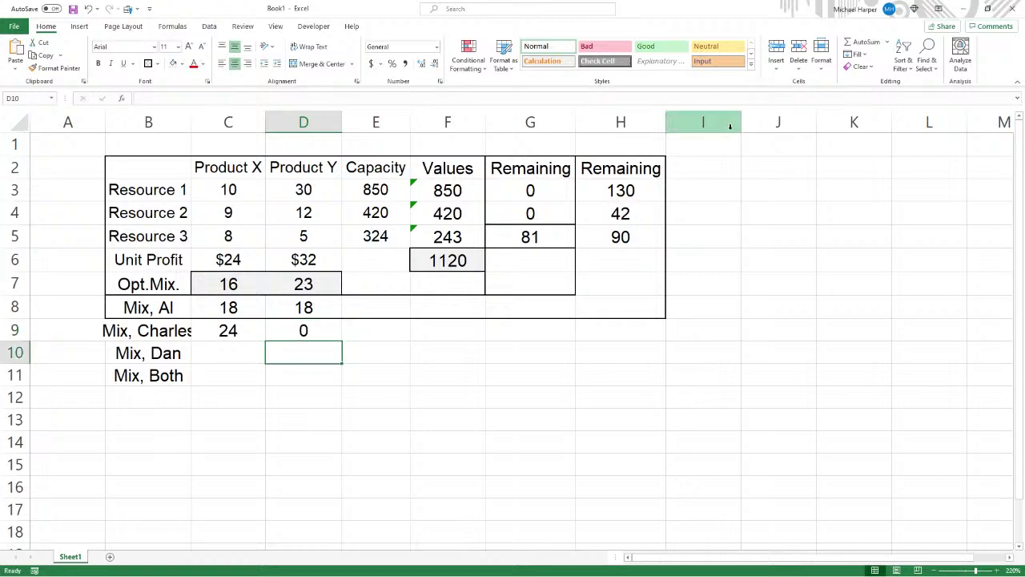
{"action": "key", "text": "Left"}
{"action": "type", "text": "0"}
{"action": "key", "text": "Tab"}
{"action": "type", "text": "24"}
{"action": "key", "text": "Return"}
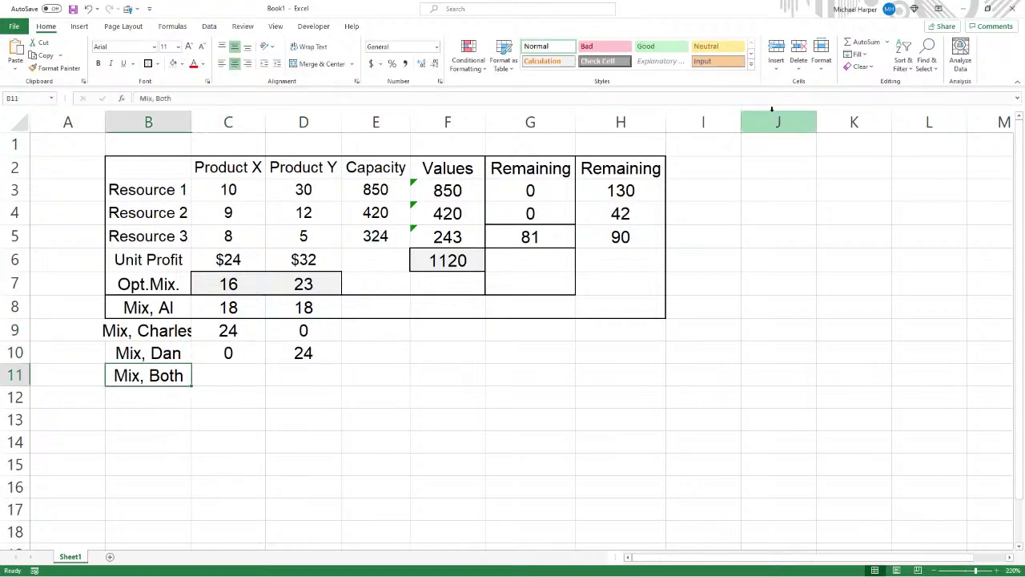
Enter 24 in both C11 and D11 for the combined mix.
{"action": "key", "text": "Right"}
{"action": "type", "text": "24"}
{"action": "key", "text": "Tab"}
{"action": "type", "text": "254"}
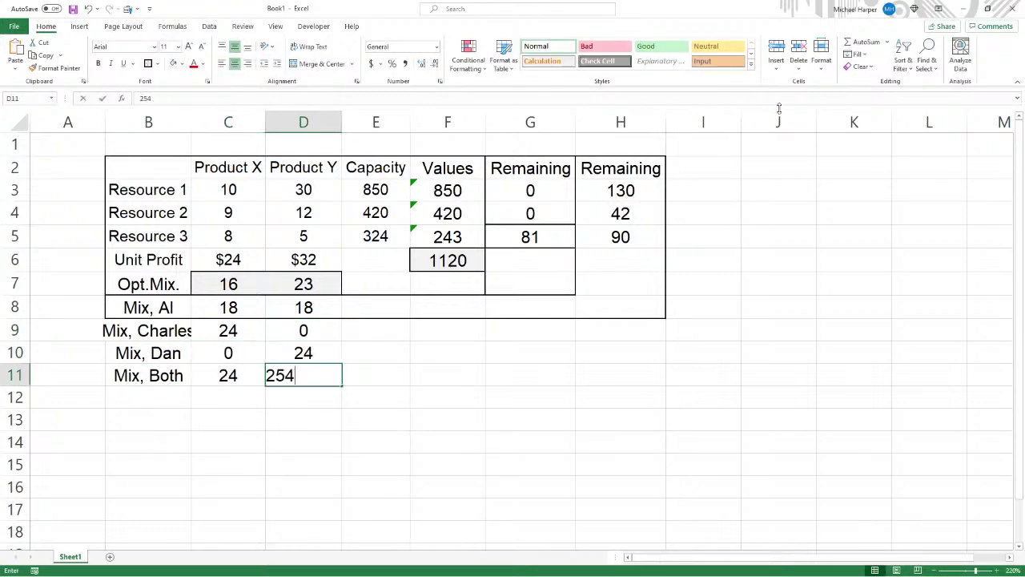
{"action": "key", "text": "Tab"}
{"action": "key", "text": "Left"}
{"action": "type", "text": "24"}
{"action": "key", "text": "Tab"}
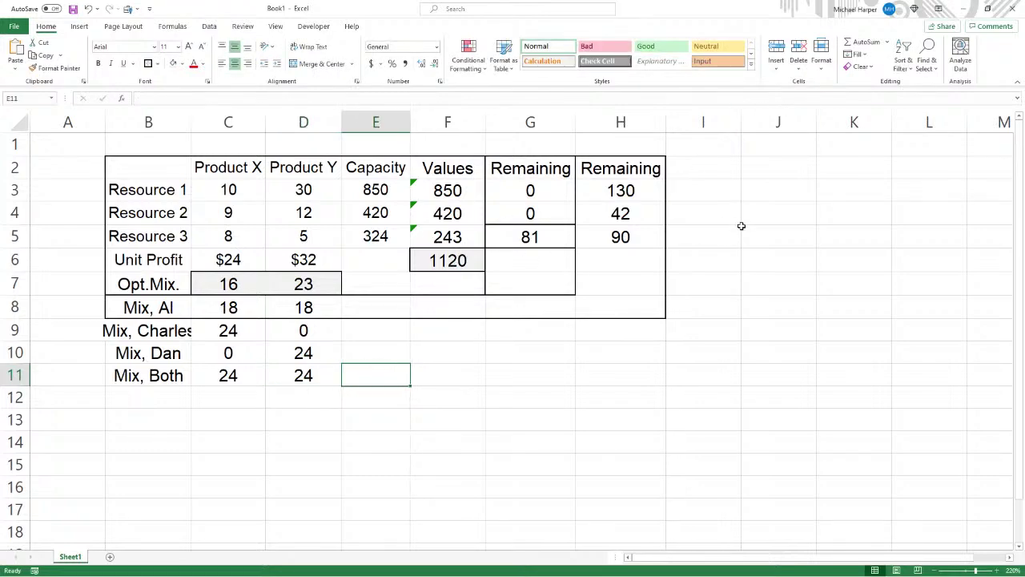
Head I2 and J2 with the two representatives' first names and K2 with Both, and apply an outside border around B2:K11.
{"action": "left_click", "coordinate": [703, 170]}
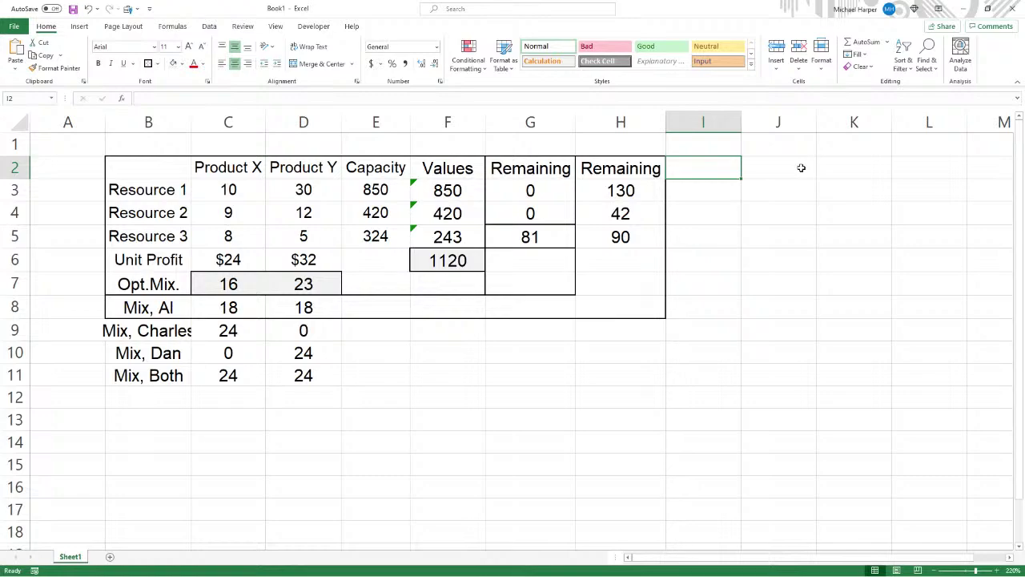
{"action": "type", "text": "Charles"}
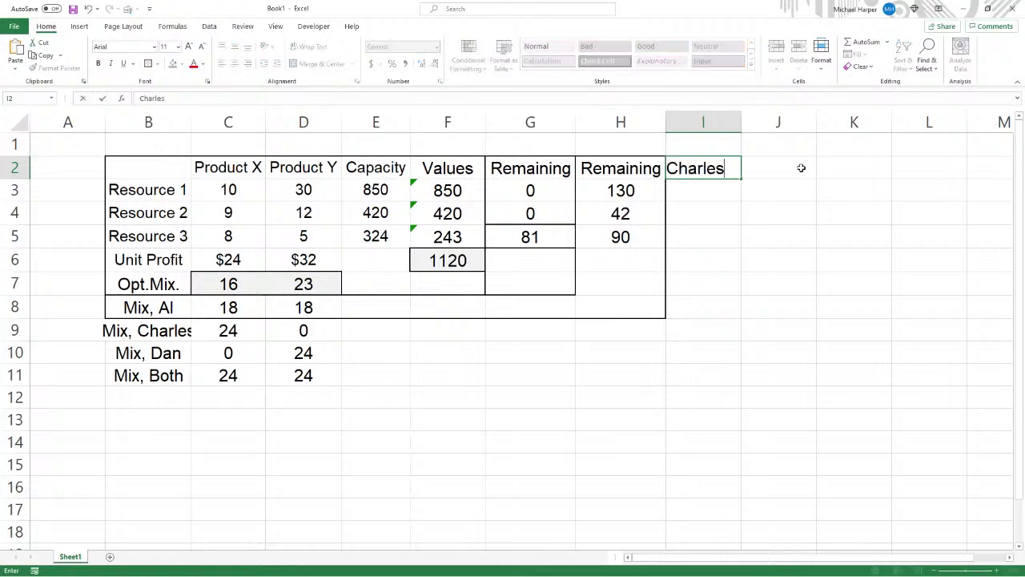
{"action": "left_click", "coordinate": [801, 167]}
{"action": "double_click", "coordinate": [801, 168]}
{"action": "type", "text": "Dan"}
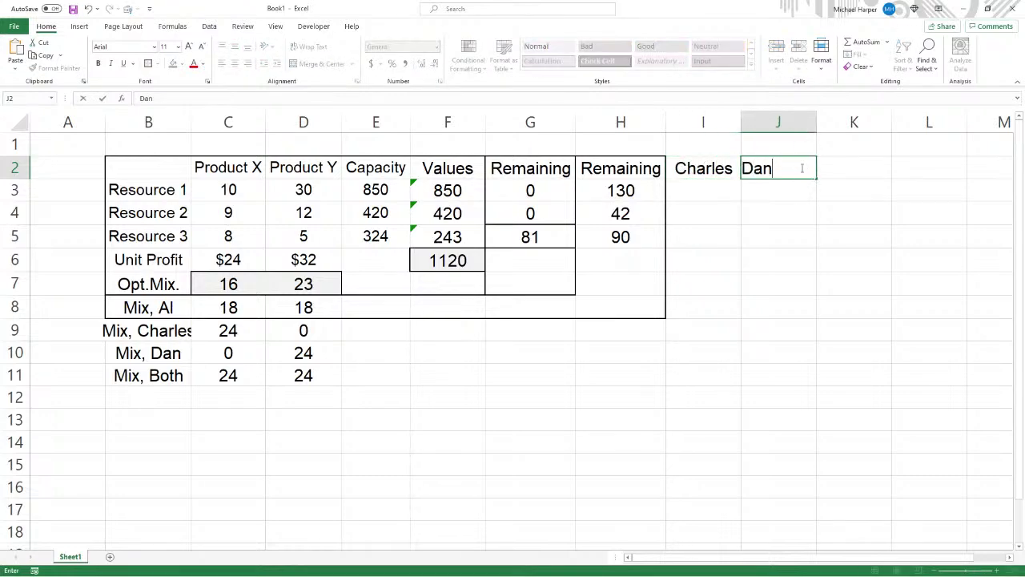
{"action": "key", "text": "ctrl+Return"}
{"action": "key", "text": "Right"}
{"action": "type", "text": "Both"}
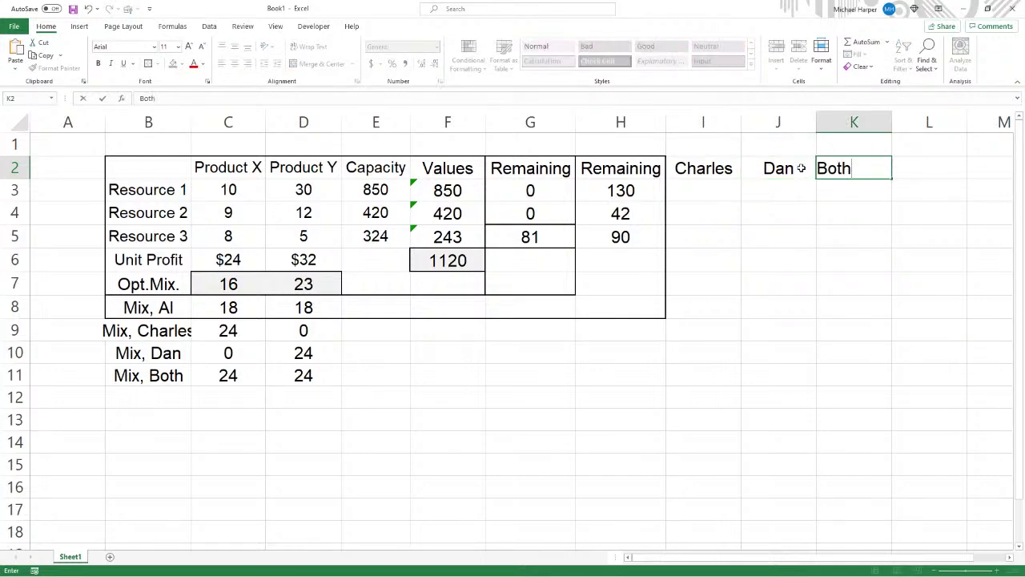
{"action": "key", "text": "Return"}
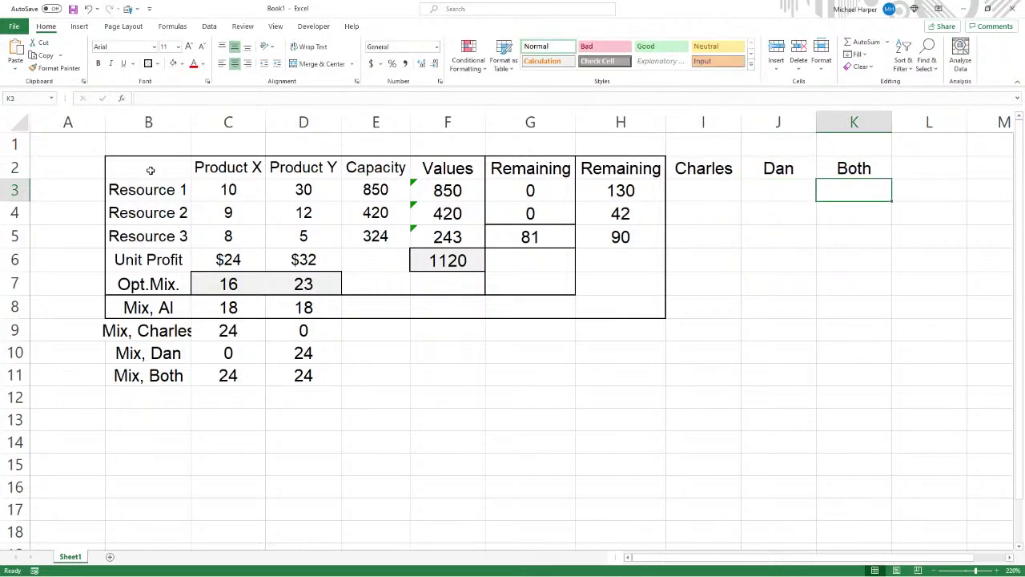
{"action": "left_click_drag", "start_coordinate": [149, 167], "coordinate": [838, 374]}
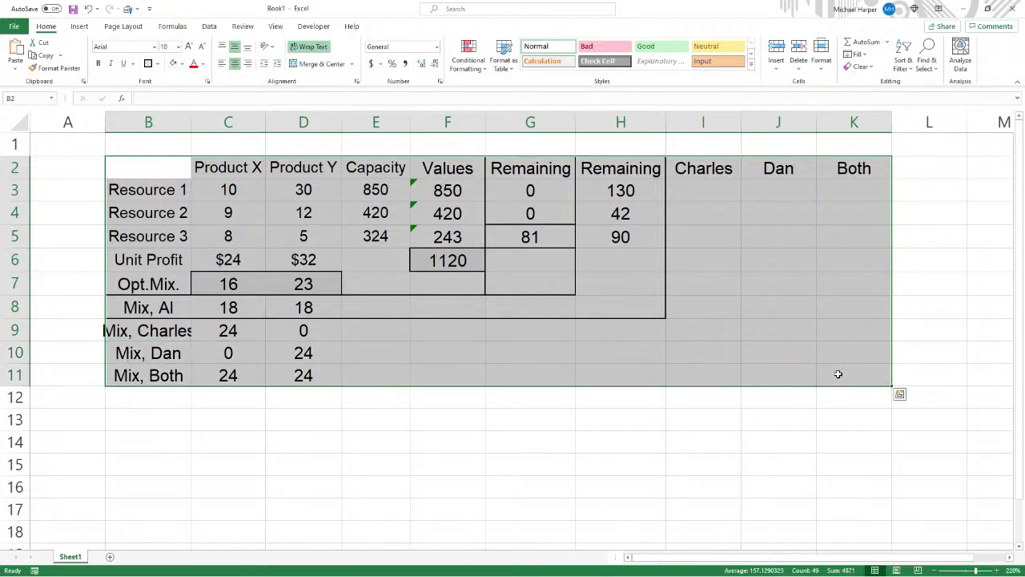
{"action": "left_click", "coordinate": [152, 68]}
Enter =E3-SUMPRODUCT(C3:D3,$C$9:$D$9) in I3 for Resource 1's remaining capacity under the row 9 mix.
{"action": "left_click", "coordinate": [687, 192]}
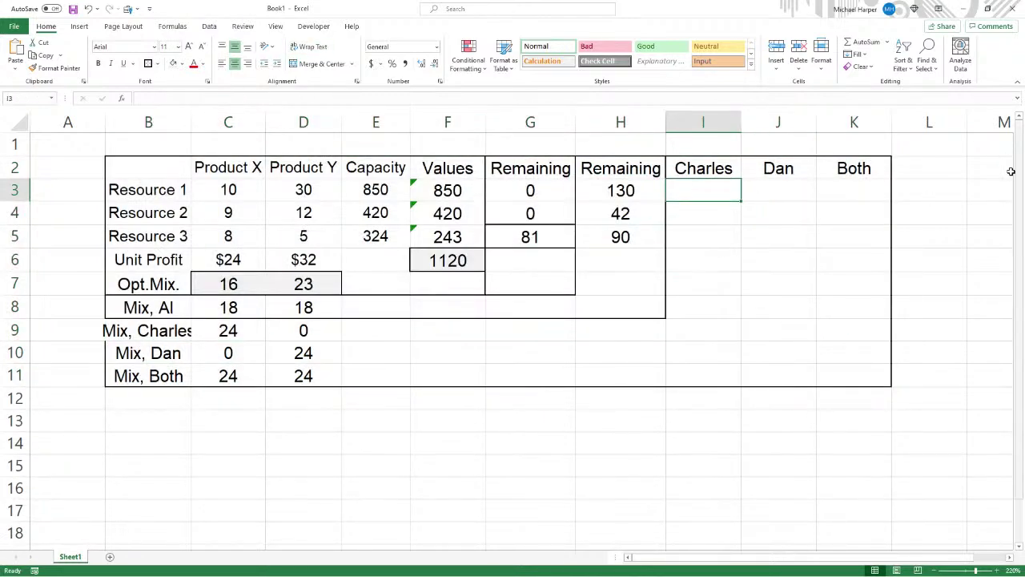
{"action": "type", "text": "="}
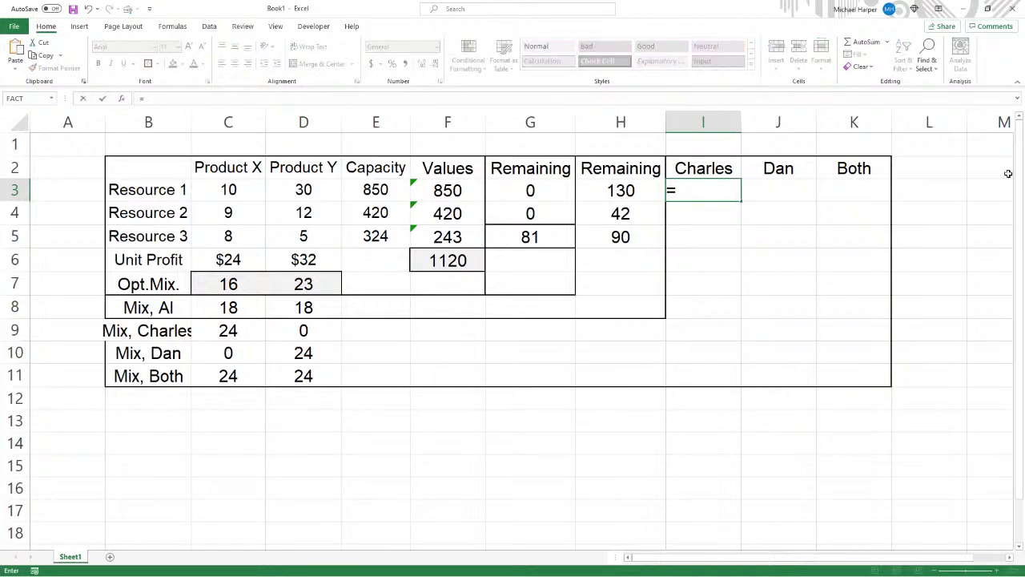
{"action": "left_click", "coordinate": [375, 190]}
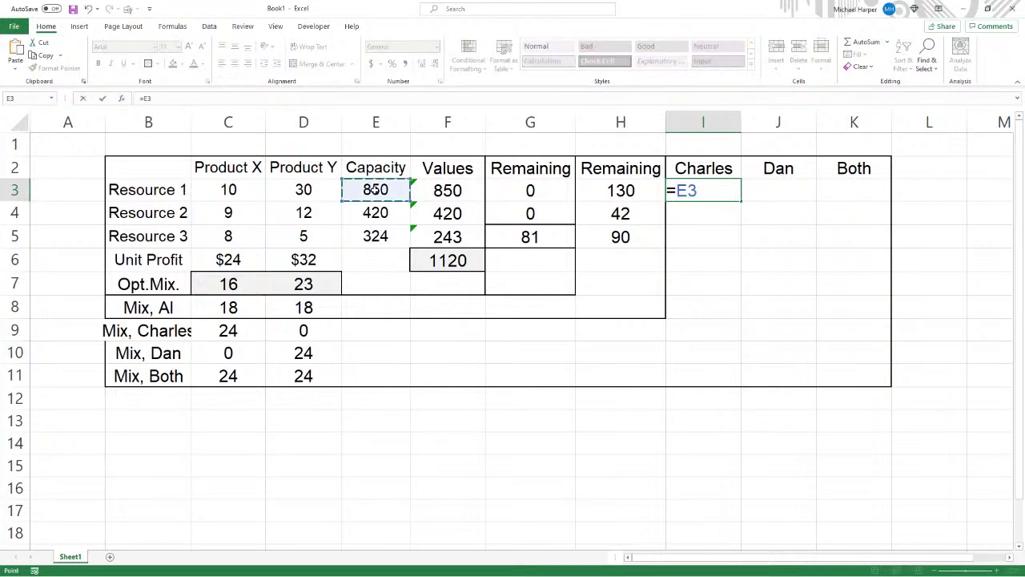
{"action": "type", "text": "-sumpro"}
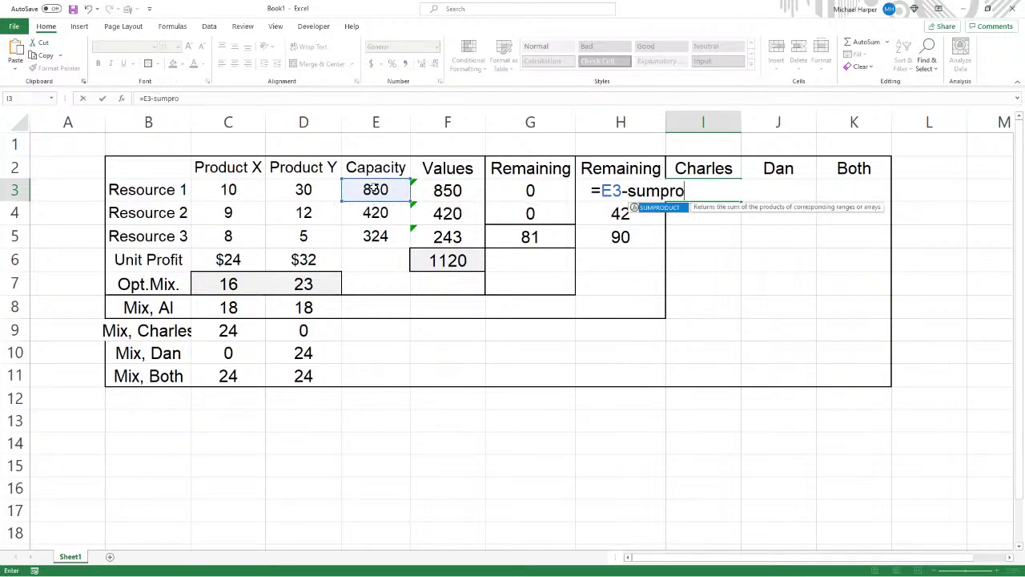
{"action": "type", "text": "duct("}
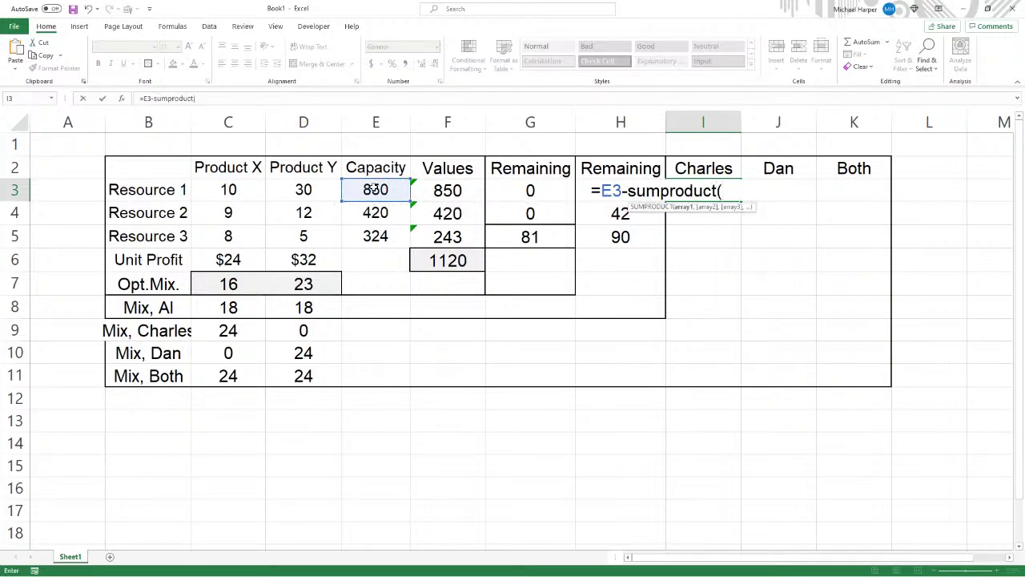
{"action": "left_click_drag", "start_coordinate": [225, 194], "coordinate": [280, 195]}
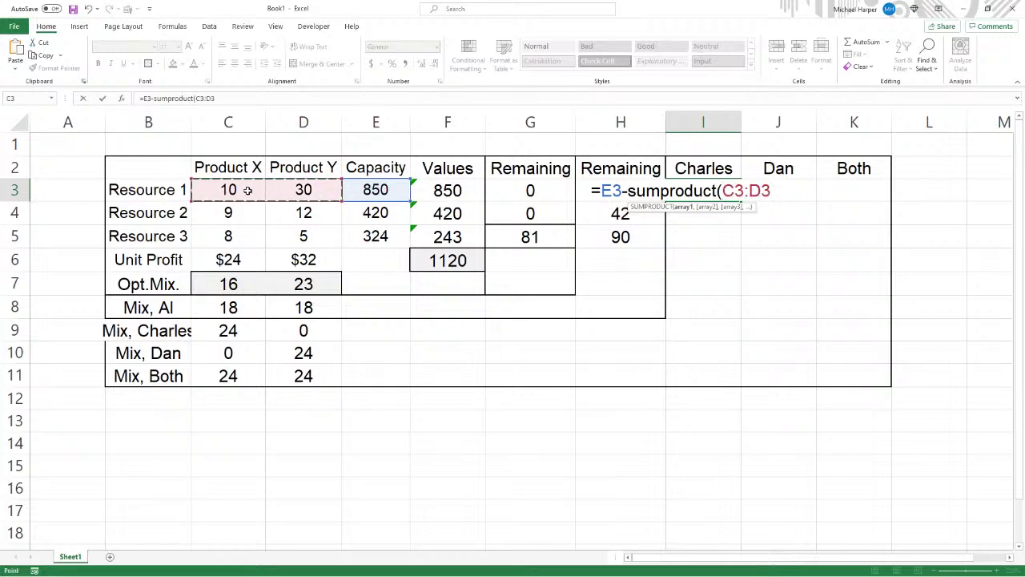
{"action": "type", "text": ","}
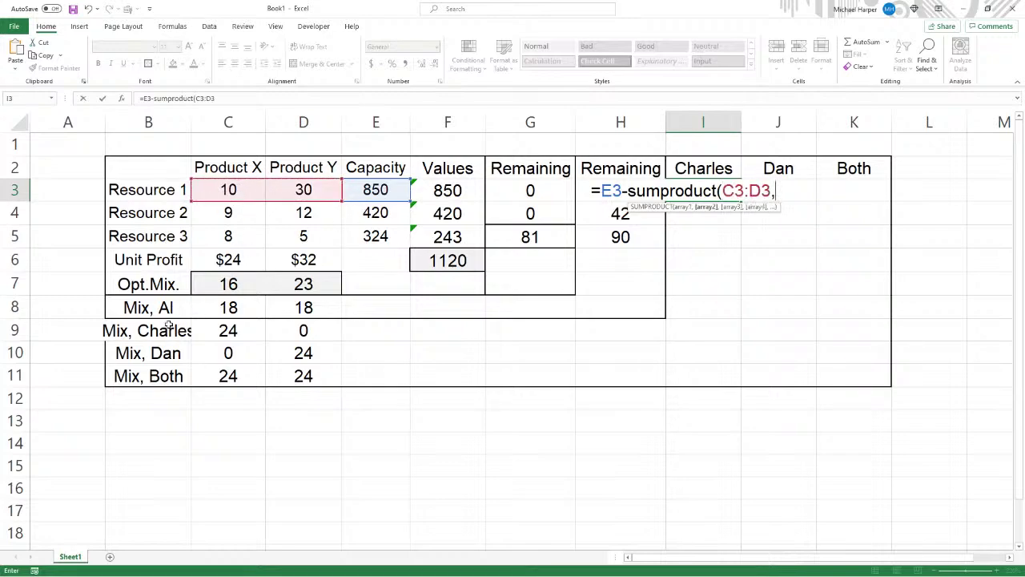
{"action": "left_click_drag", "start_coordinate": [219, 334], "coordinate": [270, 336]}
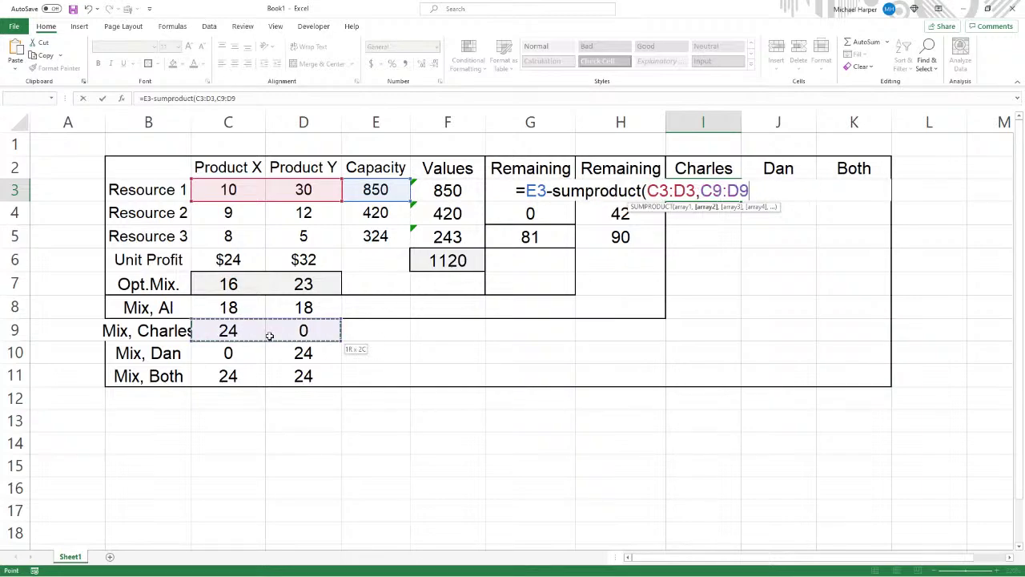
{"action": "key", "text": "F4"}
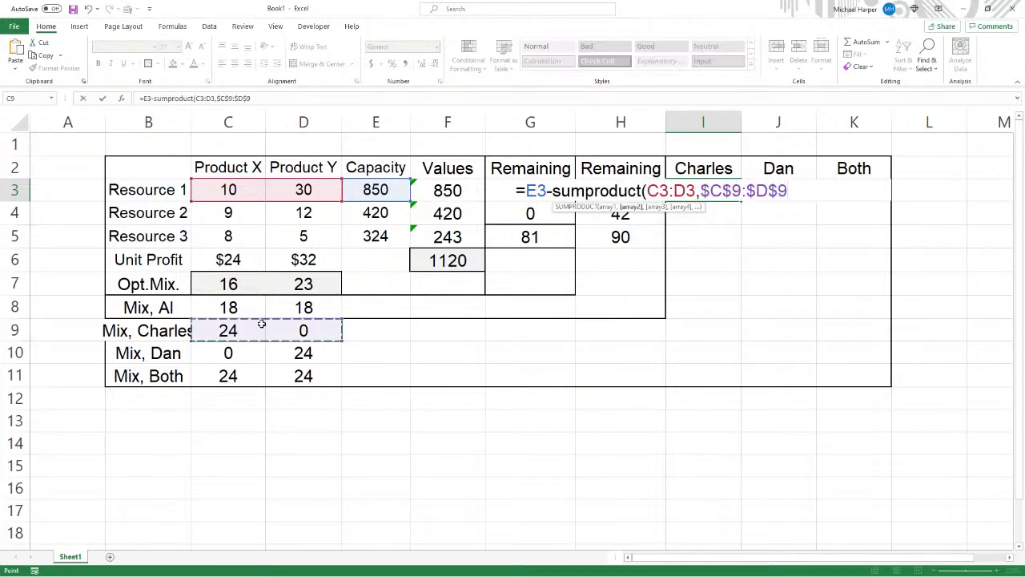
{"action": "type", "text": ")"}
{"action": "key", "text": "Return"}
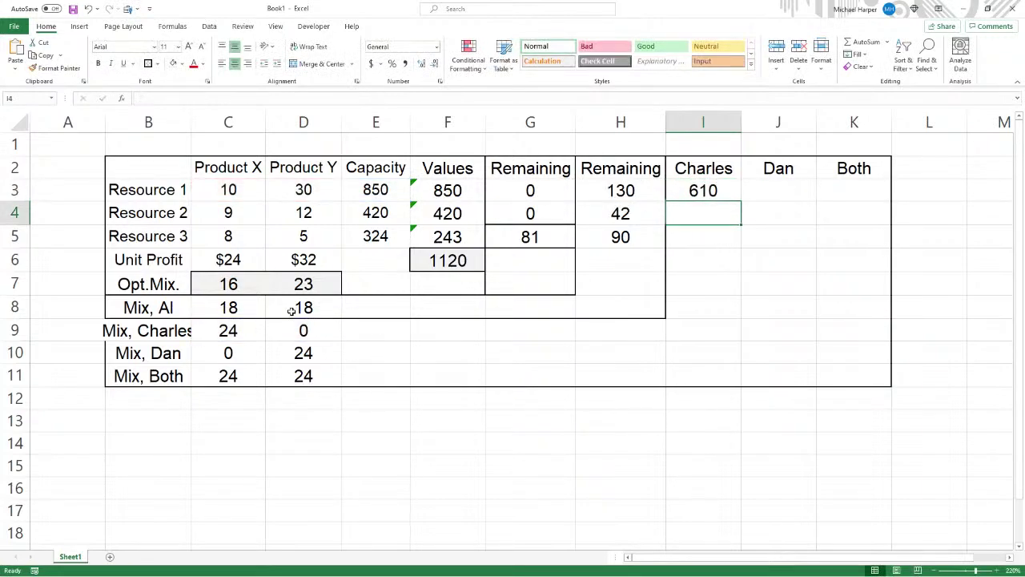
Enter =E3-SUMPRODUCT(C3:D3,$C$10:$D$10) in J3 for Resource 1's remaining capacity under the row 10 mix.
{"action": "left_click", "coordinate": [771, 189]}
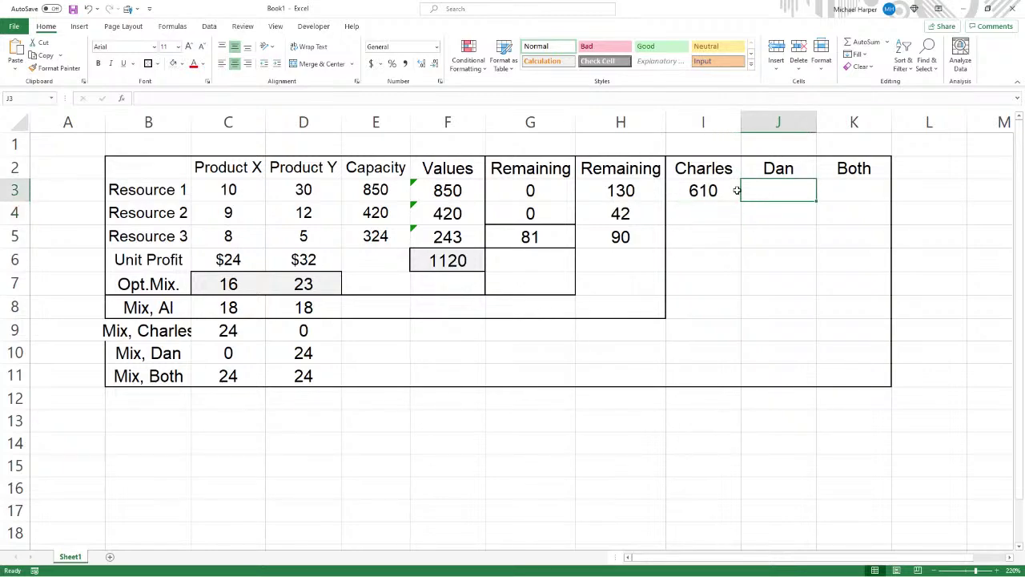
{"action": "type", "text": "="}
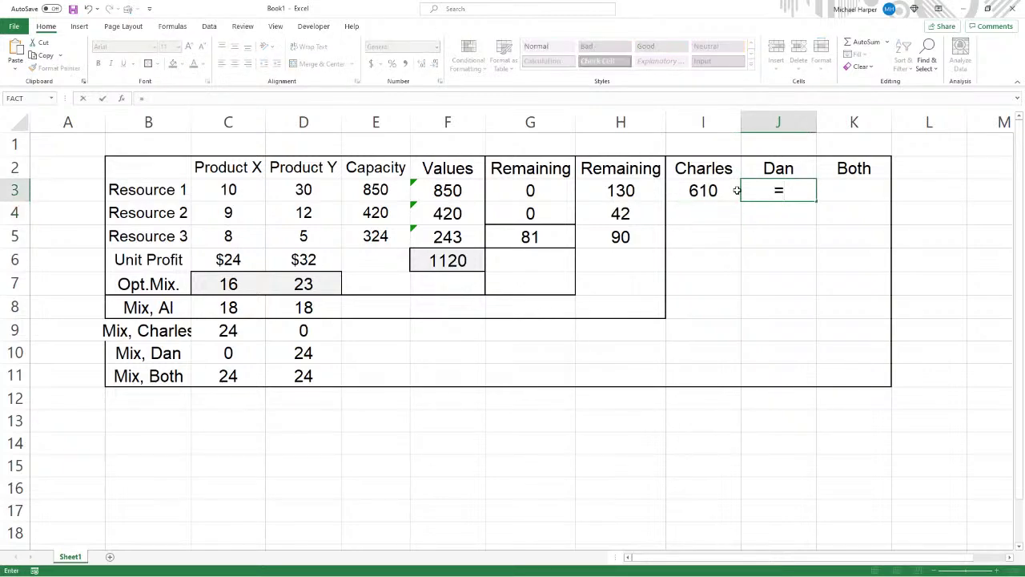
{"action": "left_click", "coordinate": [379, 186]}
{"action": "type", "text": "-"}
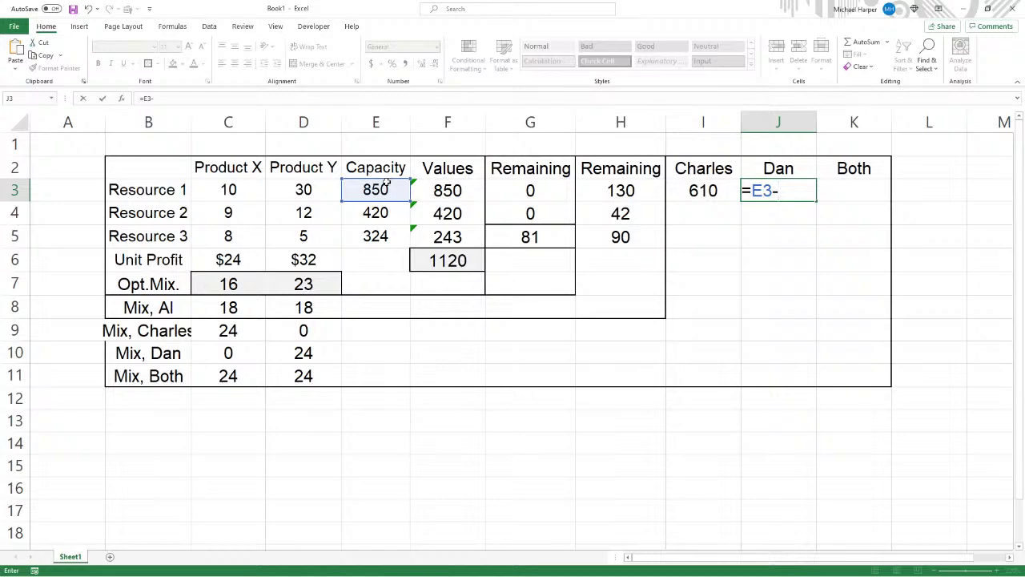
{"action": "type", "text": "sumproduc"}
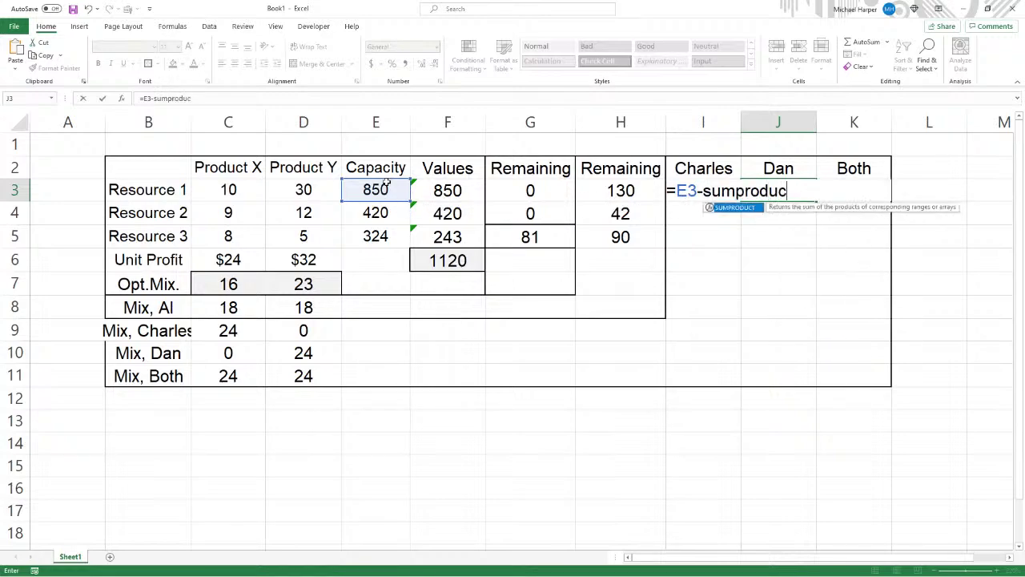
{"action": "type", "text": "t("}
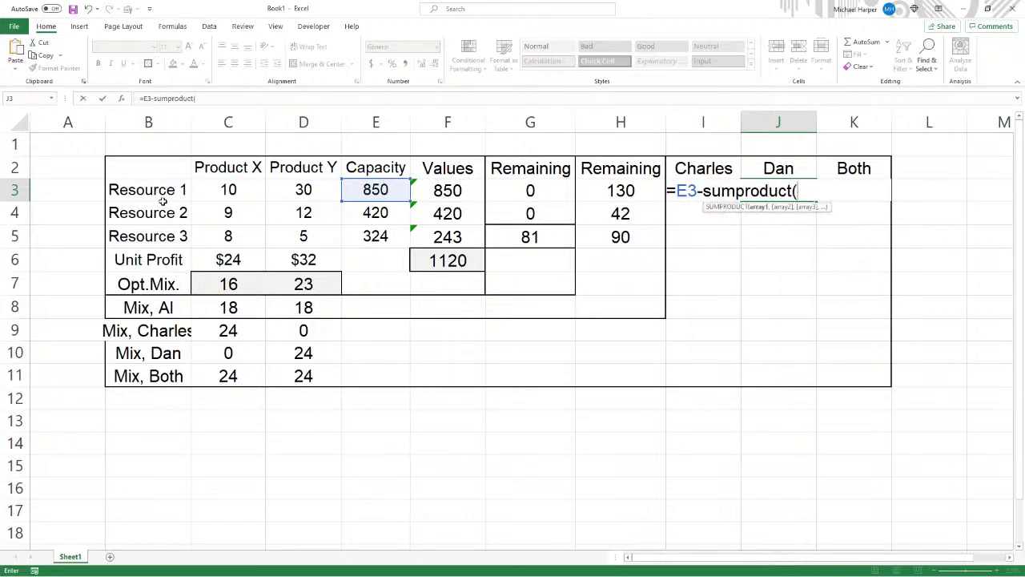
{"action": "left_click_drag", "start_coordinate": [246, 197], "coordinate": [273, 197]}
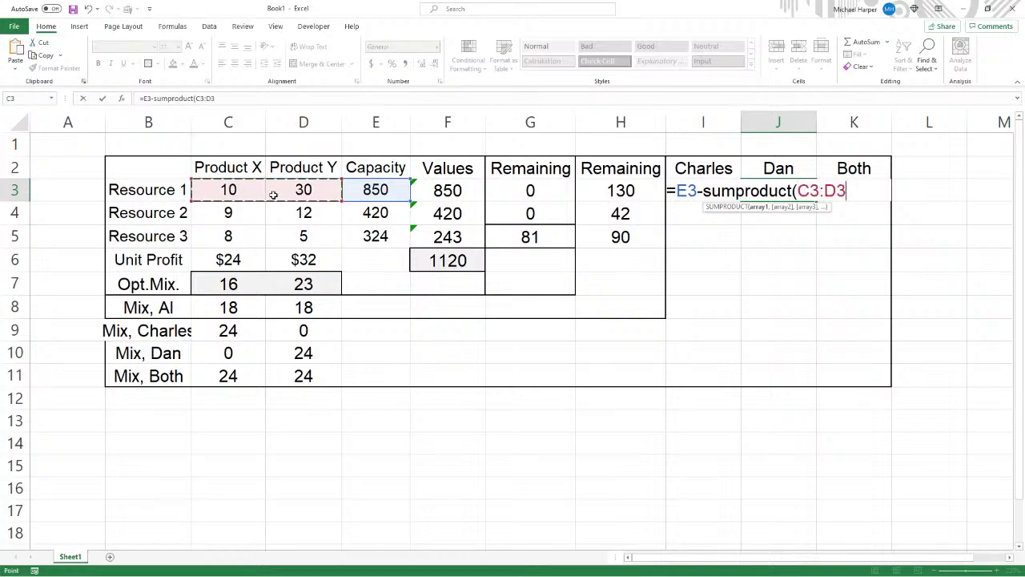
{"action": "type", "text": ","}
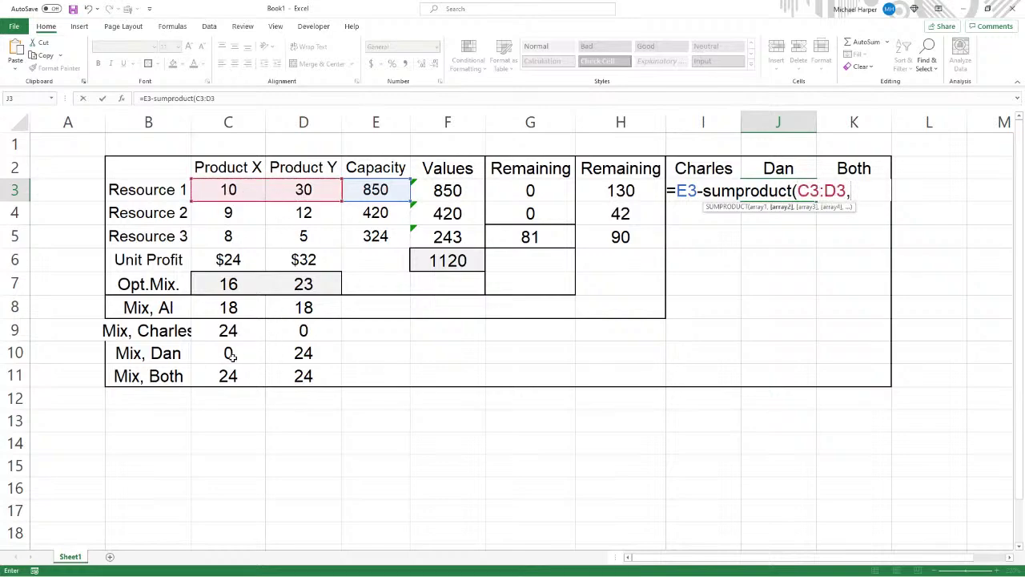
{"action": "left_click_drag", "start_coordinate": [230, 356], "coordinate": [276, 358]}
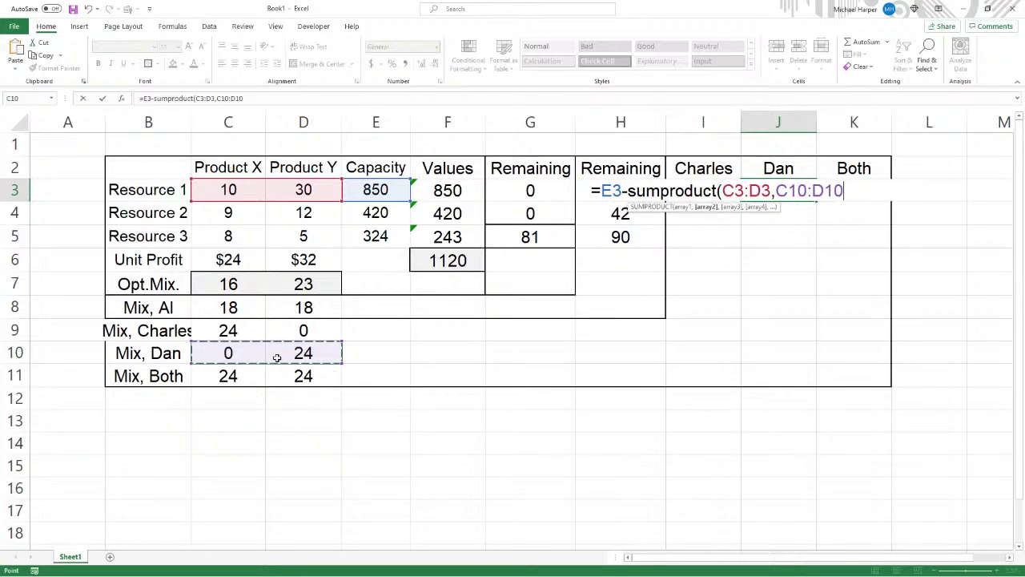
{"action": "key", "text": "F4"}
{"action": "type", "text": ")"}
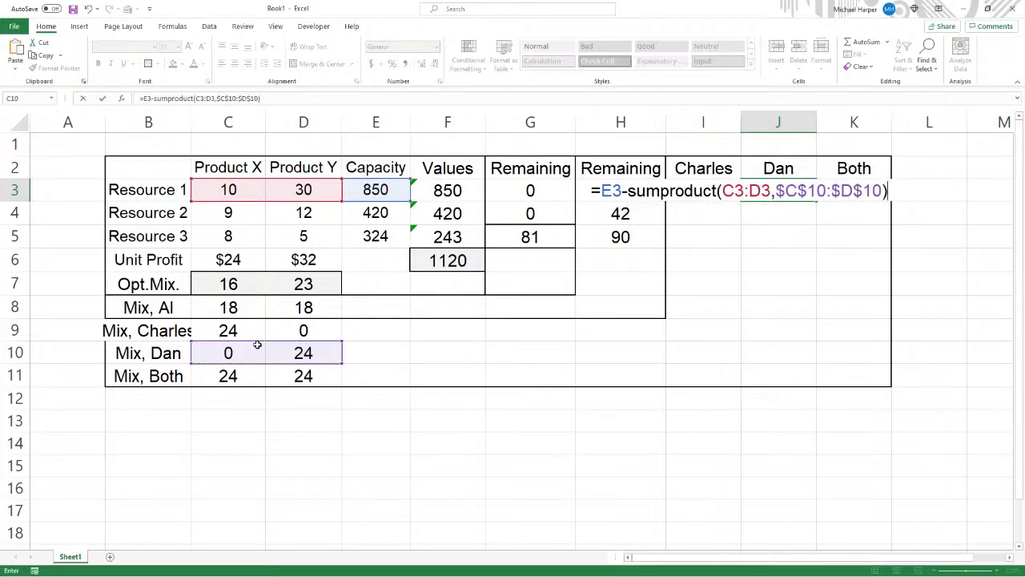
{"action": "key", "text": "Return"}
Enter =E3-SUMPRODUCT(C3:D3,$C$11:$D$11) in K3 for Resource 1's remaining capacity under the combined mix.
{"action": "left_click", "coordinate": [846, 189]}
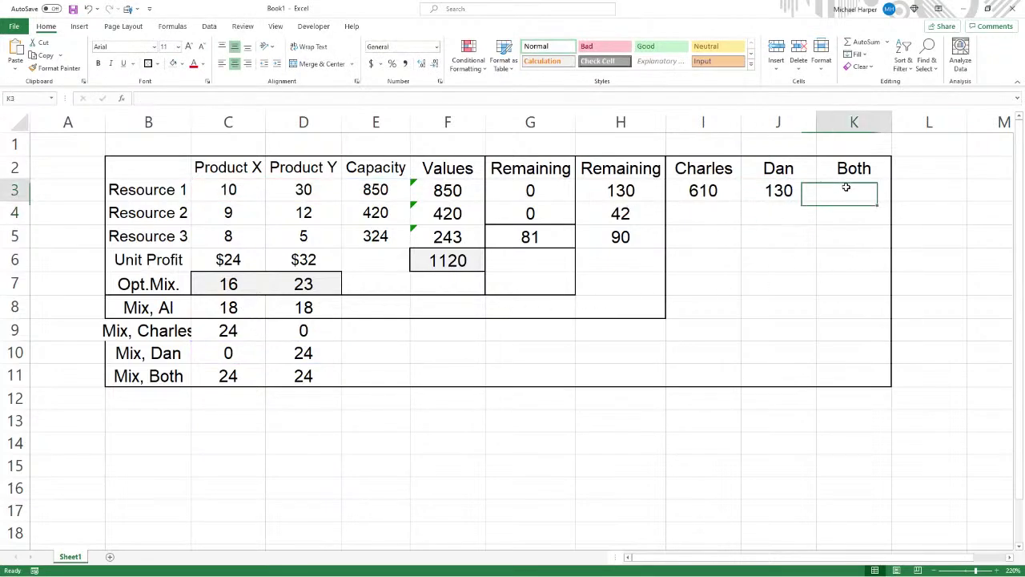
{"action": "type", "text": "="}
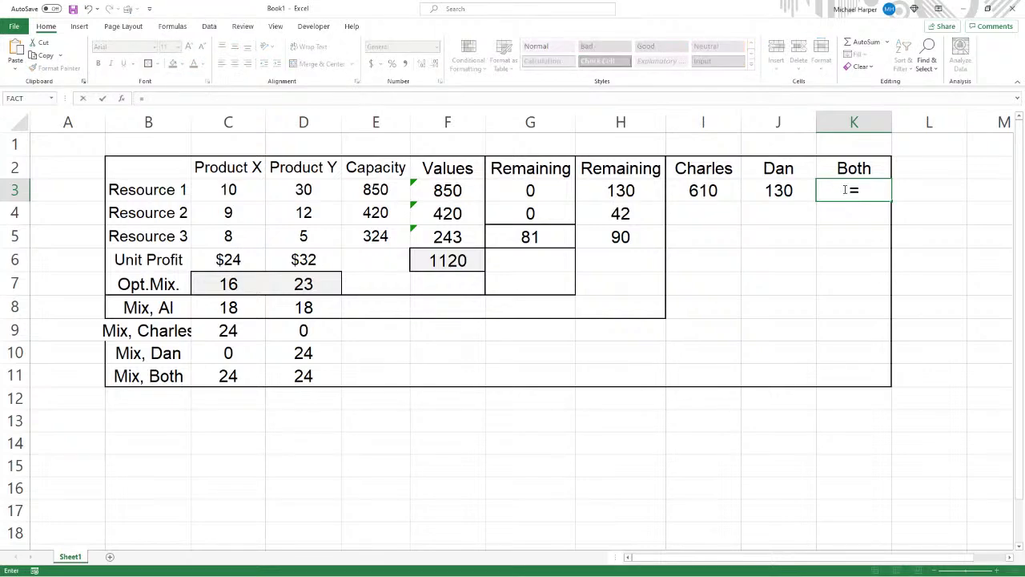
{"action": "left_click", "coordinate": [381, 183]}
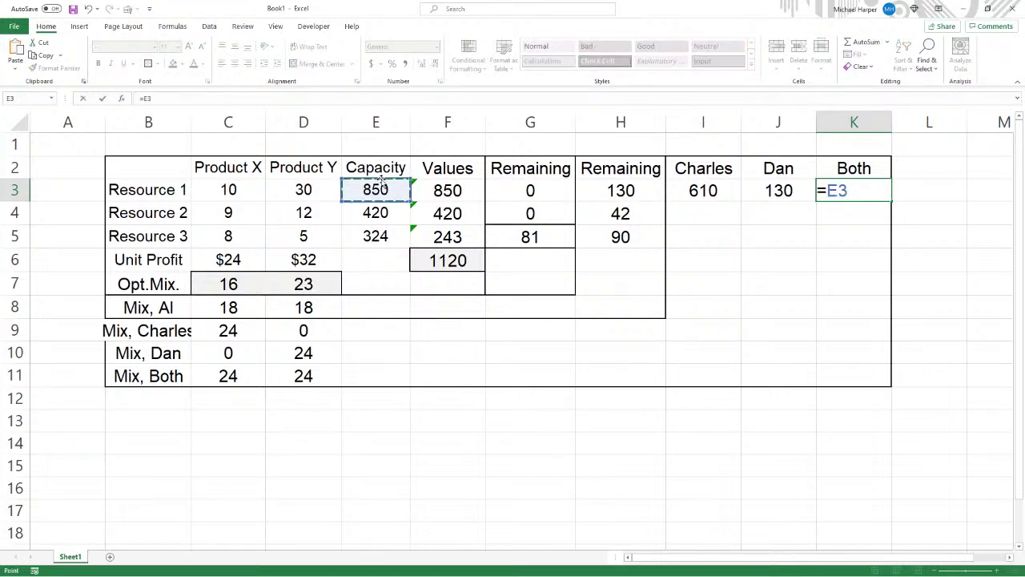
{"action": "type", "text": "-s"}
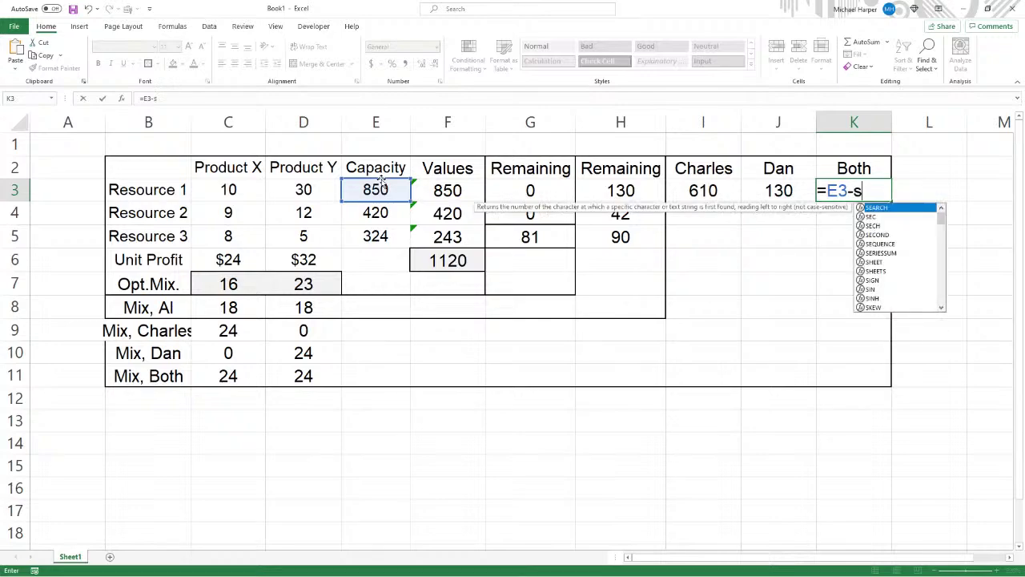
{"action": "type", "text": "umrp"}
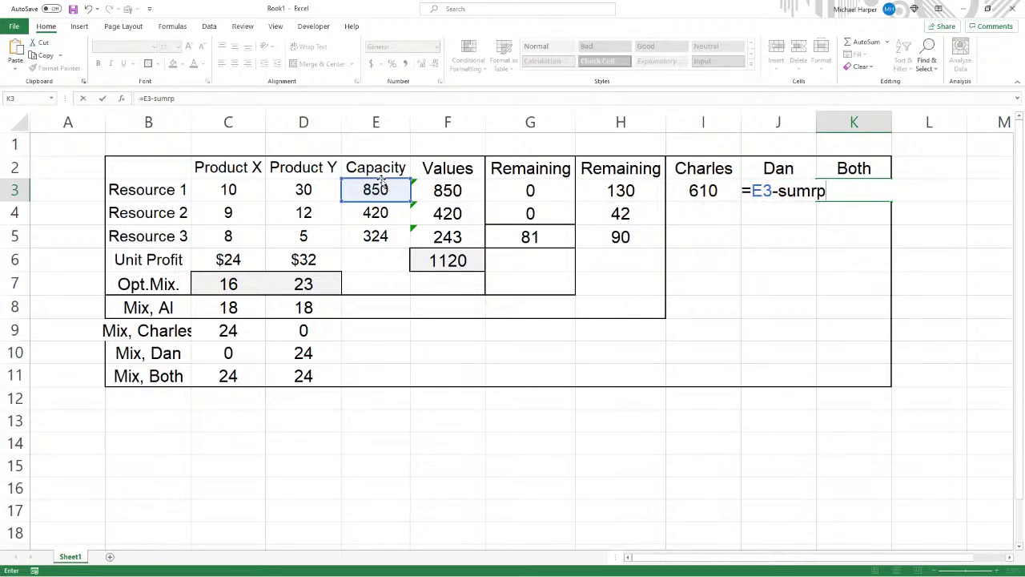
{"action": "key", "text": "BackSpace"}
{"action": "key", "text": "BackSpace"}
{"action": "type", "text": "product"}
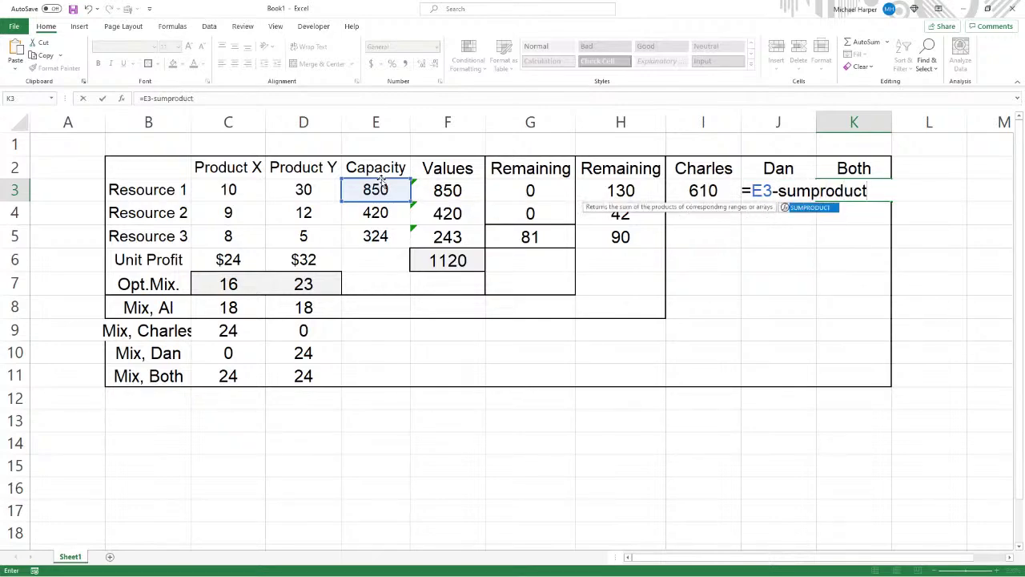
{"action": "type", "text": "("}
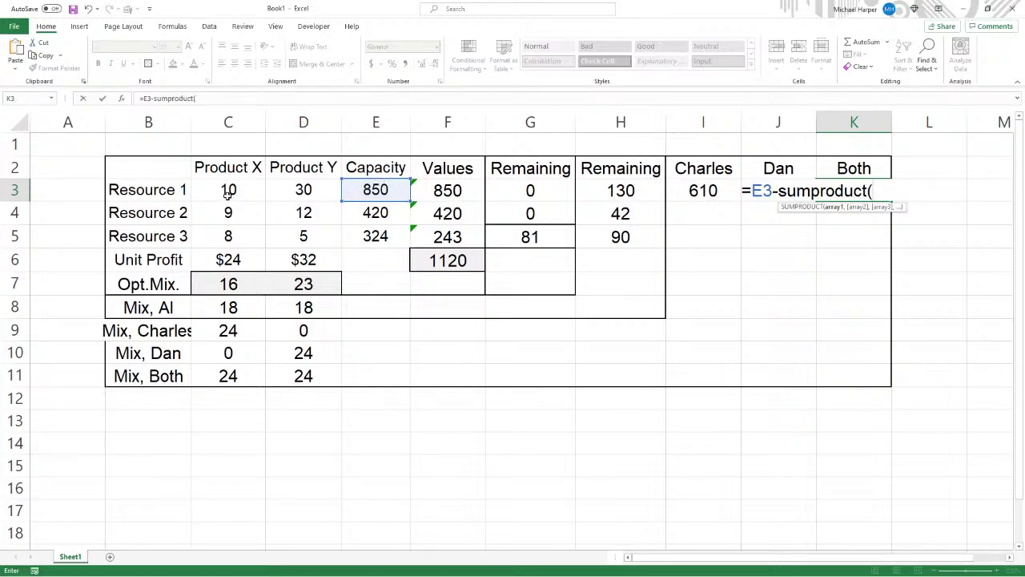
{"action": "left_click_drag", "start_coordinate": [229, 190], "coordinate": [283, 190]}
{"action": "type", "text": ","}
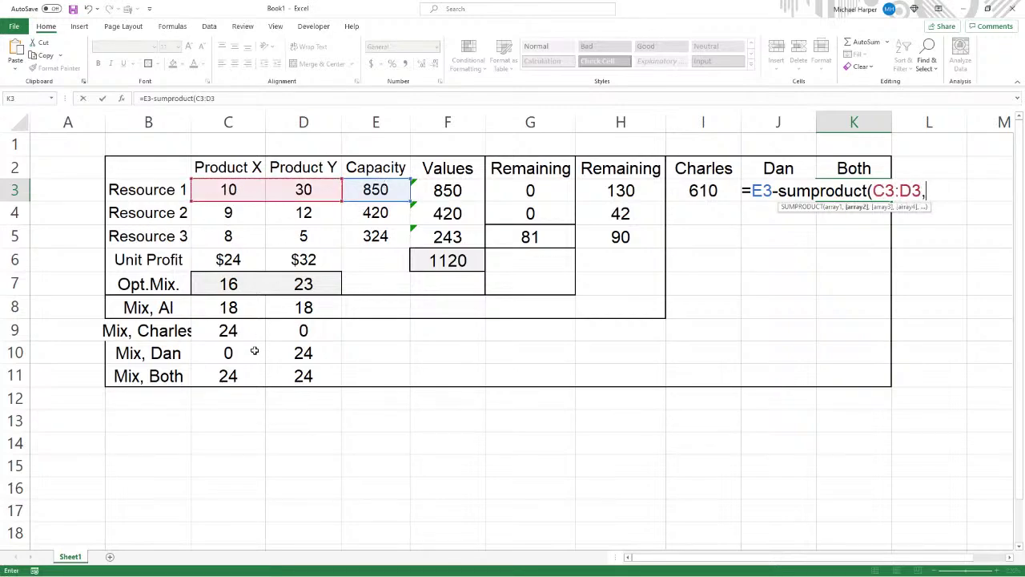
{"action": "left_click_drag", "start_coordinate": [248, 376], "coordinate": [298, 376]}
{"action": "key", "text": "F4"}
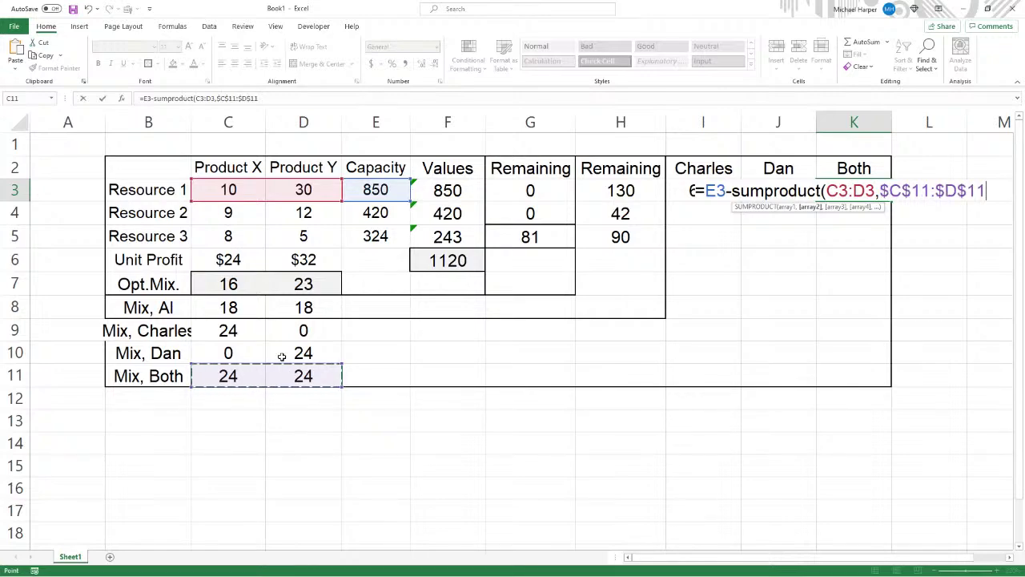
{"action": "type", "text": ")"}
{"action": "key", "text": "Return"}
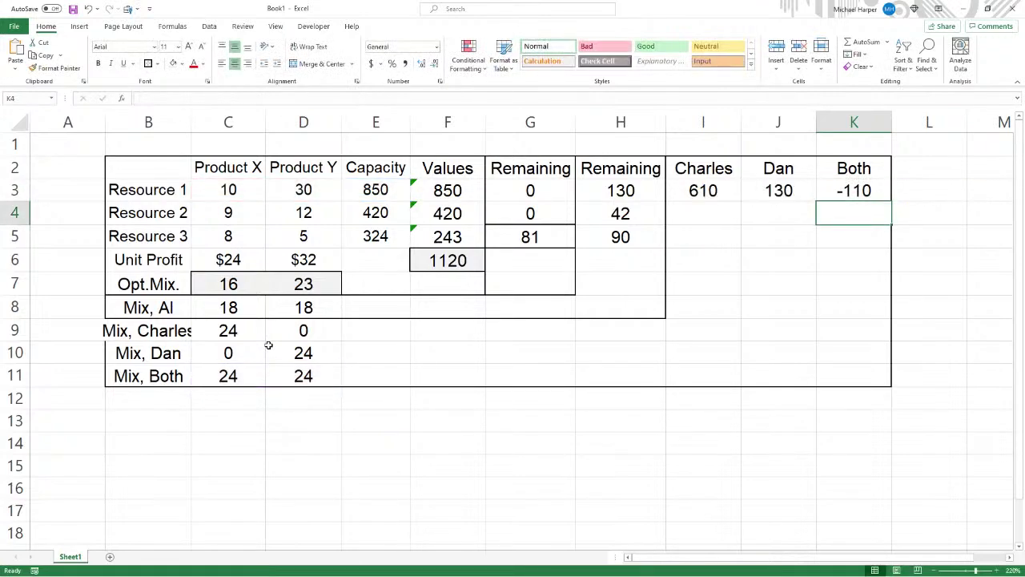
Copy the remaining-capacity formulas in I3:K3 down through row 5 for Resources 2 and 3.
{"action": "left_click", "coordinate": [851, 190]}
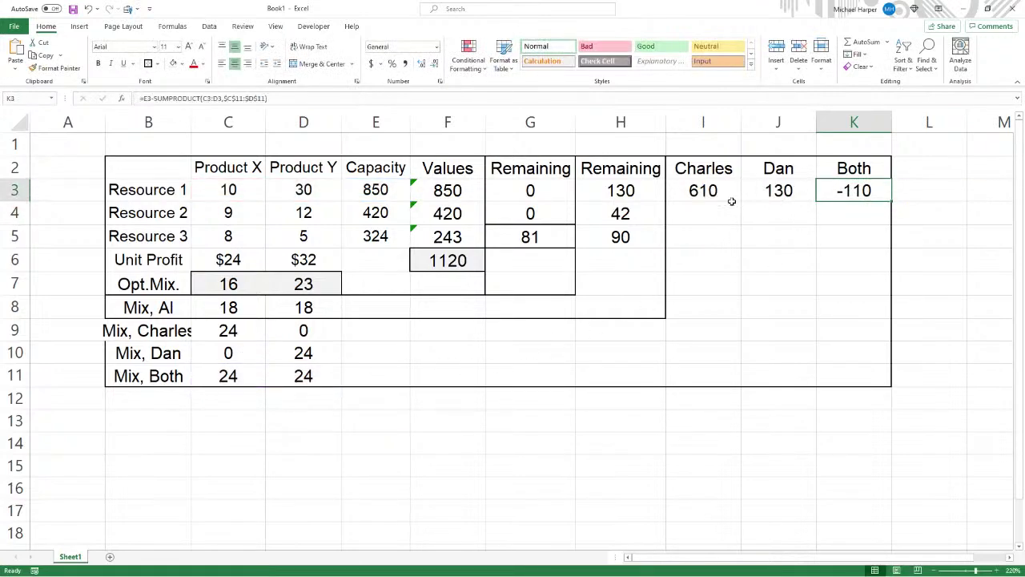
{"action": "left_click", "coordinate": [724, 194]}
{"action": "left_click_drag", "start_coordinate": [723, 193], "coordinate": [890, 252]}
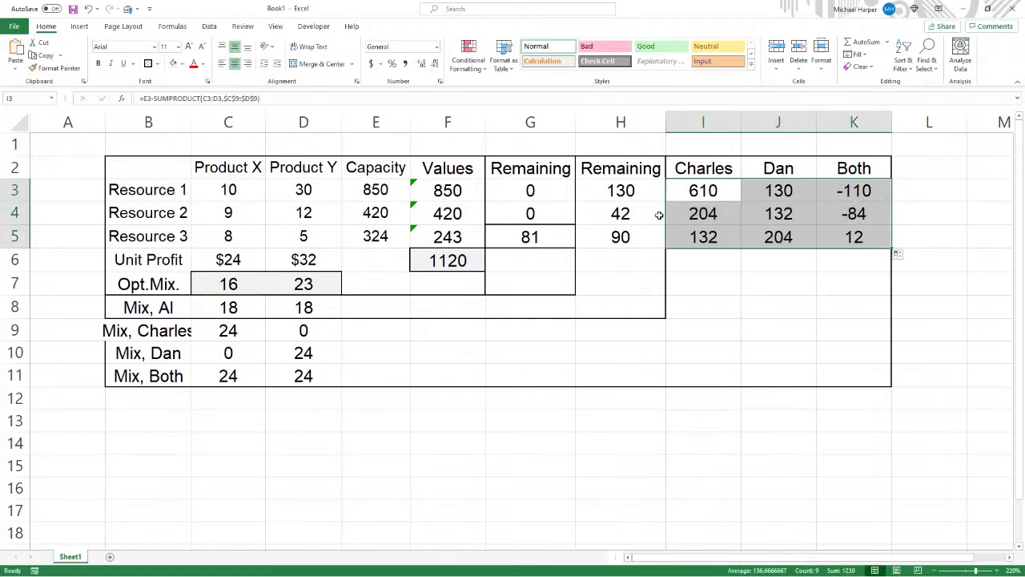
Examine the remaining capacities in I3:K5 against the mixes in rows 9 to 11 to judge each request's feasibility, alone and combined.
{"action": "left_click_drag", "start_coordinate": [712, 190], "coordinate": [772, 236]}
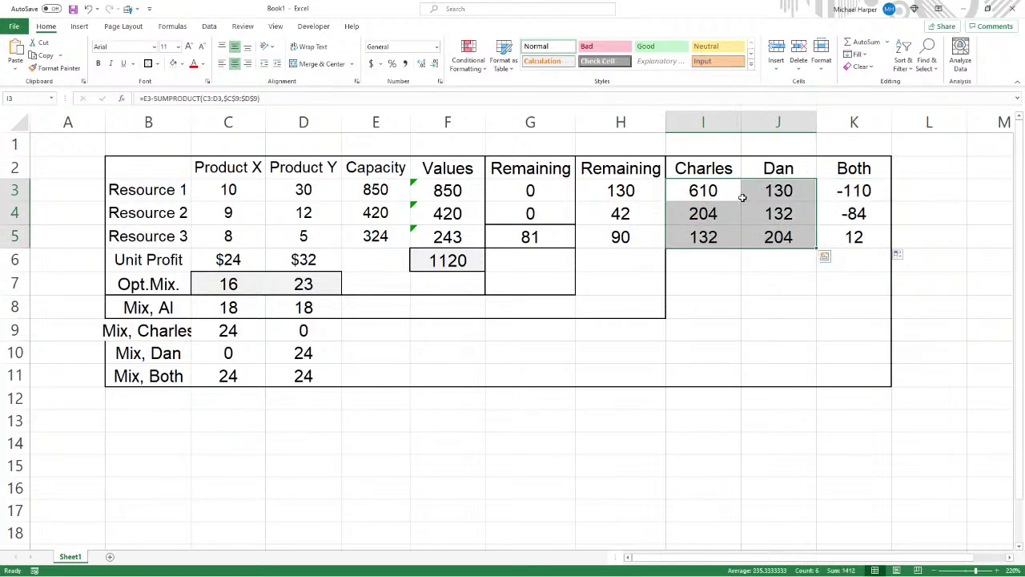
{"action": "left_click_drag", "start_coordinate": [857, 191], "coordinate": [862, 210]}
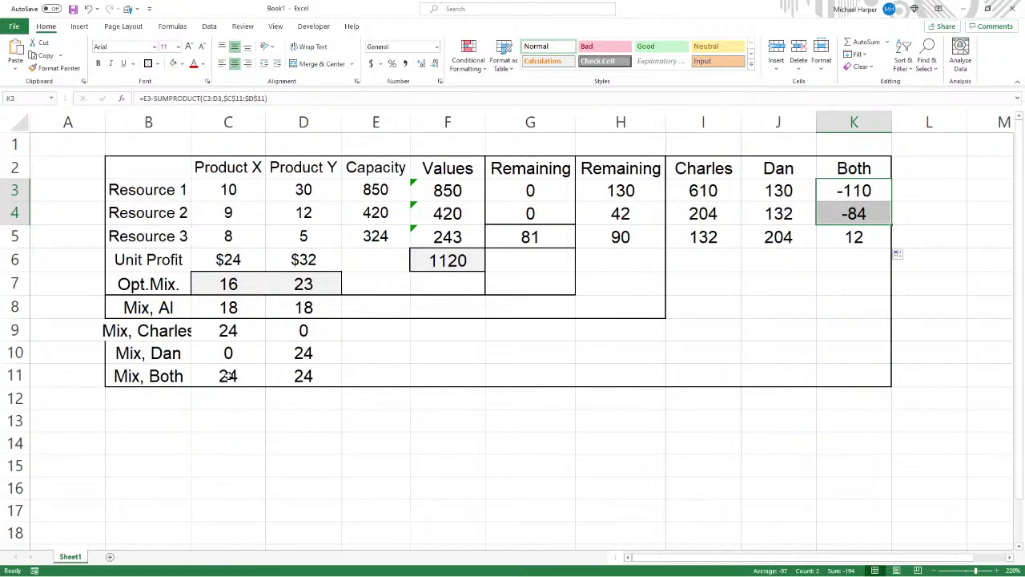
{"action": "left_click_drag", "start_coordinate": [229, 376], "coordinate": [836, 366]}
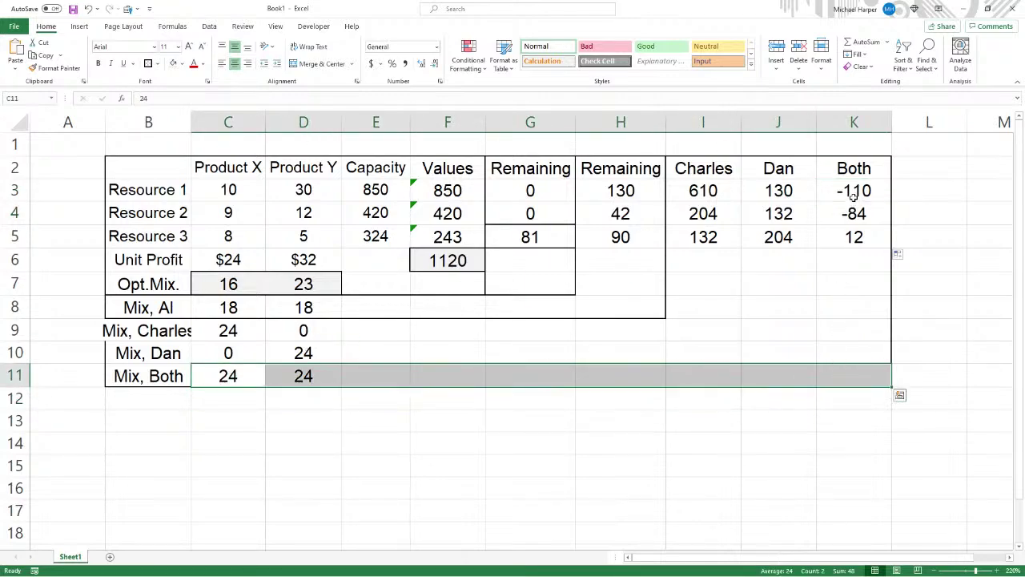
{"action": "left_click_drag", "start_coordinate": [854, 196], "coordinate": [873, 251]}
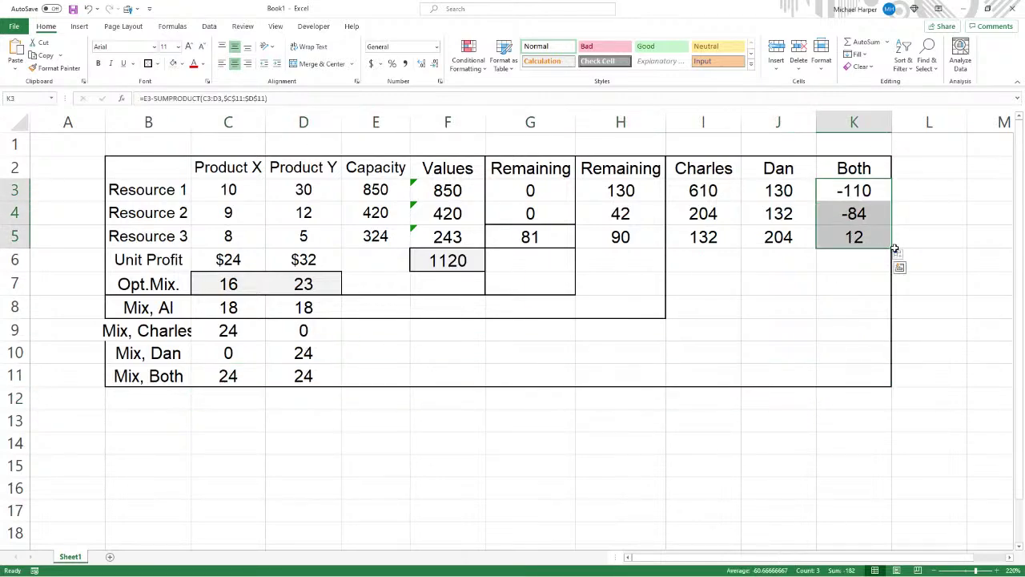
{"action": "left_click", "coordinate": [859, 193]}
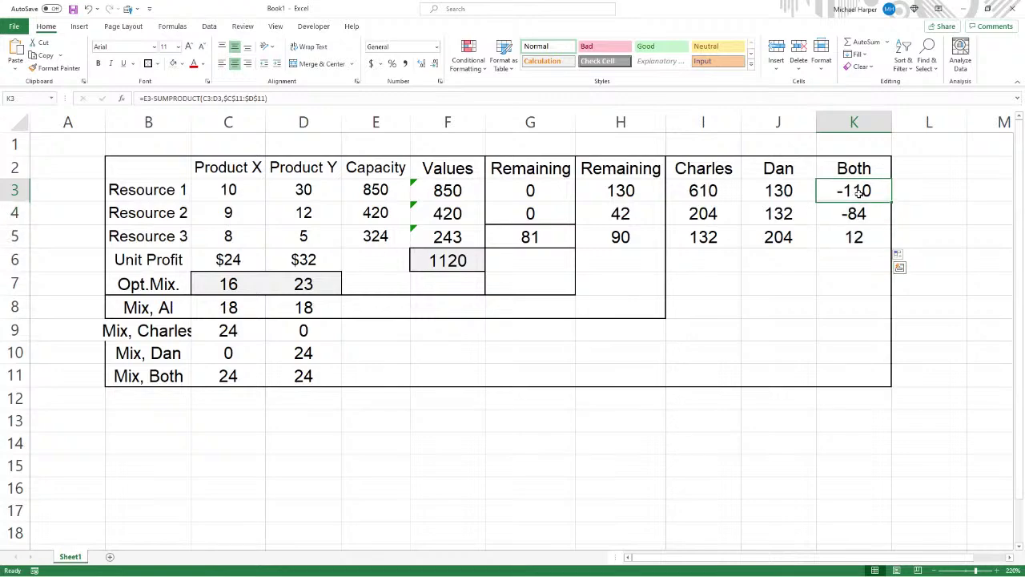
{"action": "left_click", "coordinate": [858, 214]}
{"action": "left_click", "coordinate": [859, 240]}
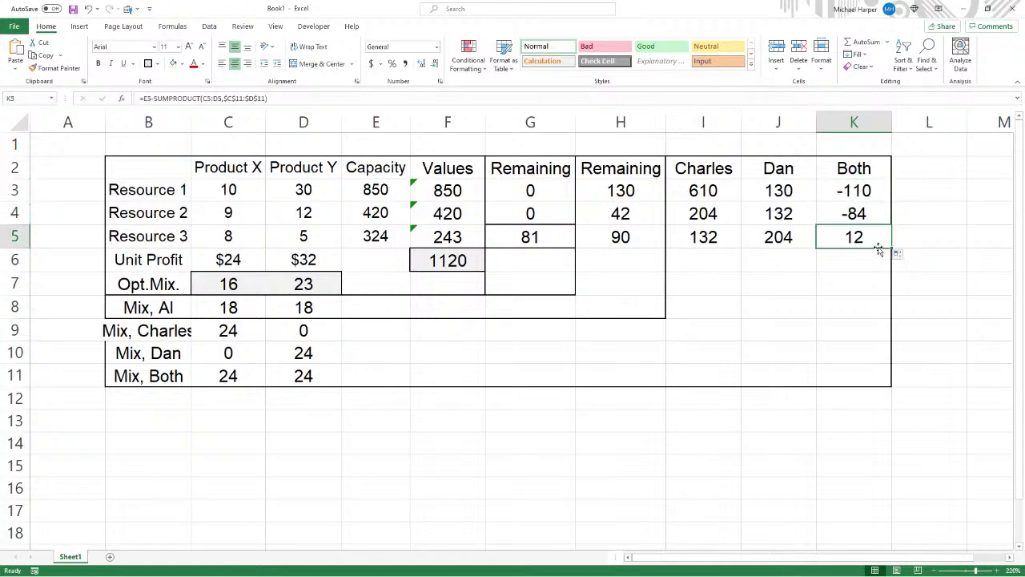
{"action": "left_click", "coordinate": [855, 172]}
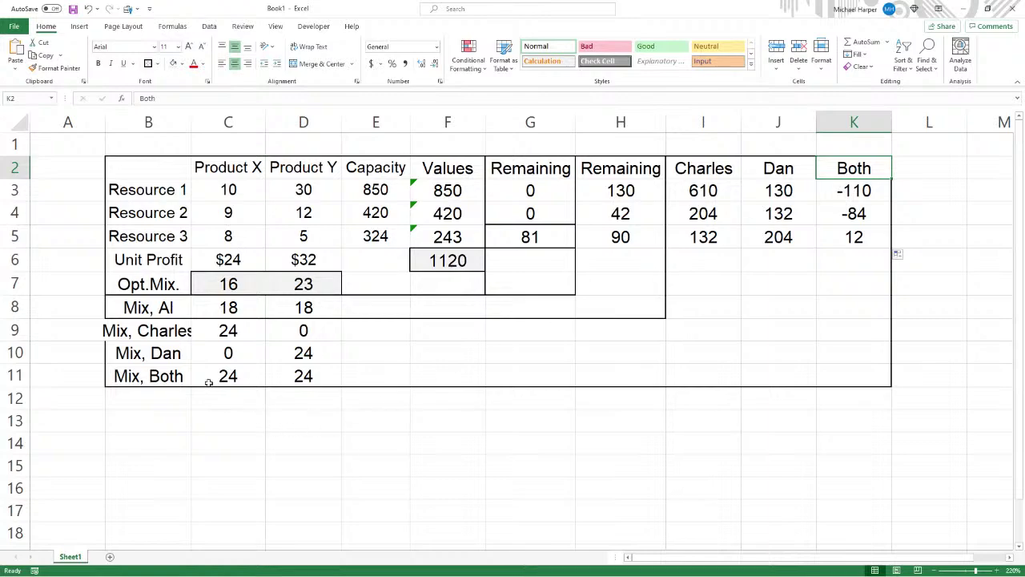
{"action": "left_click_drag", "start_coordinate": [177, 378], "coordinate": [312, 377]}
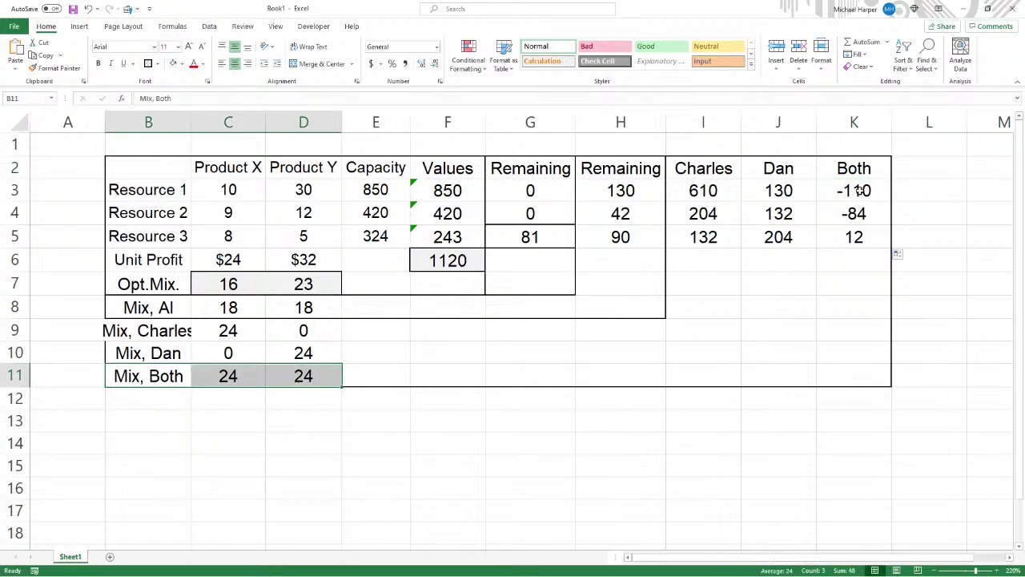
{"action": "left_click_drag", "start_coordinate": [859, 190], "coordinate": [855, 215]}
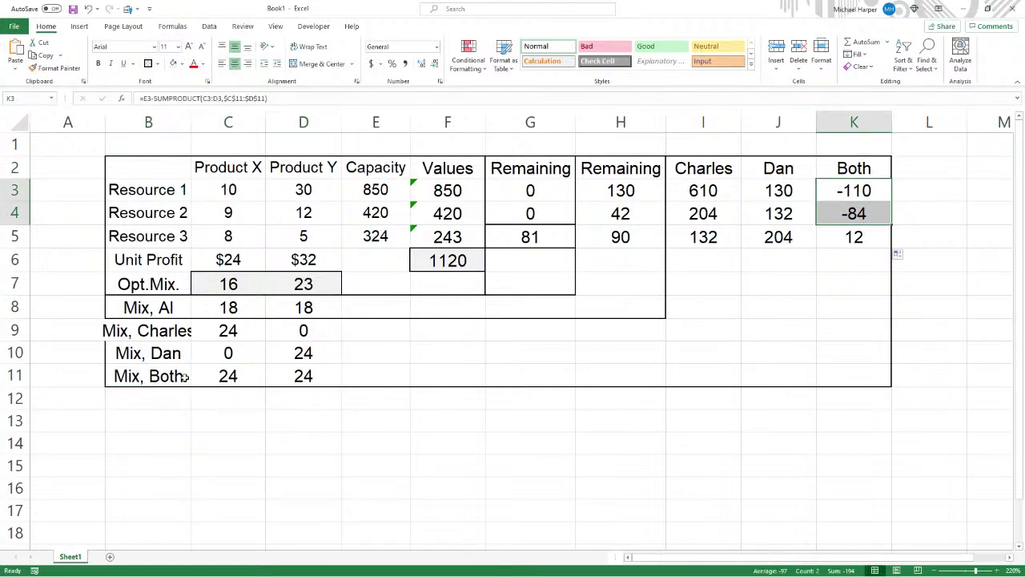
{"action": "left_click_drag", "start_coordinate": [183, 379], "coordinate": [870, 377]}
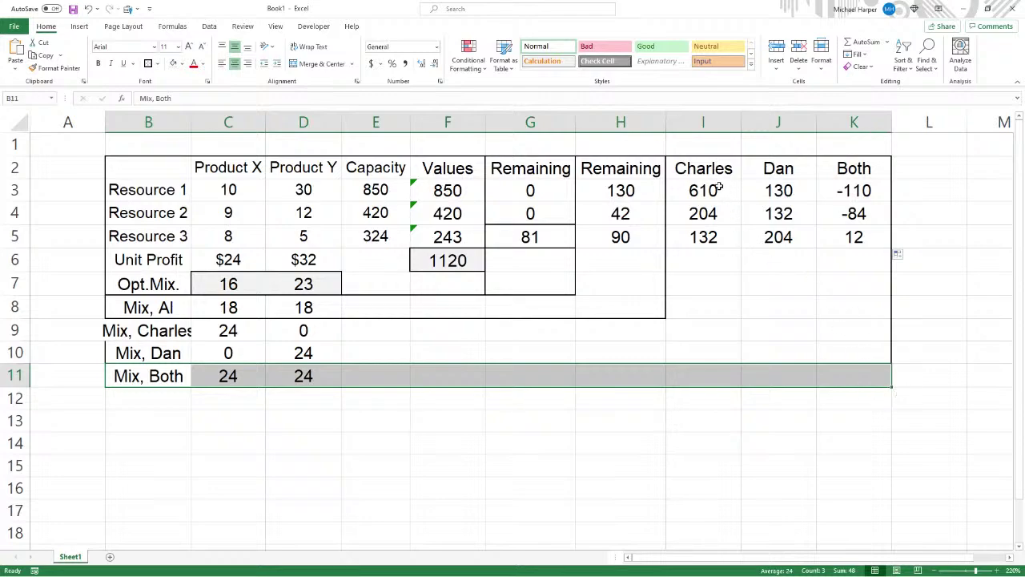
{"action": "left_click_drag", "start_coordinate": [703, 162], "coordinate": [845, 246]}
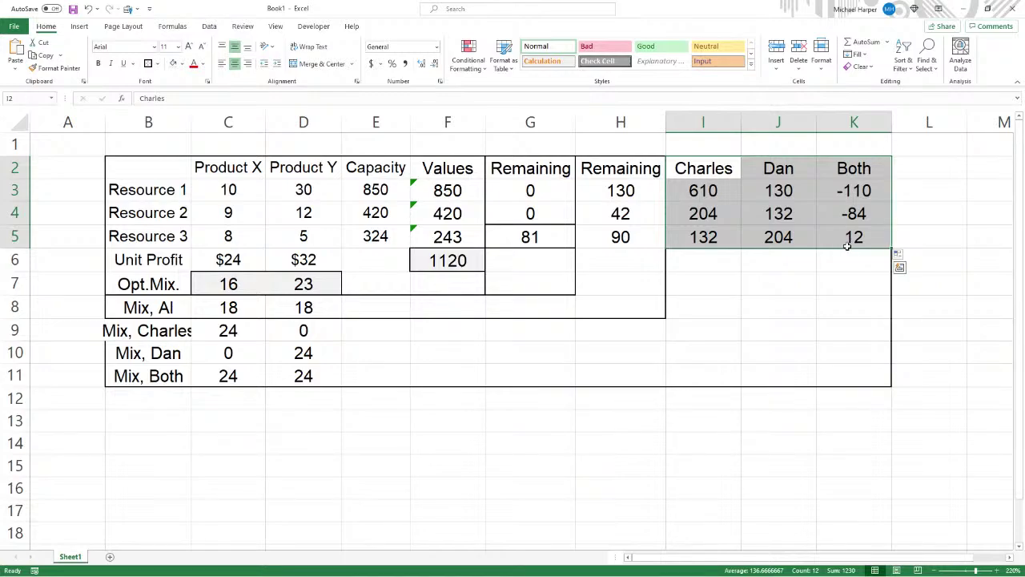
Switch to the homework document in Word and read Question 5 about requiring two of product X for every product Y.
{"action": "key", "text": "alt+Tab"}
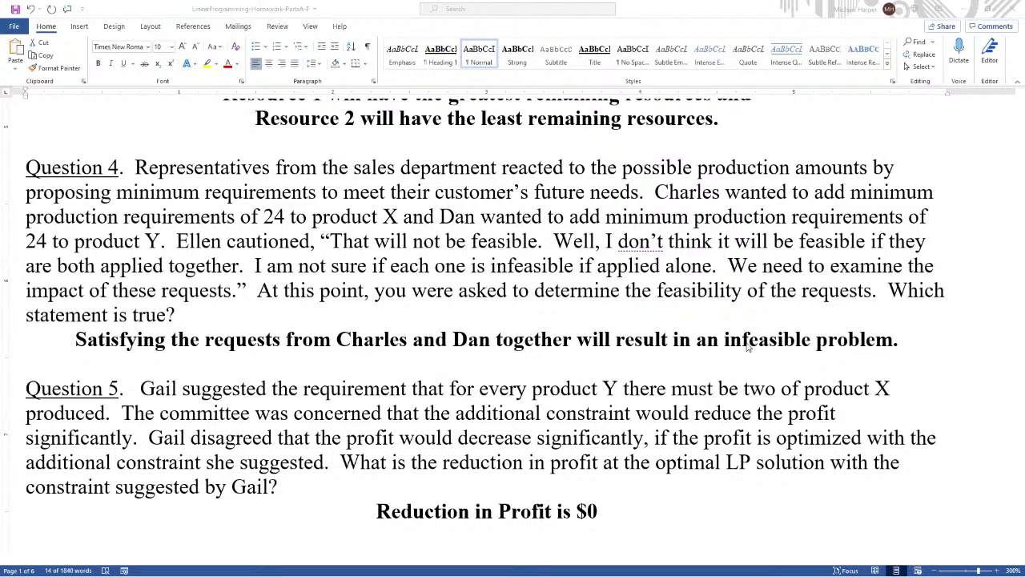
{"action": "scroll", "coordinate": [780, 334], "scroll_direction": "down", "scroll_amount": 2}
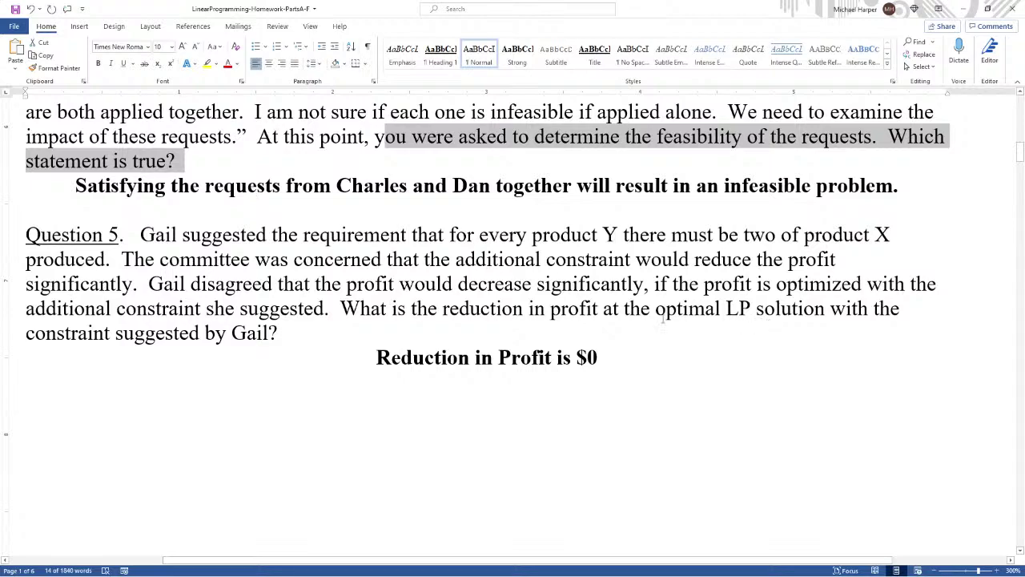
{"action": "left_click", "coordinate": [183, 236]}
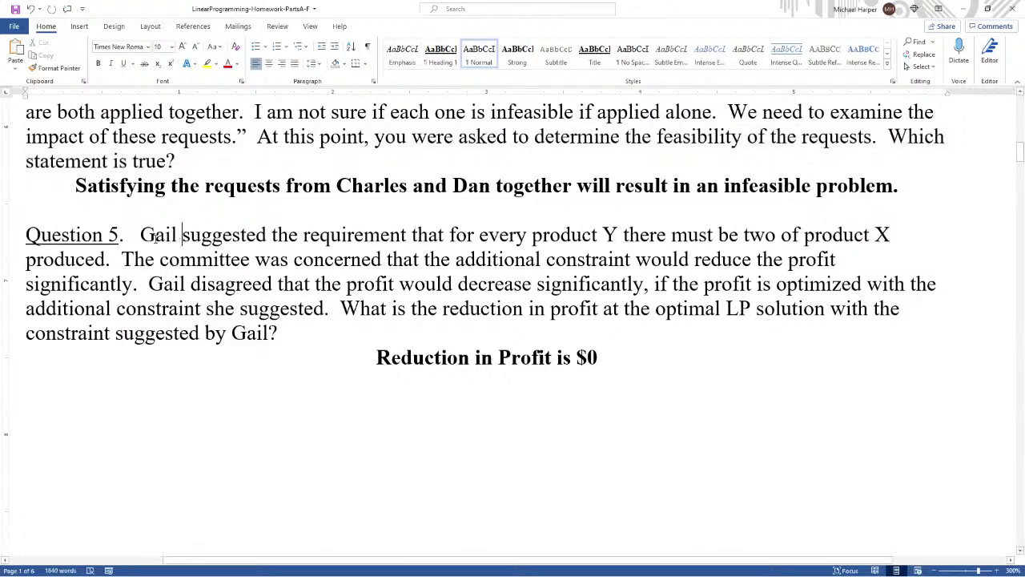
Read Question 5's requirement of two product X per product Y and what it asks about the reduction in profit.
{"action": "left_click_drag", "start_coordinate": [142, 234], "coordinate": [750, 233]}
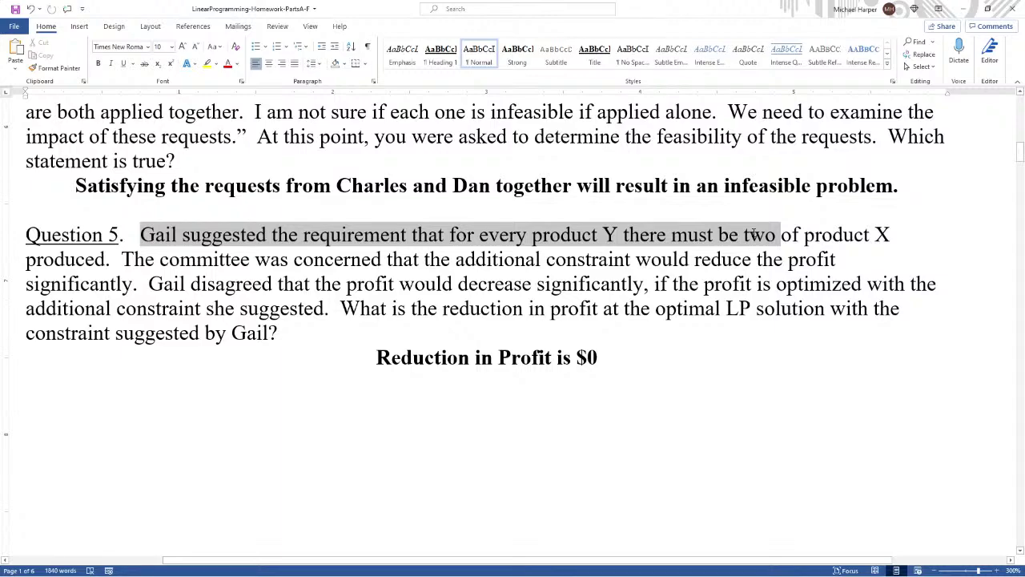
{"action": "left_click_drag", "start_coordinate": [753, 232], "coordinate": [126, 255]}
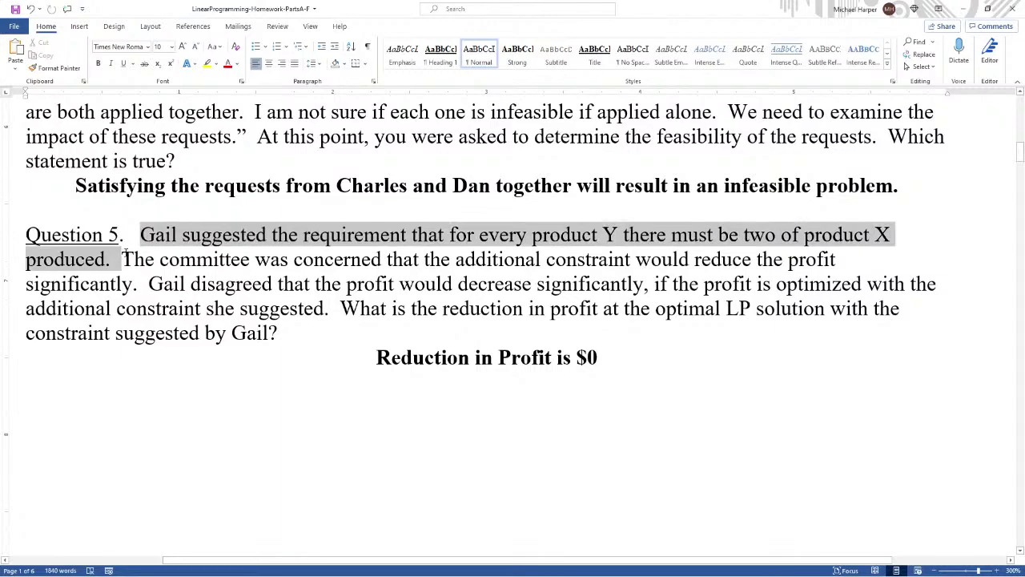
{"action": "left_click", "coordinate": [254, 264]}
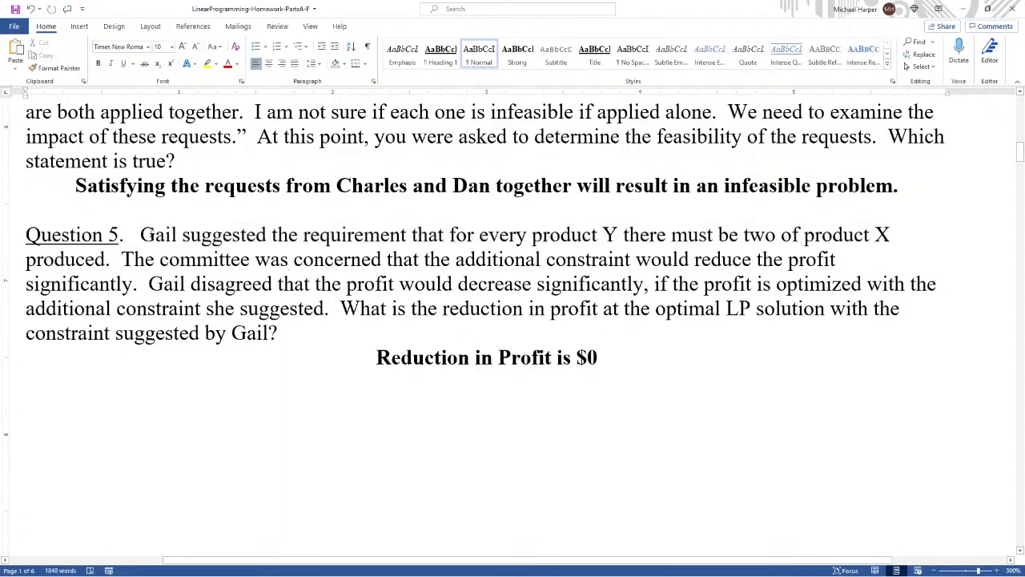
{"action": "left_click_drag", "start_coordinate": [140, 234], "coordinate": [122, 254]}
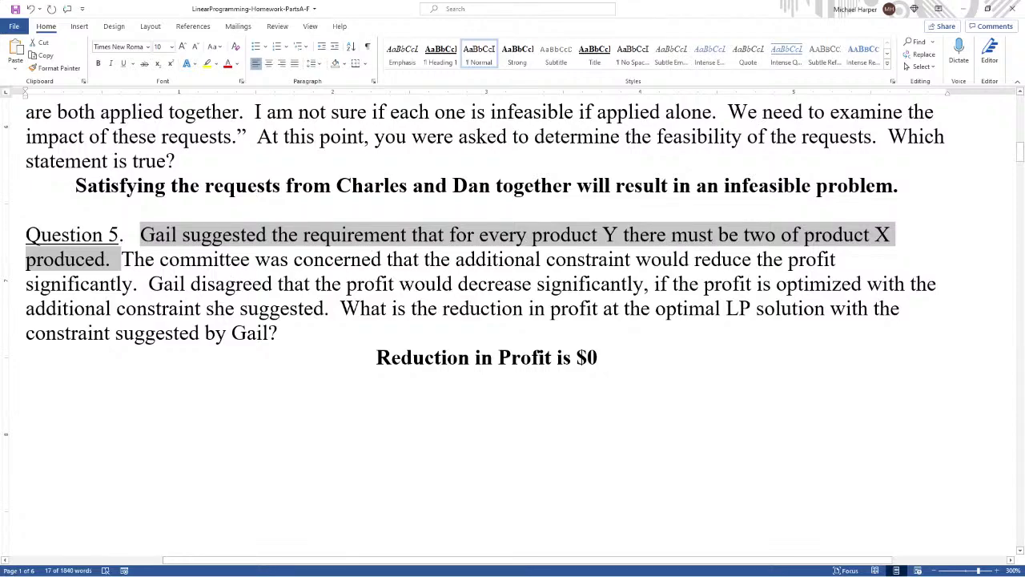
{"action": "left_click_drag", "start_coordinate": [122, 260], "coordinate": [817, 330]}
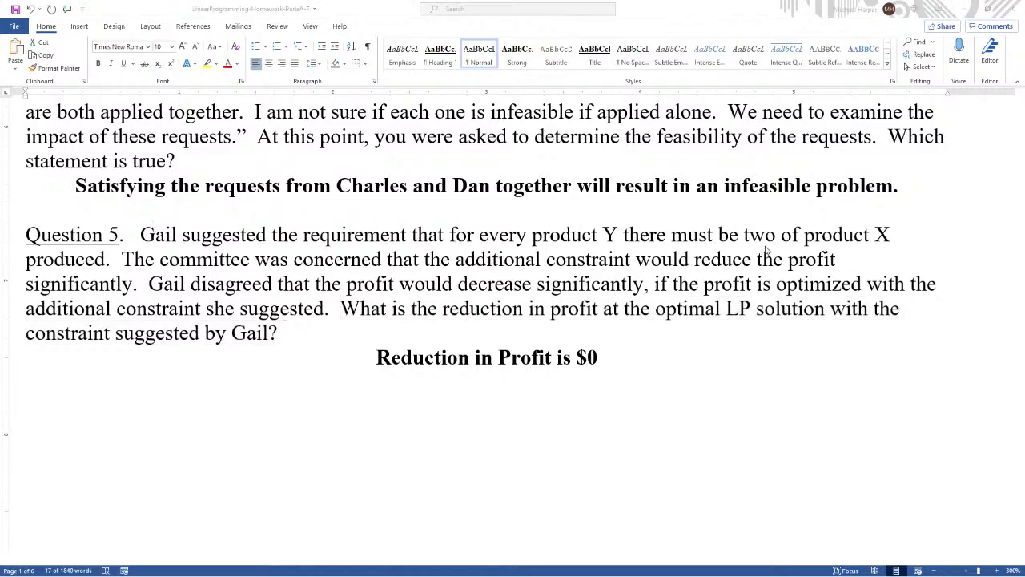
Switch to the Excel workbook and label the new constraint's columns X in C12 and Y in D12.
{"action": "key", "text": "alt+Tab"}
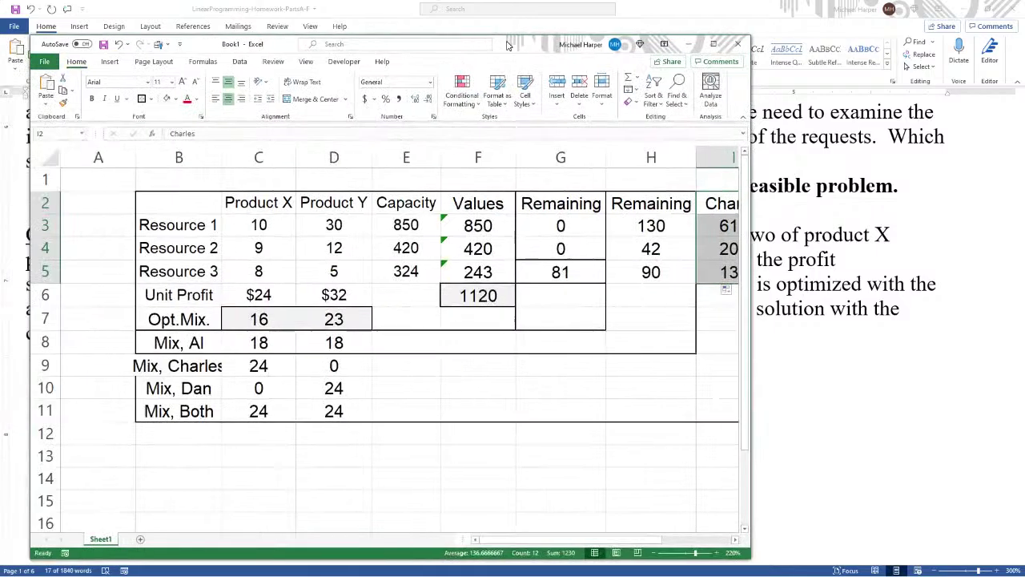
{"action": "key", "text": "super+Up"}
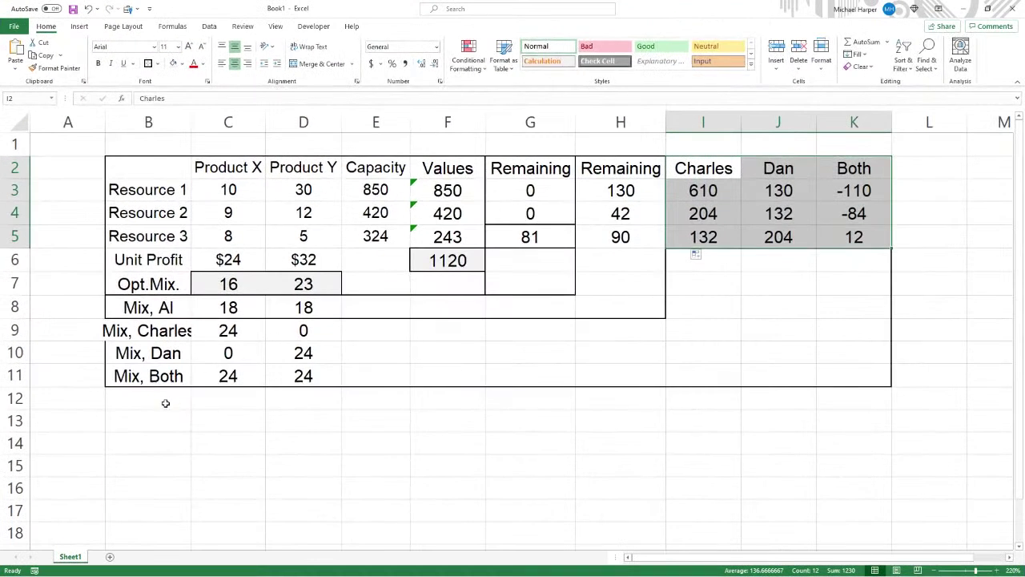
{"action": "left_click", "coordinate": [232, 401]}
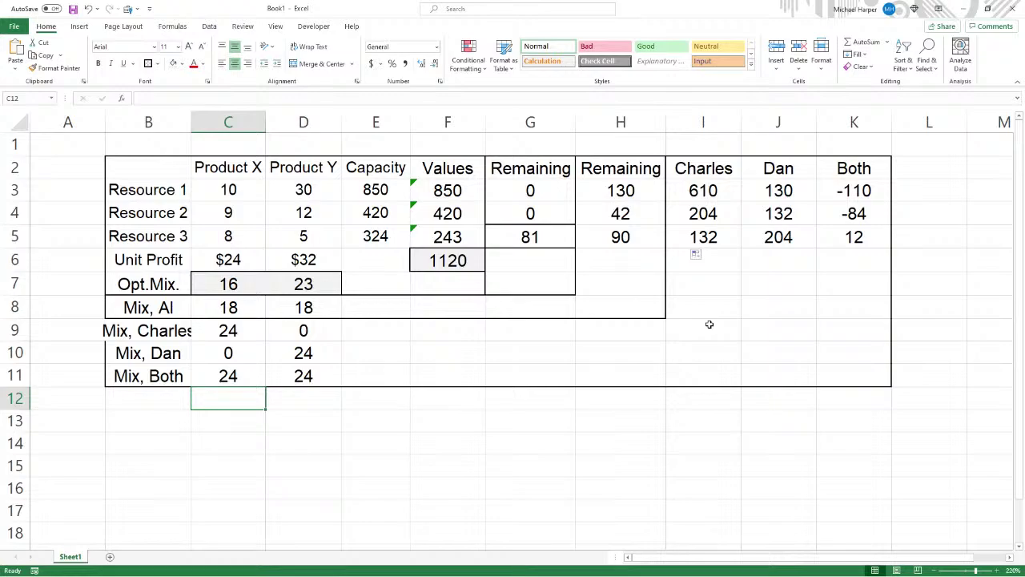
{"action": "key", "text": "Right"}
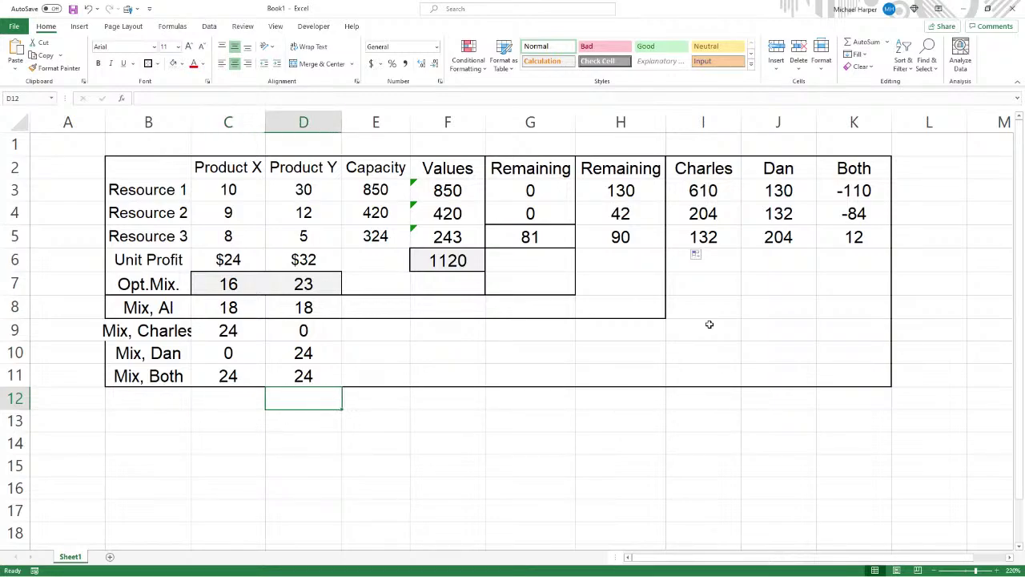
{"action": "key", "text": "Left"}
{"action": "type", "text": "X"}
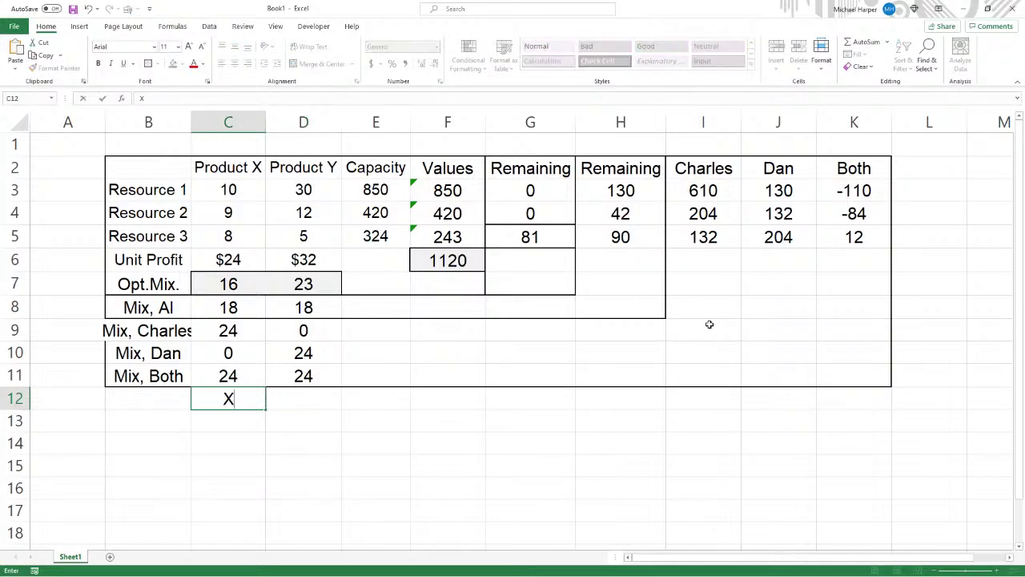
{"action": "key", "text": "Right"}
{"action": "type", "text": "y"}
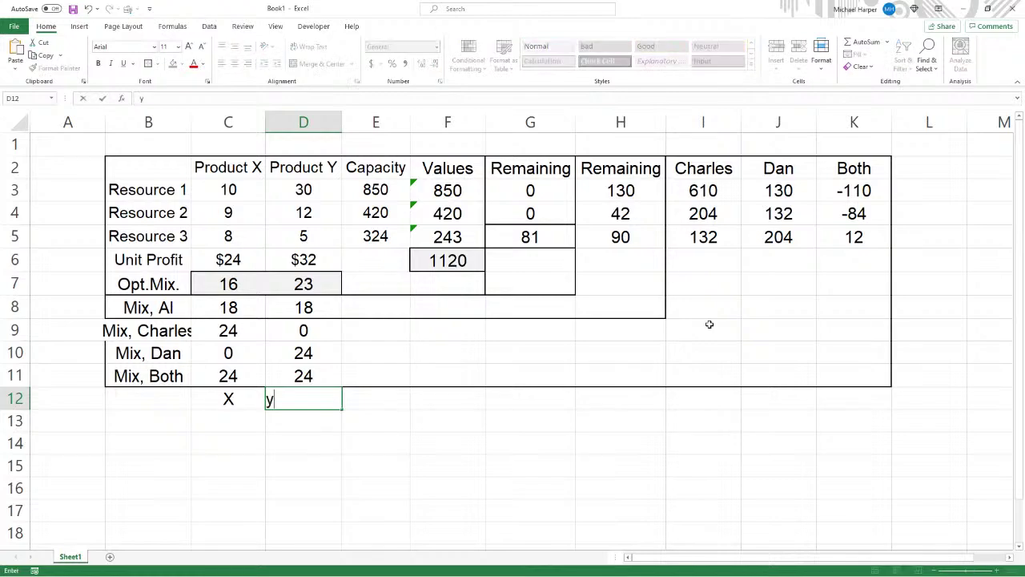
{"action": "key", "text": "BackSpace"}
{"action": "type", "text": "Y"}
{"action": "key", "text": "Return"}
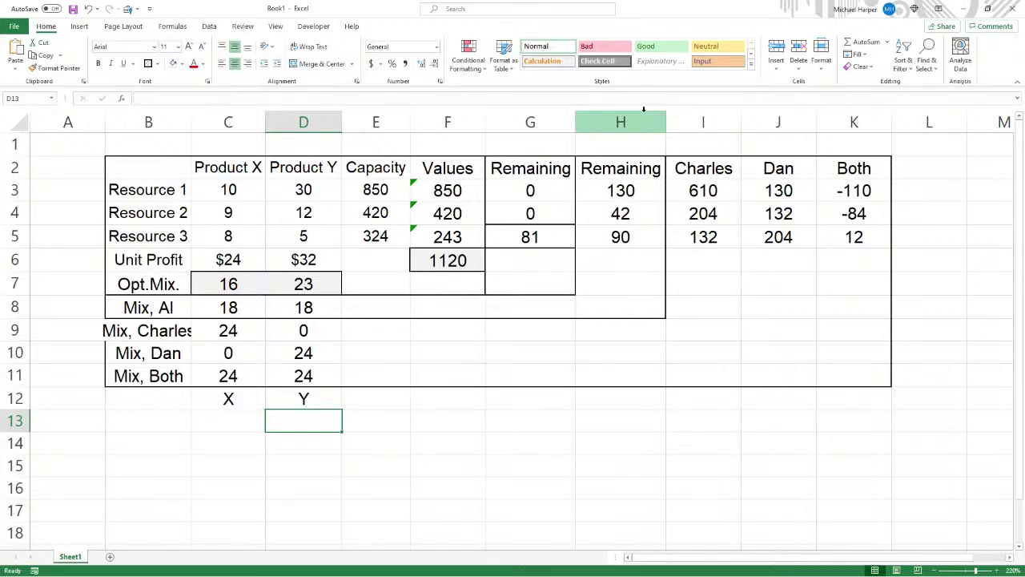
Check the requirement in the homework document behind the workbook, and enter the ratio as 2 in C13 and 1 in D13.
{"action": "double_click", "coordinate": [654, 10]}
{"action": "left_click_drag", "start_coordinate": [654, 30], "coordinate": [447, 52]}
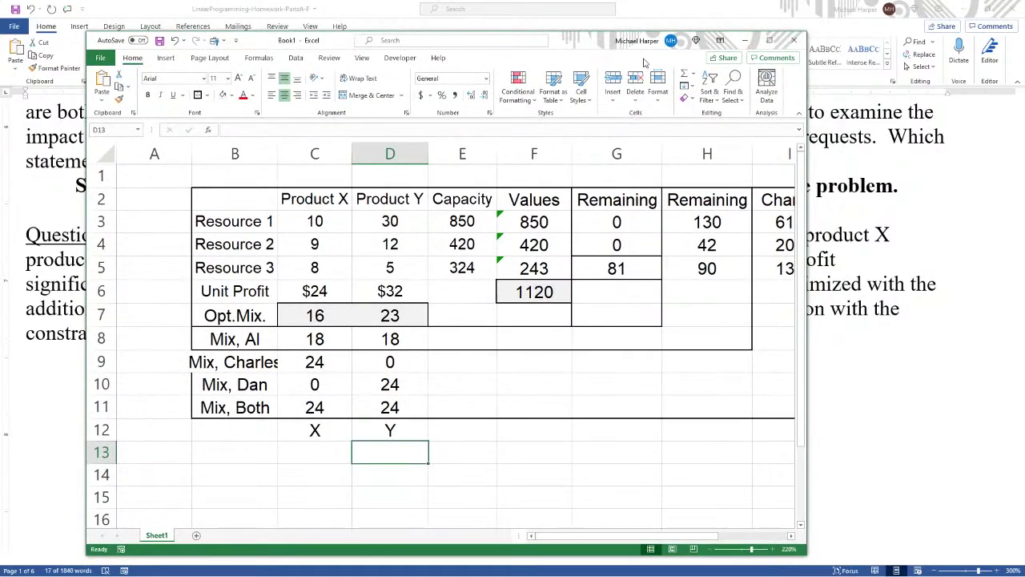
{"action": "left_click", "coordinate": [769, 40]}
{"action": "type", "text": "1"}
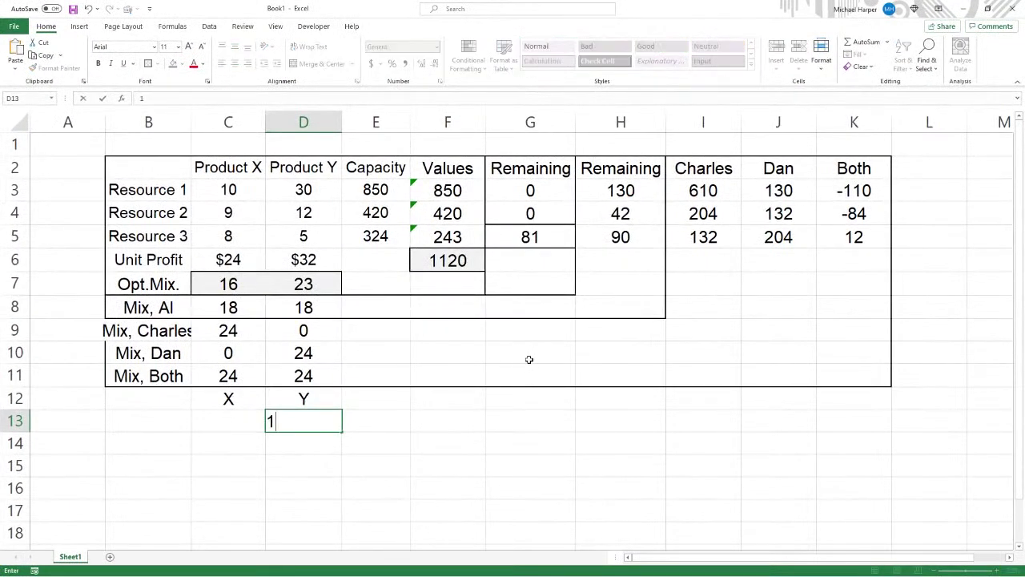
{"action": "key", "text": "Left"}
{"action": "type", "text": "2"}
{"action": "key", "text": "Return"}
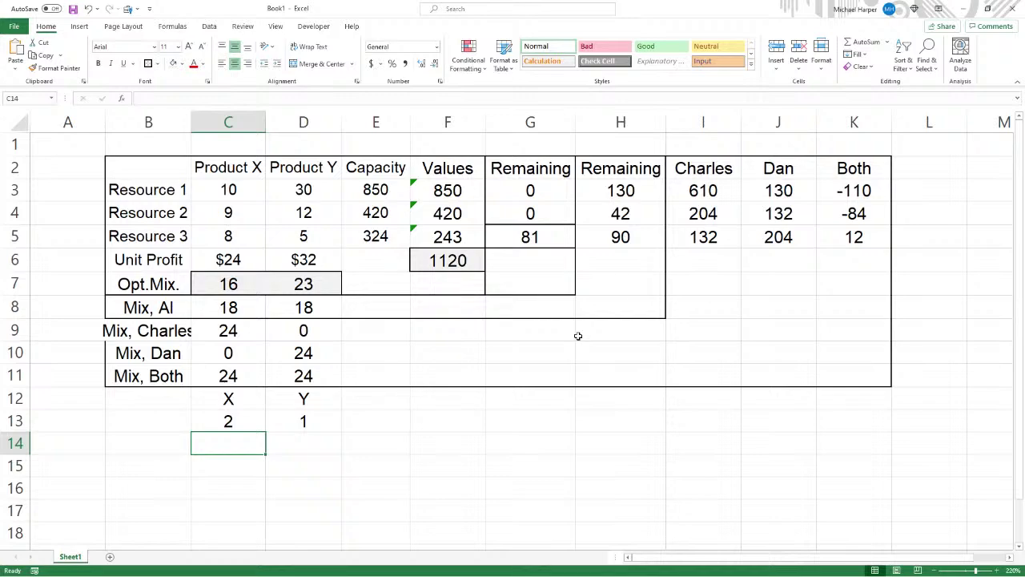
Write the product ratio as the equation X=2Y in E12.
{"action": "key", "text": "Right"}
{"action": "key", "text": "Right"}
{"action": "key", "text": "Up"}
{"action": "key", "text": "Up"}
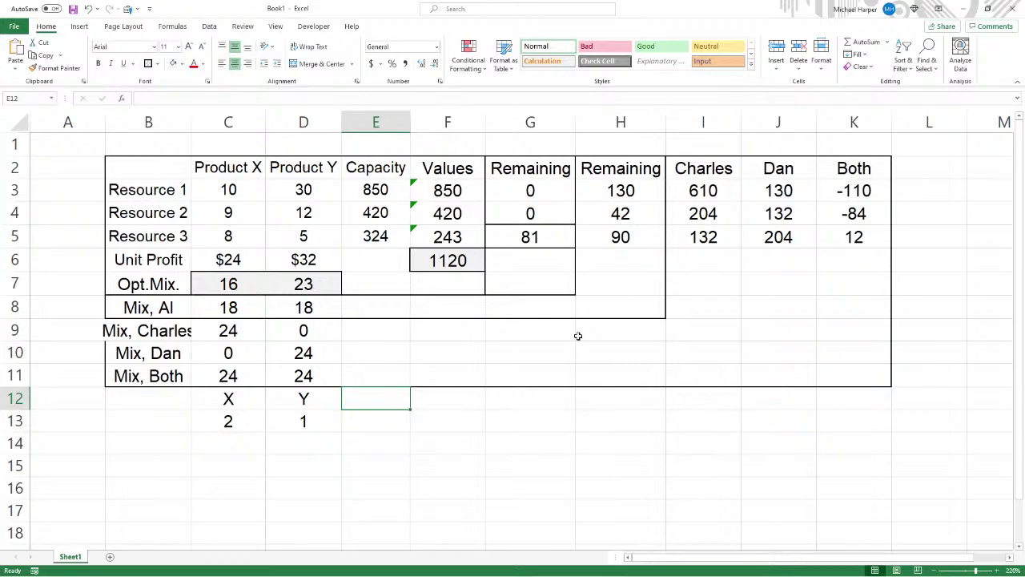
{"action": "type", "text": "X"}
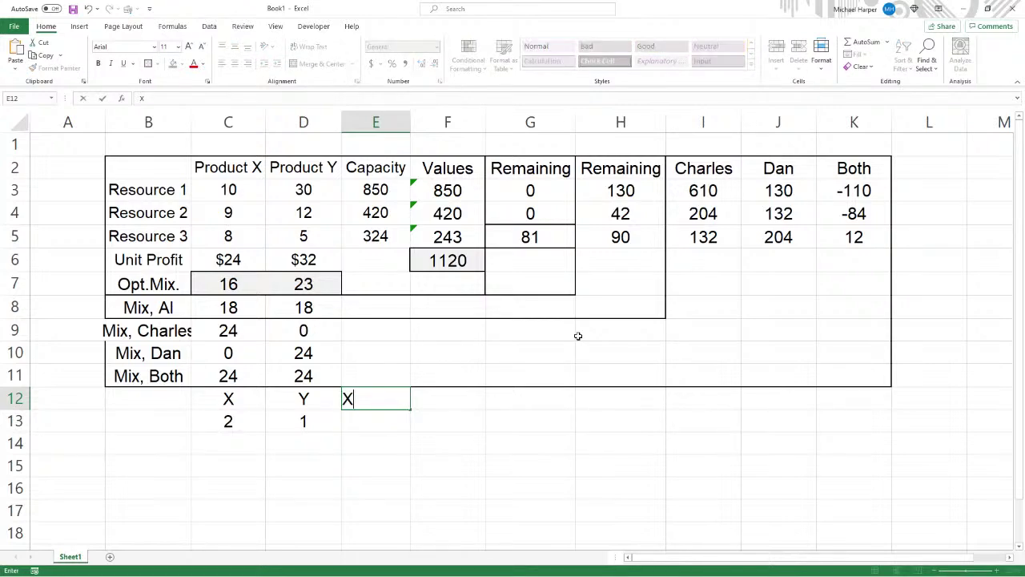
{"action": "type", "text": "=2Y"}
{"action": "key", "text": "Return"}
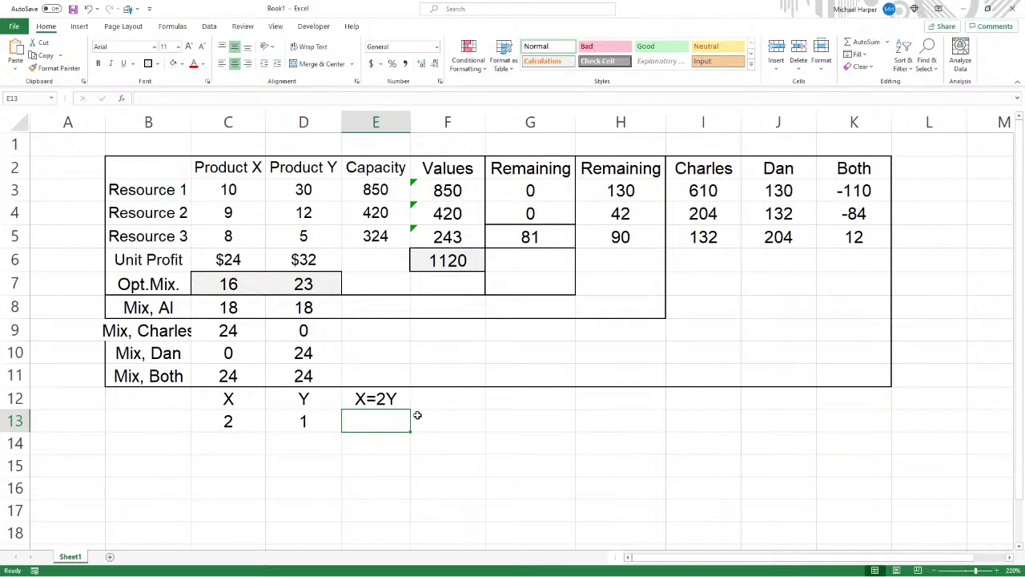
Write the constraint in standard form as X-2Y=0 in E13.
{"action": "type", "text": "X"}
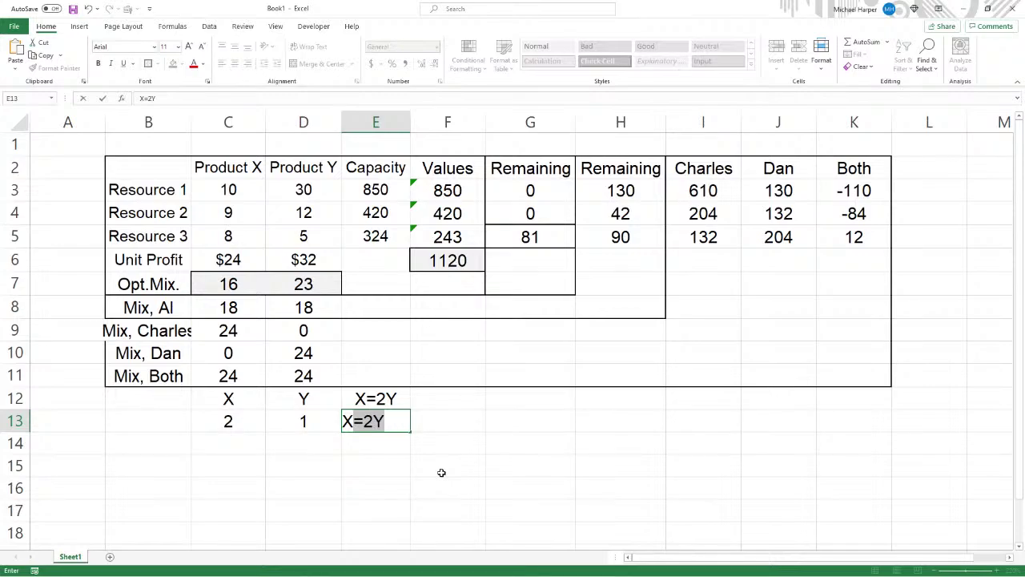
{"action": "type", "text": "-2Y"}
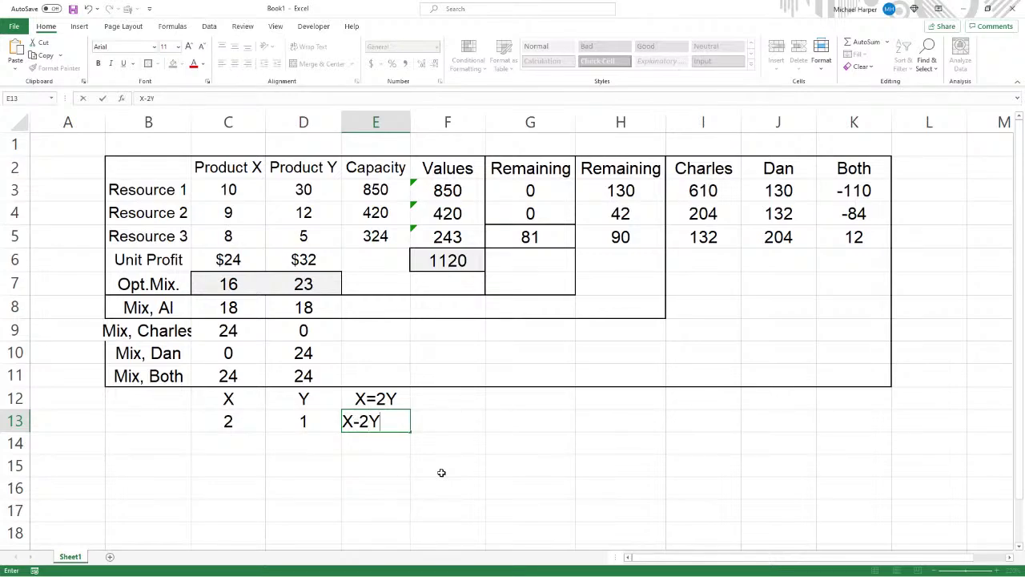
{"action": "type", "text": "=0"}
{"action": "key", "text": "Return"}
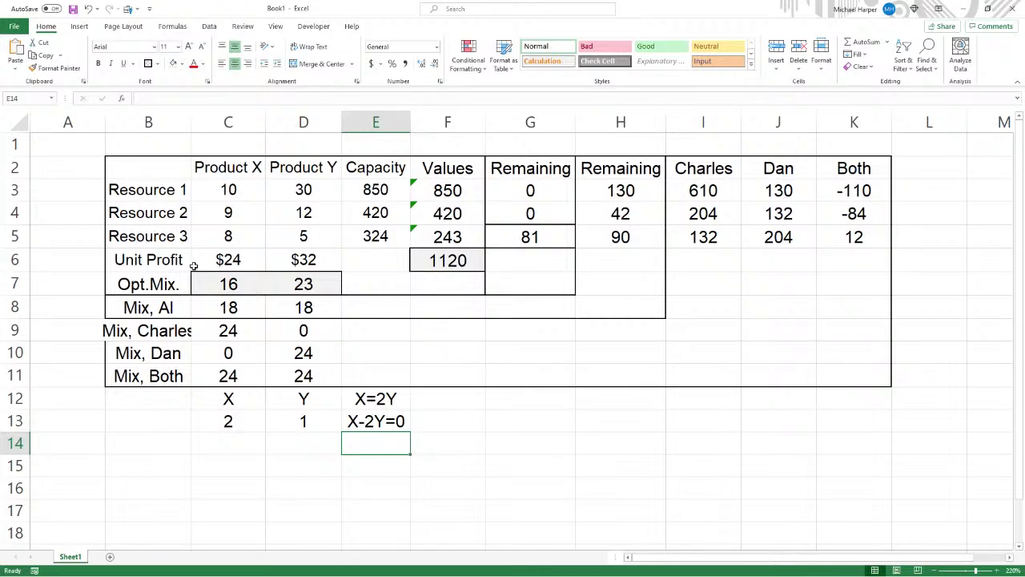
Enter the constraint's coefficients 1 in C14 and -2 in D14, with the right-hand side 0 in E14.
{"action": "left_click", "coordinate": [223, 445]}
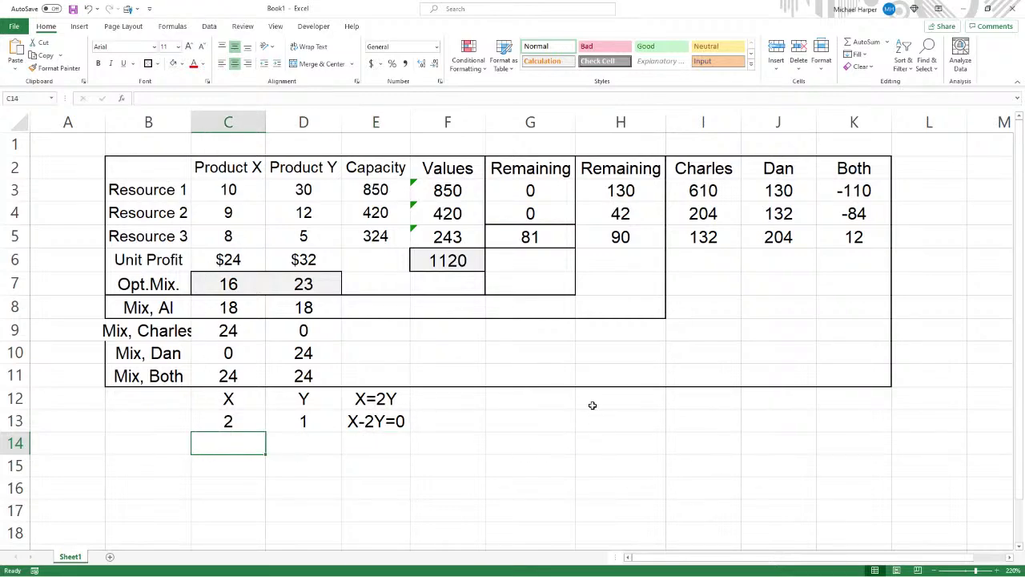
{"action": "type", "text": "1"}
{"action": "key", "text": "Tab"}
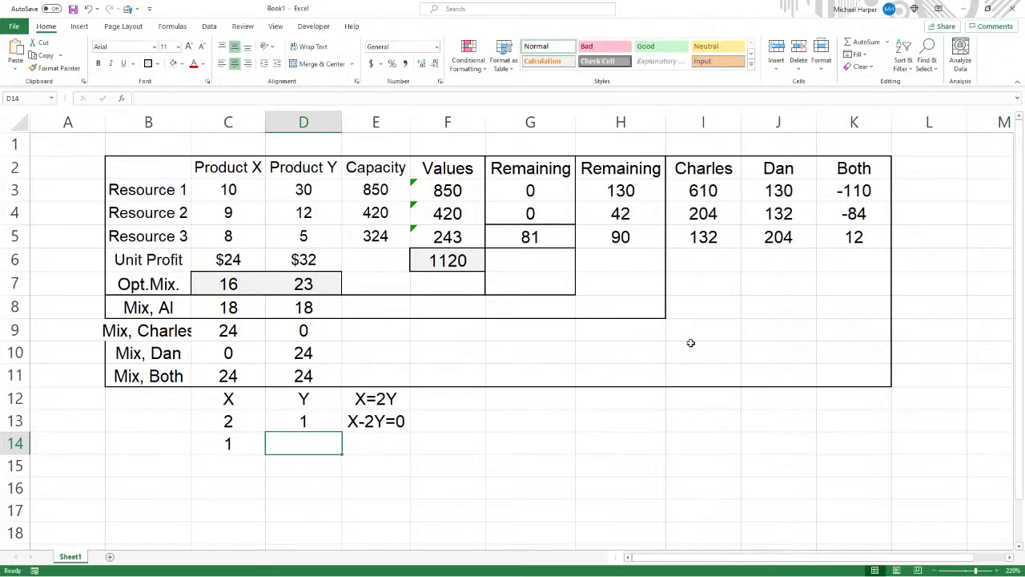
{"action": "type", "text": "-2"}
{"action": "key", "text": "Tab"}
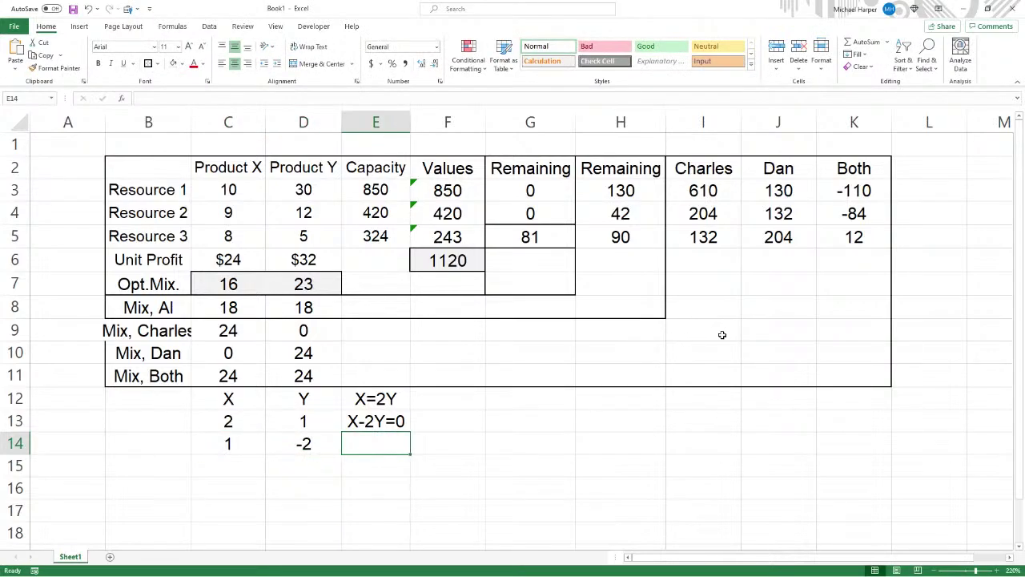
{"action": "type", "text": "0"}
{"action": "key", "text": "Tab"}
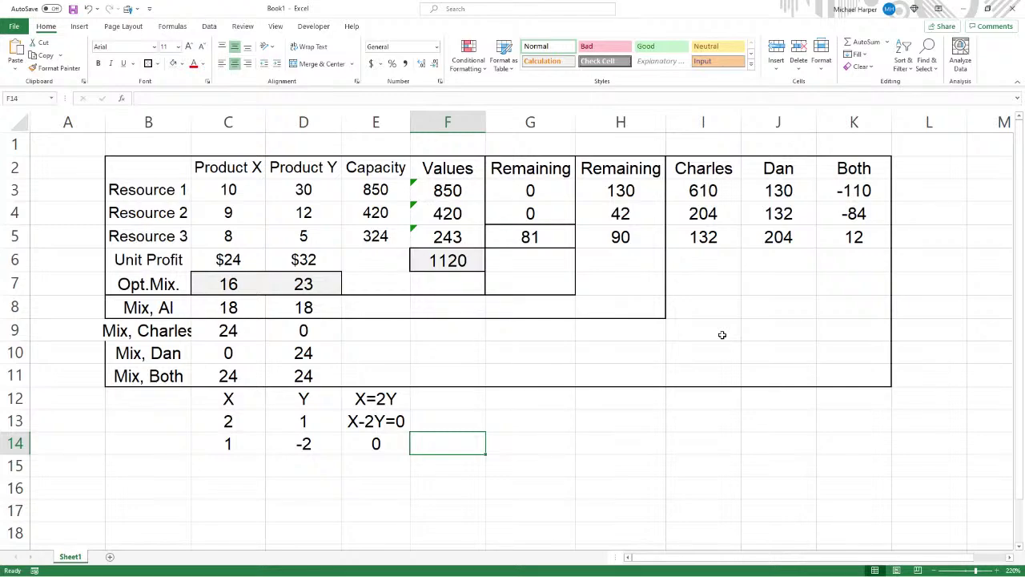
Enter =SUMPRODUCT(C14:D14,$C$7:$D$7) in F14 to compute the new constraint's value from the optimal mix.
{"action": "type", "text": "=s"}
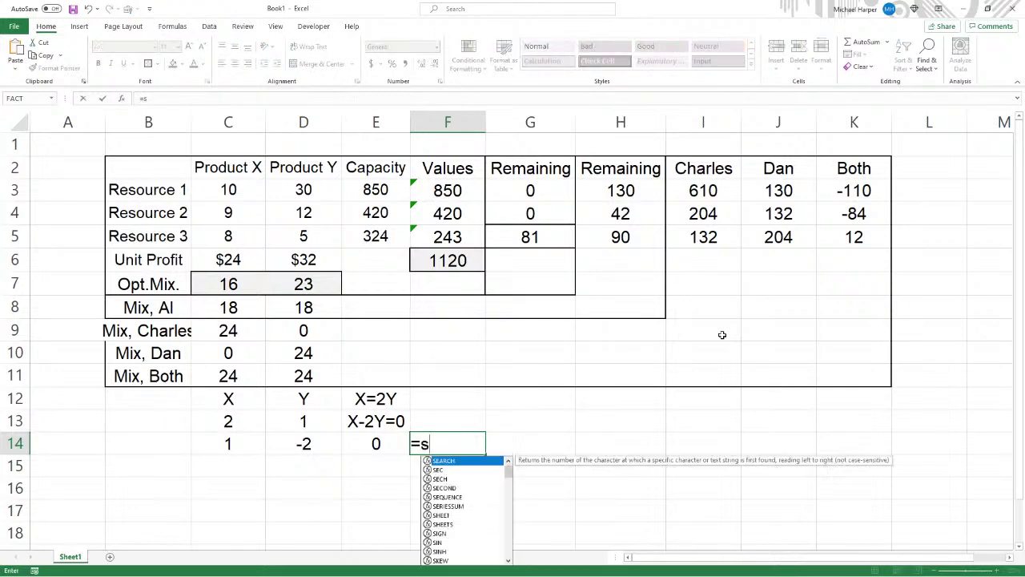
{"action": "type", "text": "umproduct("}
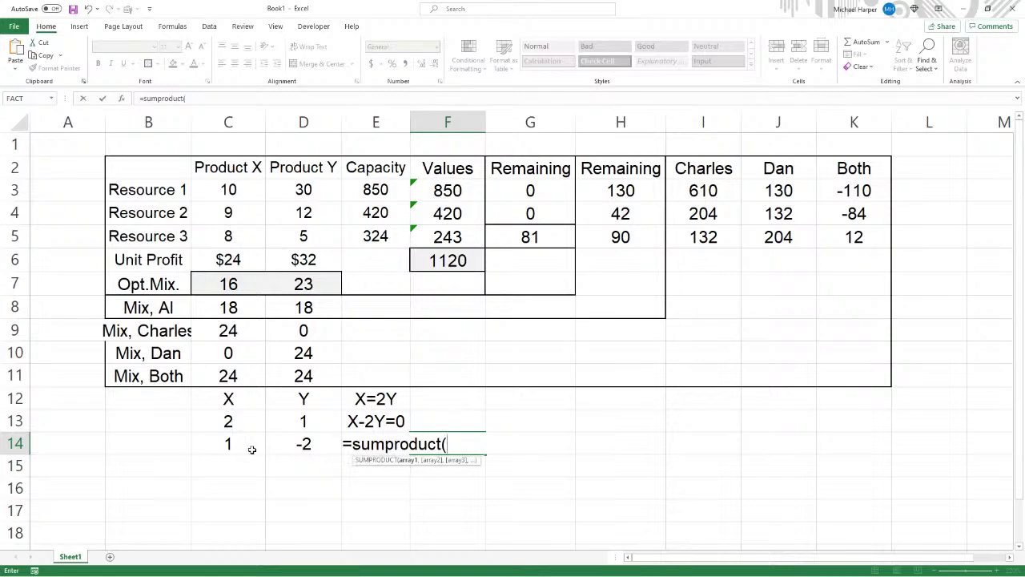
{"action": "left_click_drag", "start_coordinate": [229, 445], "coordinate": [284, 445]}
{"action": "type", "text": ","}
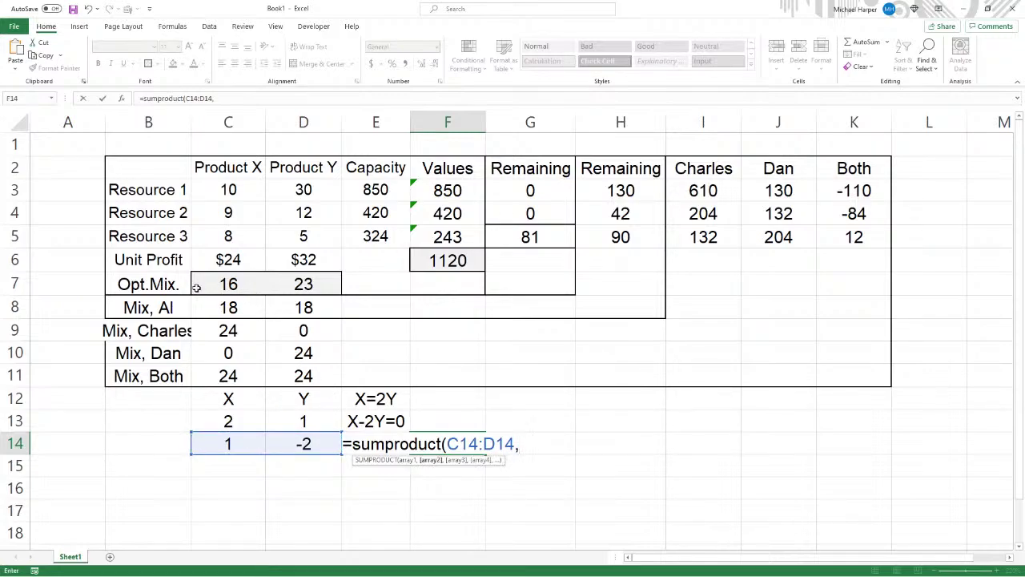
{"action": "left_click_drag", "start_coordinate": [228, 284], "coordinate": [289, 285]}
{"action": "key", "text": "F4"}
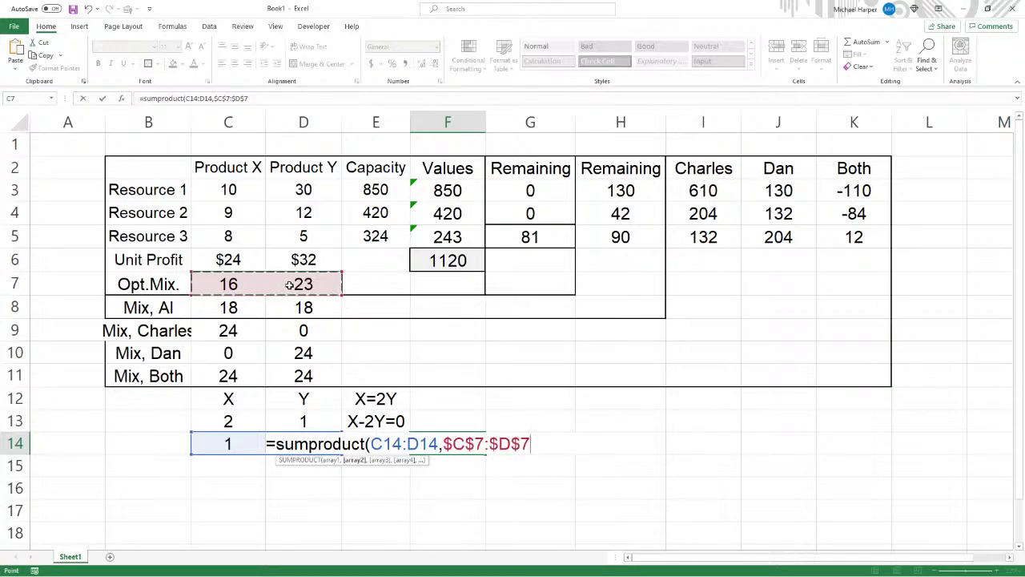
{"action": "type", "text": ")"}
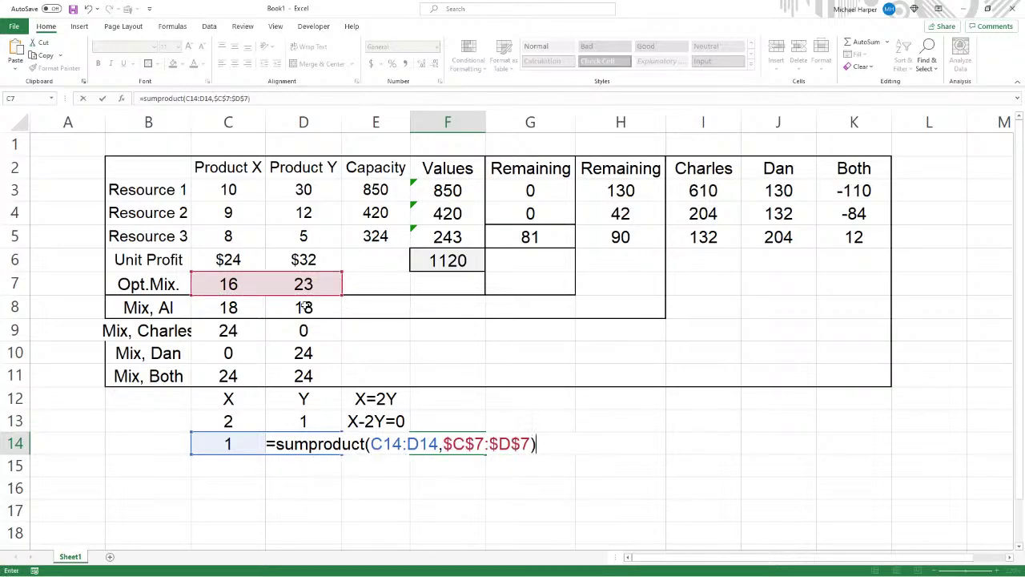
{"action": "key", "text": "Return"}
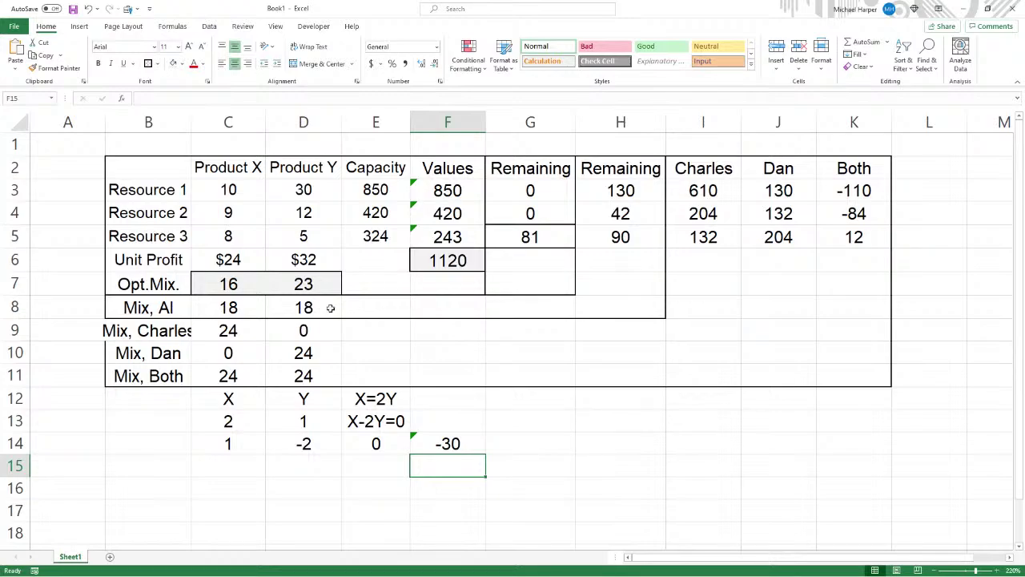
{"action": "left_click_drag", "start_coordinate": [445, 439], "coordinate": [399, 444]}
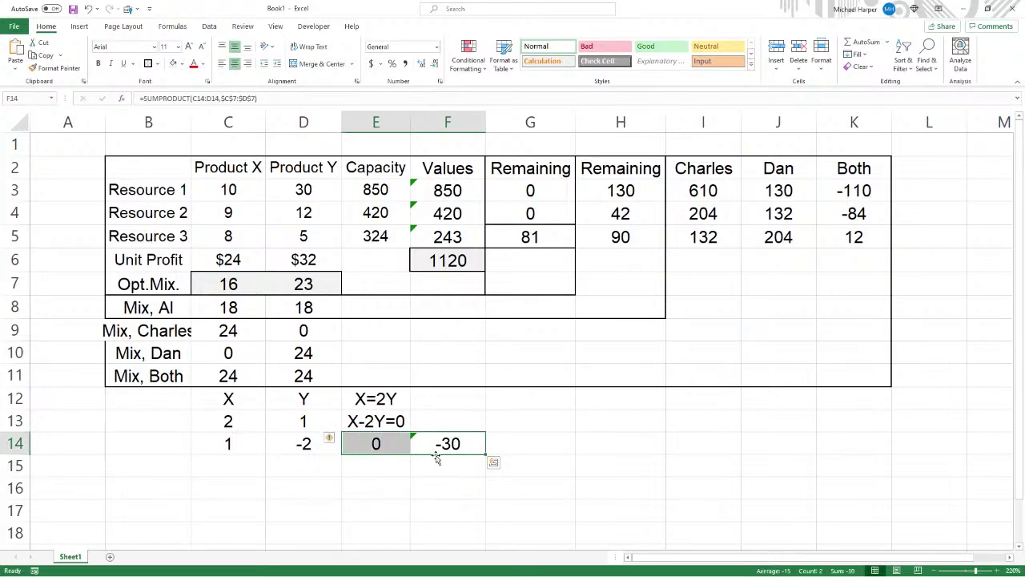
{"action": "left_click", "coordinate": [454, 471]}
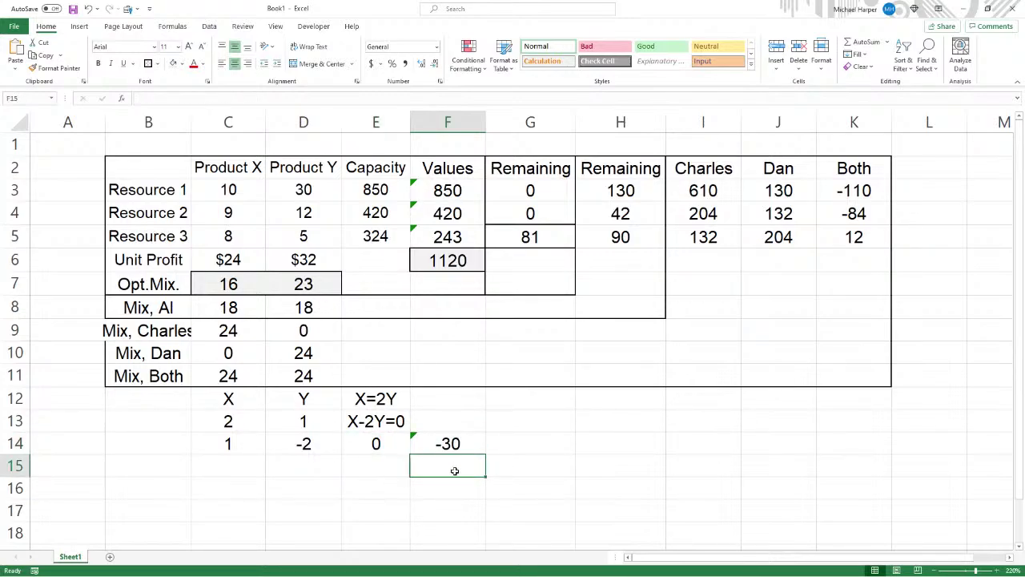
{"action": "left_click", "coordinate": [245, 466]}
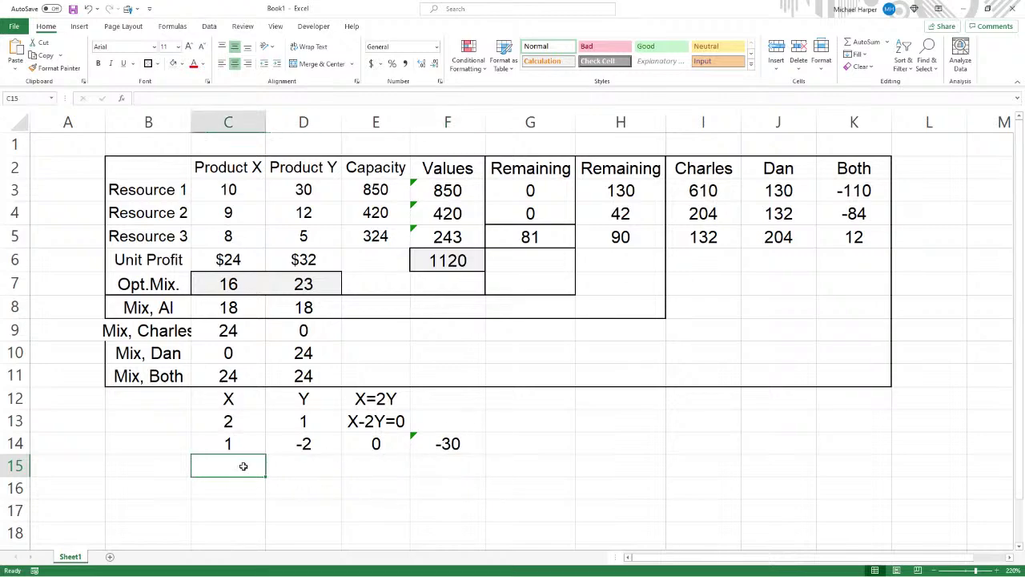
{"action": "left_click", "coordinate": [453, 467]}
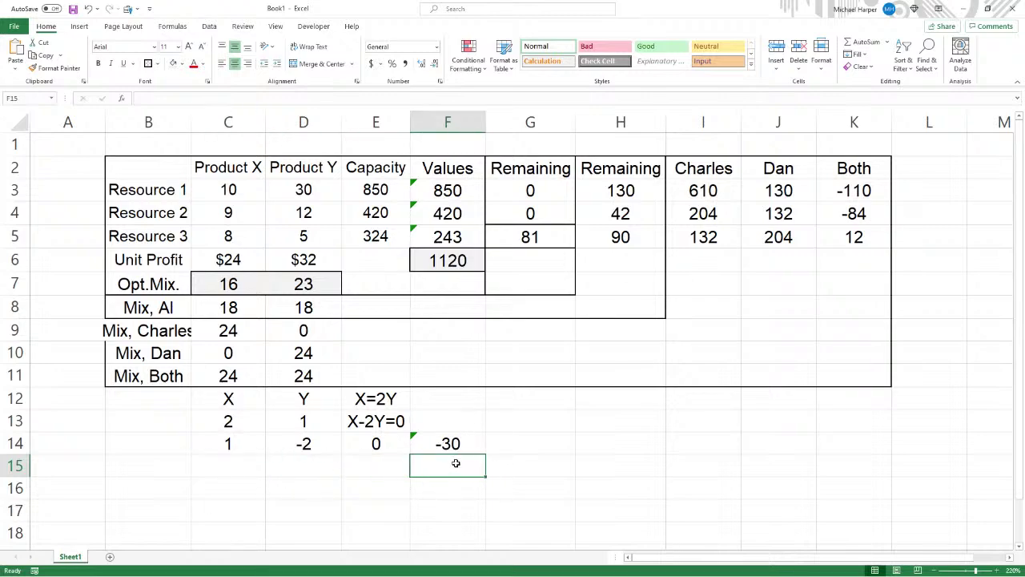
Copy the total profit from F6 into F15 as a value only, without its formula or formatting.
{"action": "left_click", "coordinate": [458, 262]}
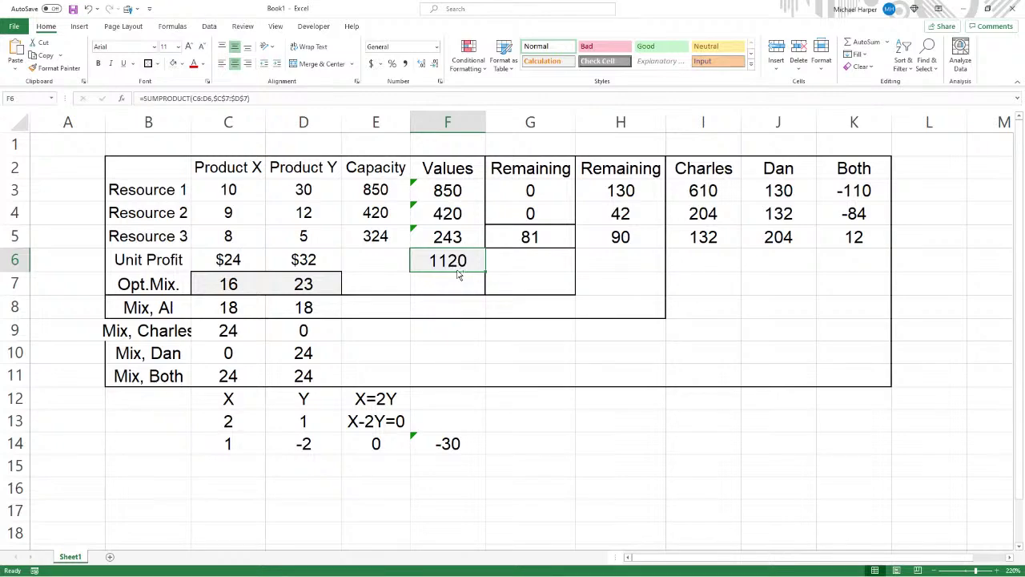
{"action": "key", "text": "ctrl+c"}
{"action": "left_click", "coordinate": [442, 466]}
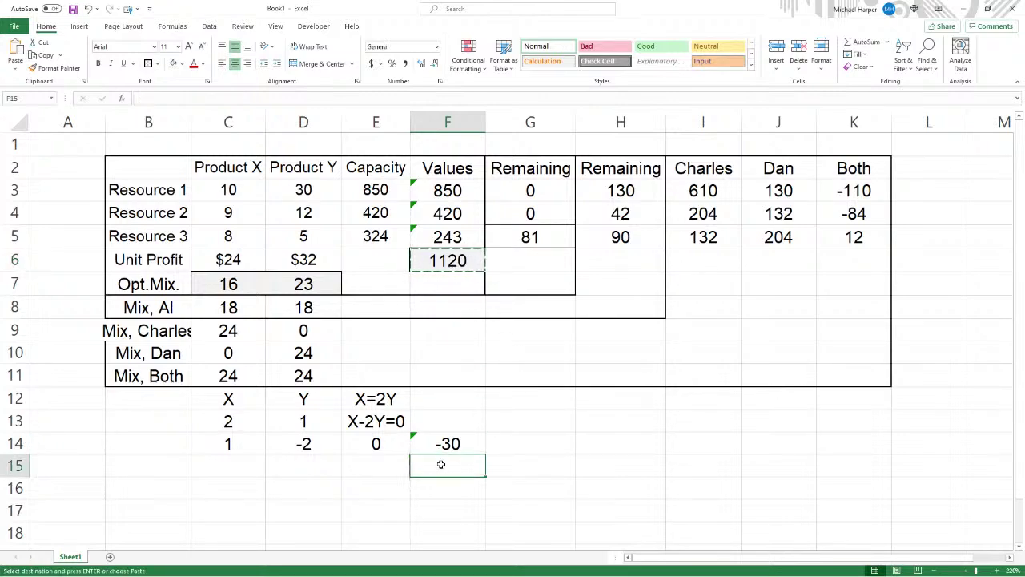
{"action": "right_click", "coordinate": [442, 466]}
{"action": "left_click", "coordinate": [484, 221]}
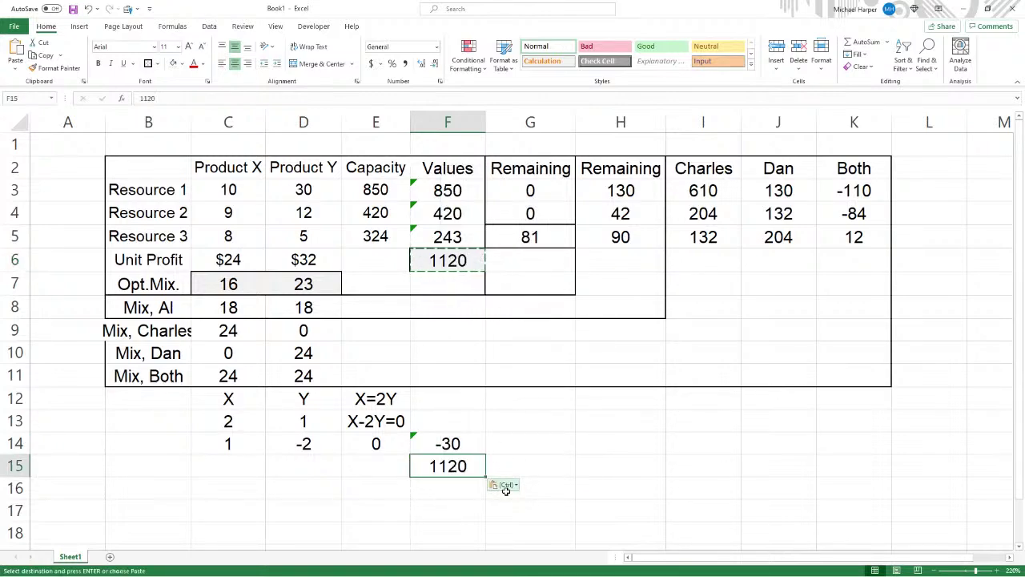
Label the value in F15 by entering the text "=Profit w/o Constraint" in G15.
{"action": "left_click", "coordinate": [517, 463]}
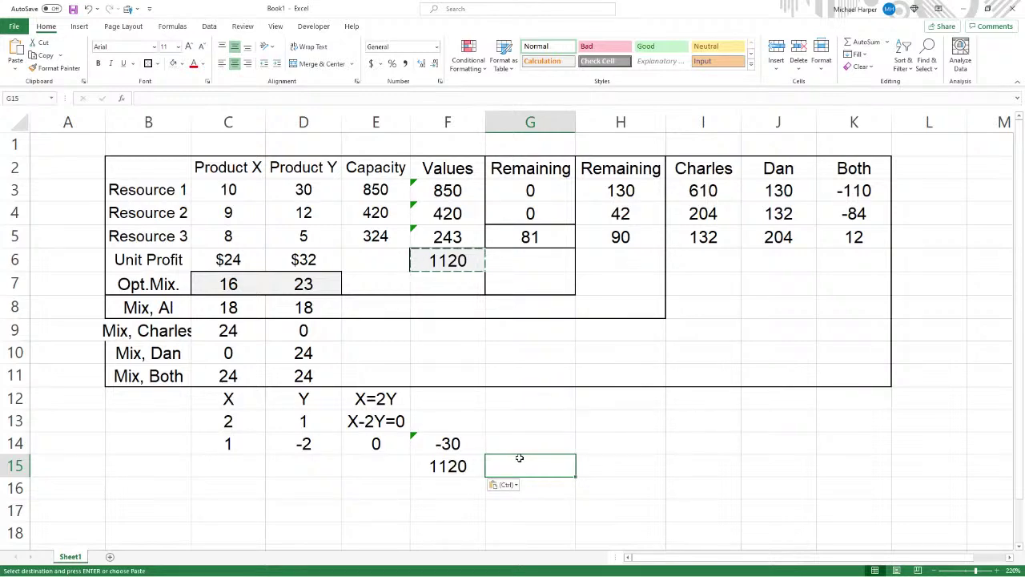
{"action": "type", "text": "'="}
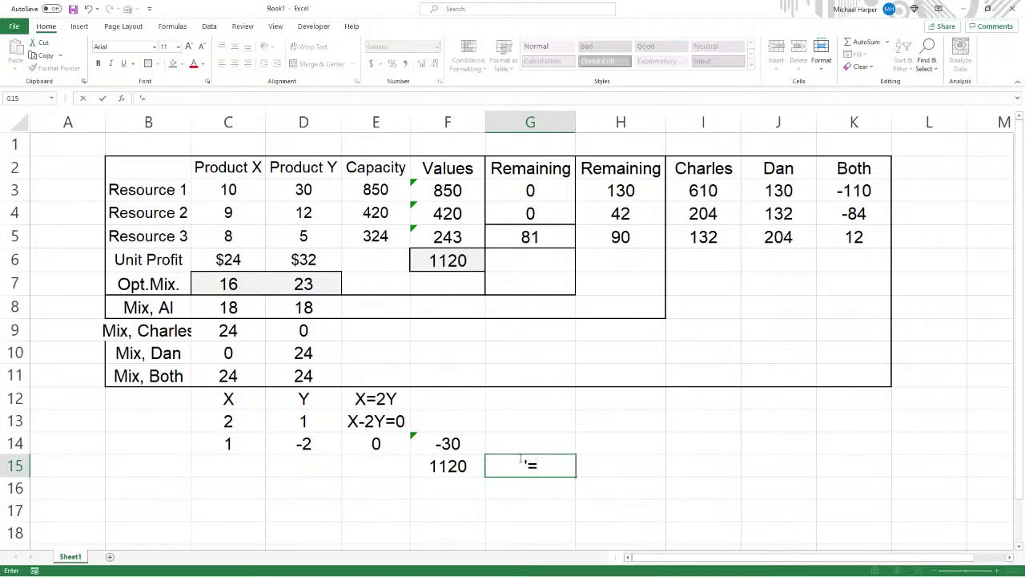
{"action": "type", "text": "Profit W"}
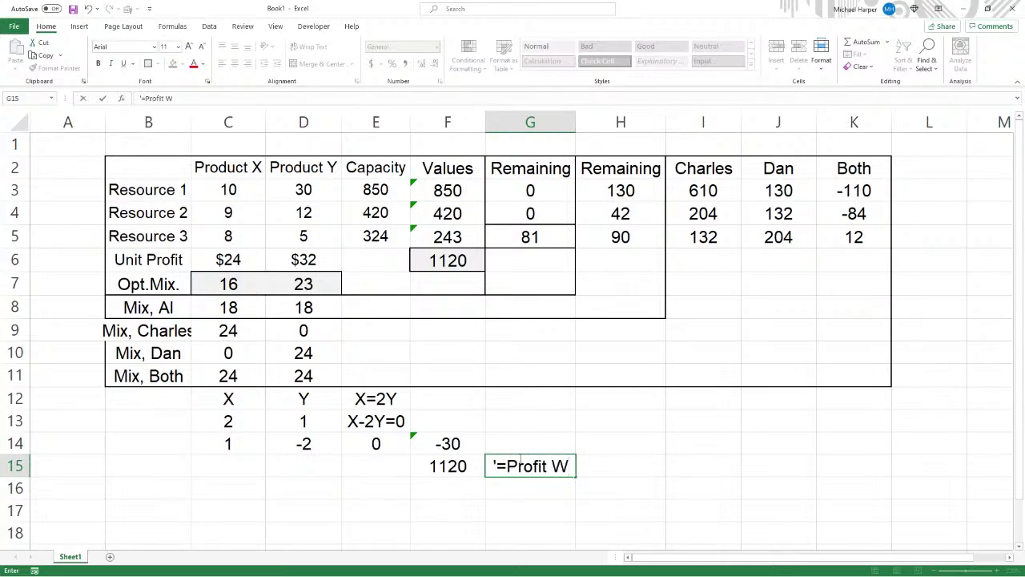
{"action": "key", "text": "BackSpace"}
{"action": "type", "text": "w/0"}
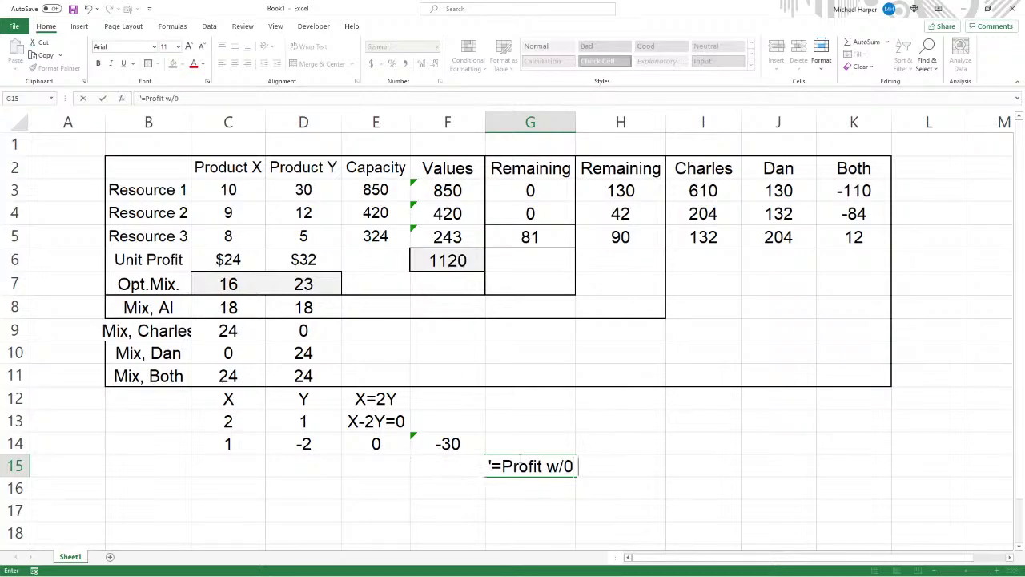
{"action": "key", "text": "BackSpace"}
{"action": "type", "text": "o"}
{"action": "type", "text": " Constraint"}
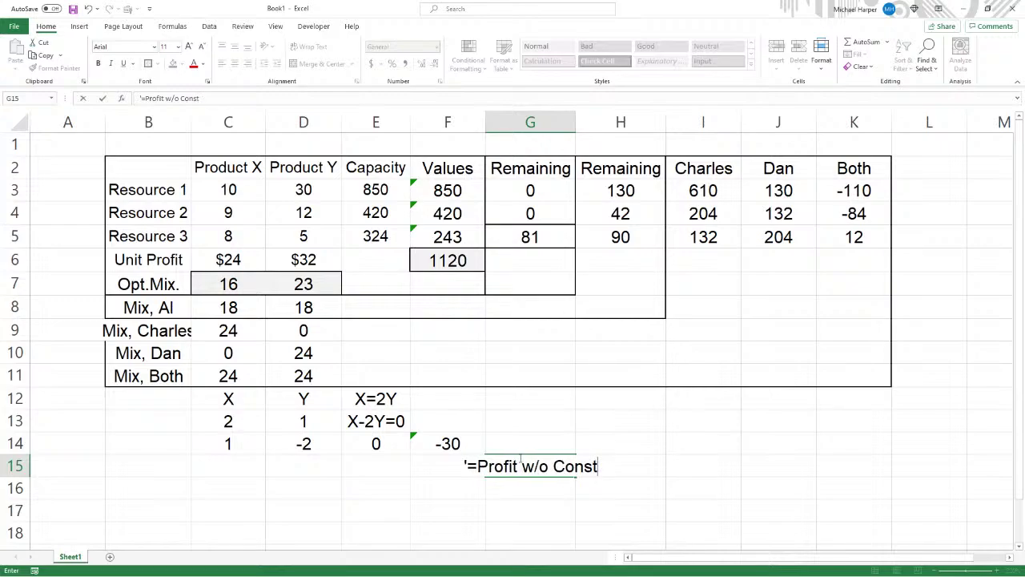
{"action": "key", "text": "ctrl+Return"}
{"action": "key", "text": "Return"}
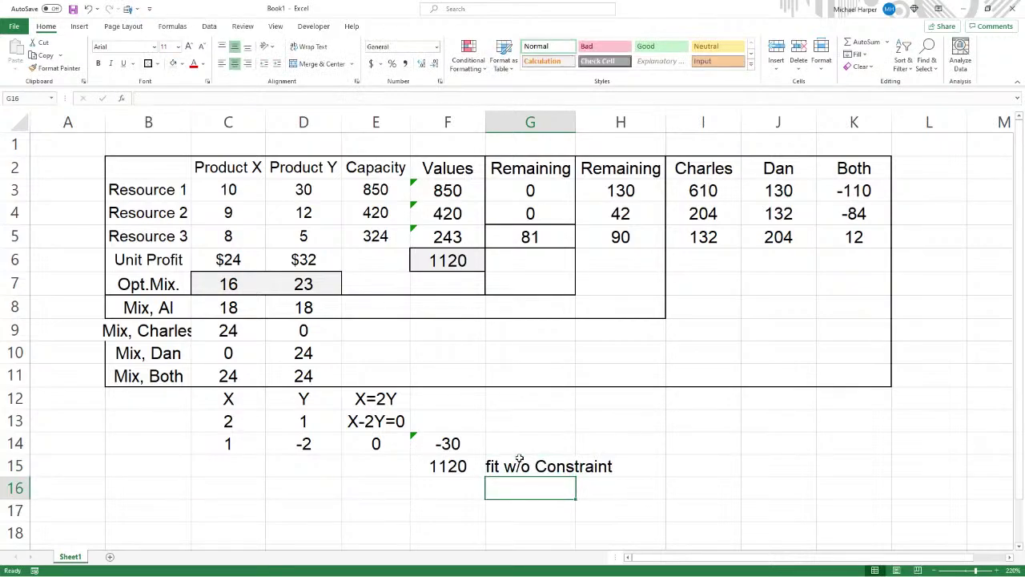
Copy the G15 label into G16 and reword it as the text "=Profit w Constraint".
{"action": "left_click", "coordinate": [519, 459]}
{"action": "key", "text": "ctrl+c"}
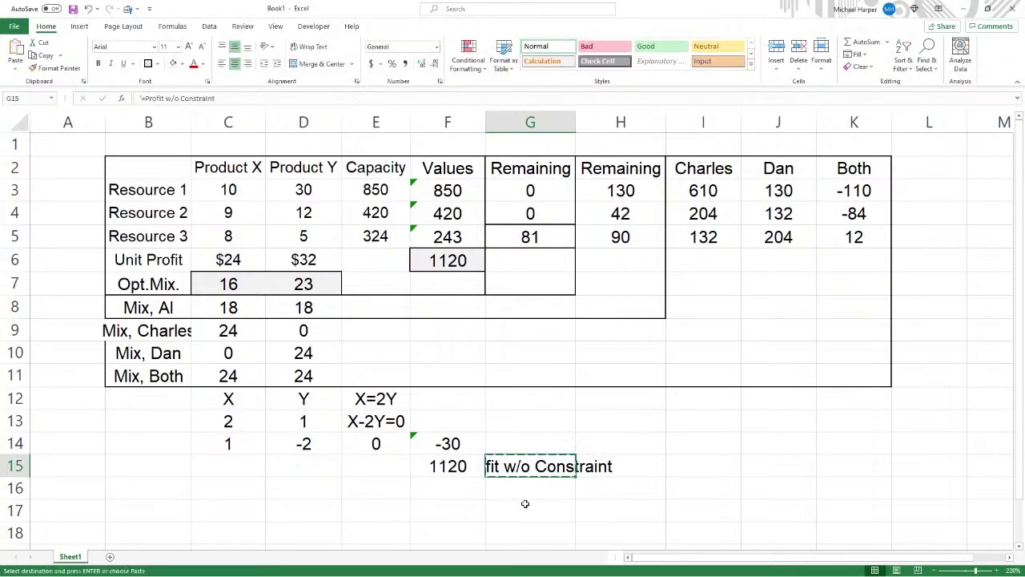
{"action": "left_click", "coordinate": [524, 489]}
{"action": "right_click", "coordinate": [527, 495]}
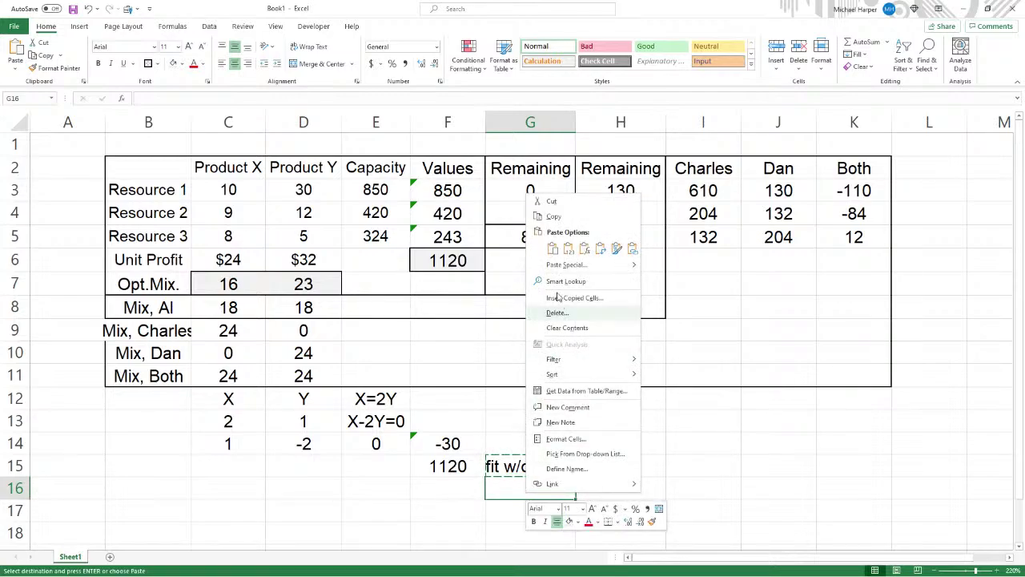
{"action": "left_click", "coordinate": [569, 248]}
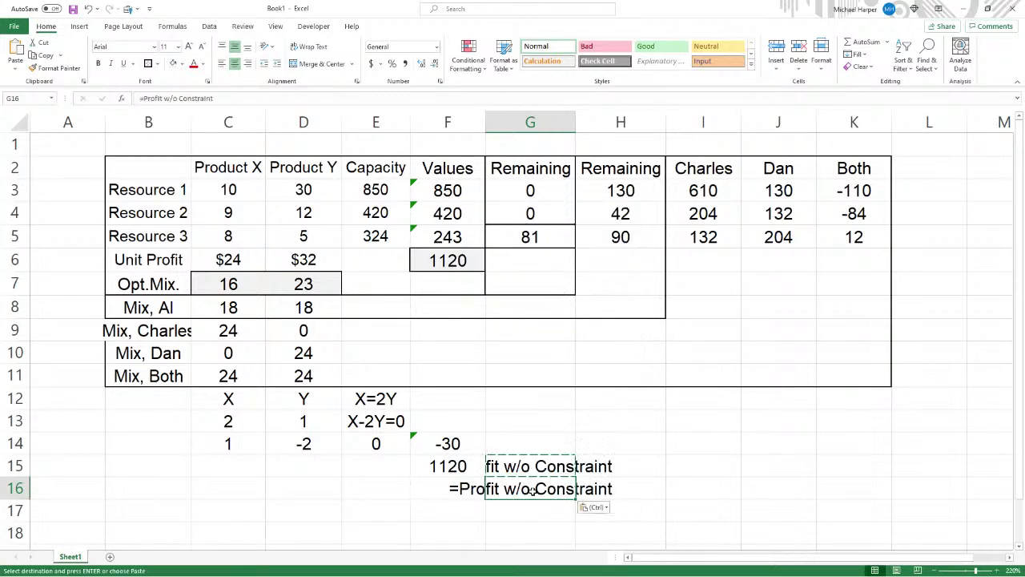
{"action": "left_click", "coordinate": [182, 98]}
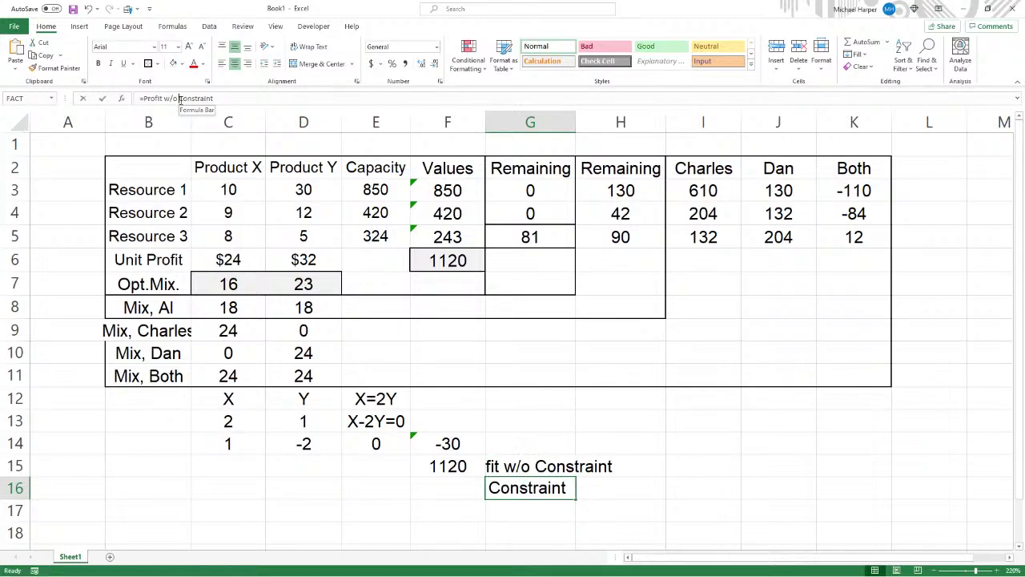
{"action": "key", "text": "BackSpace"}
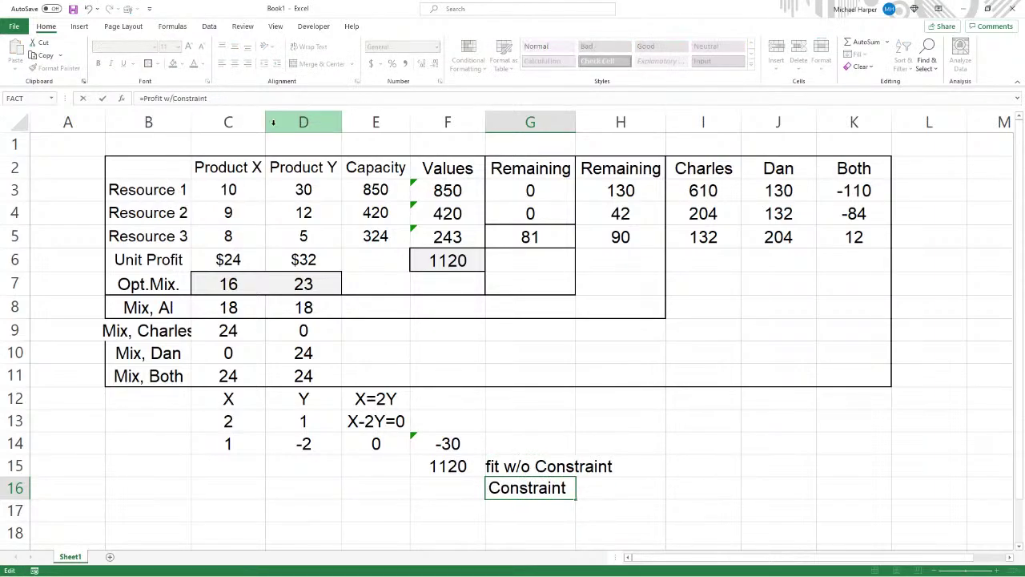
{"action": "key", "text": "BackSpace"}
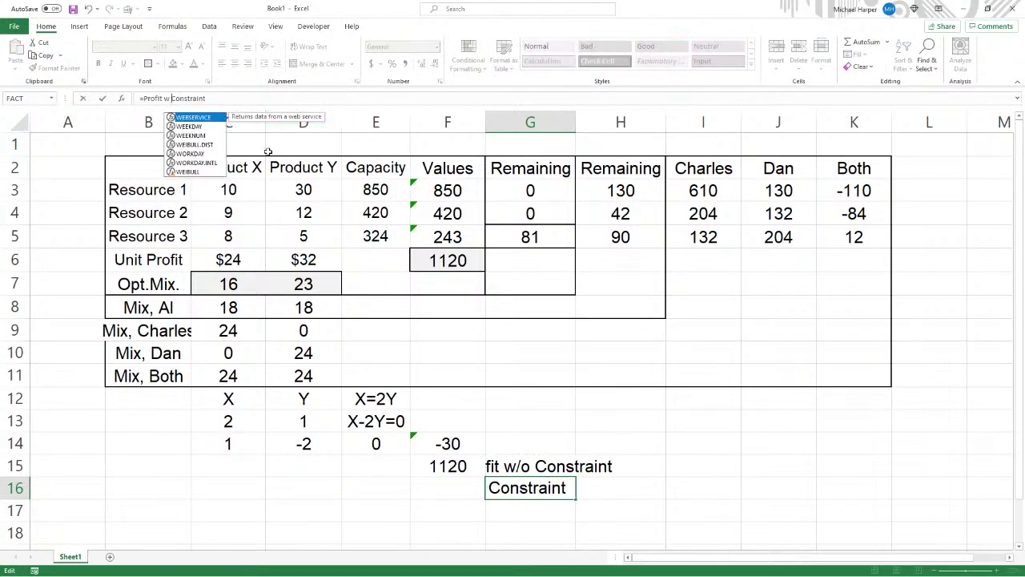
{"action": "key", "text": "Return"}
{"action": "left_click", "coordinate": [522, 488]}
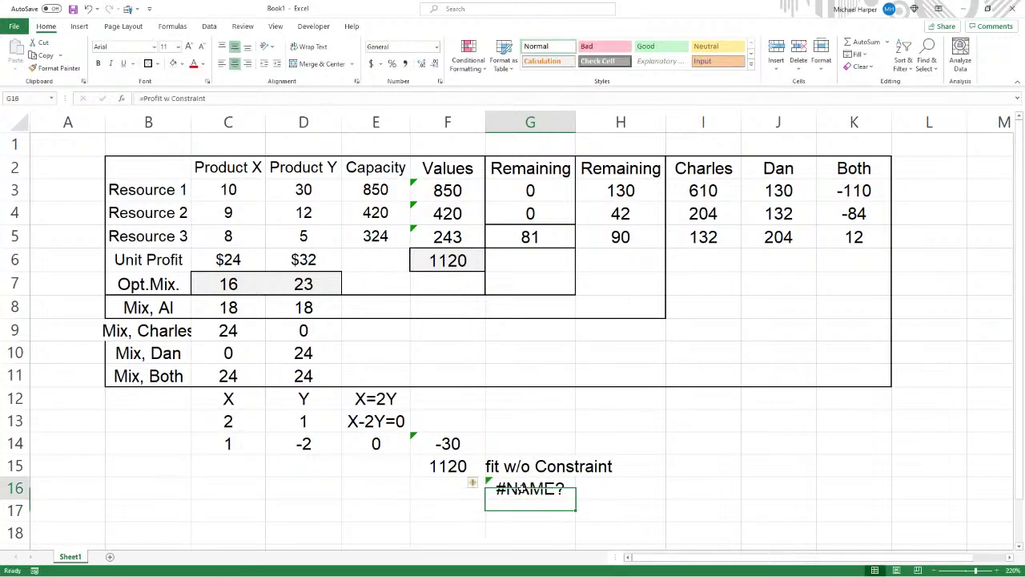
{"action": "left_click", "coordinate": [141, 98]}
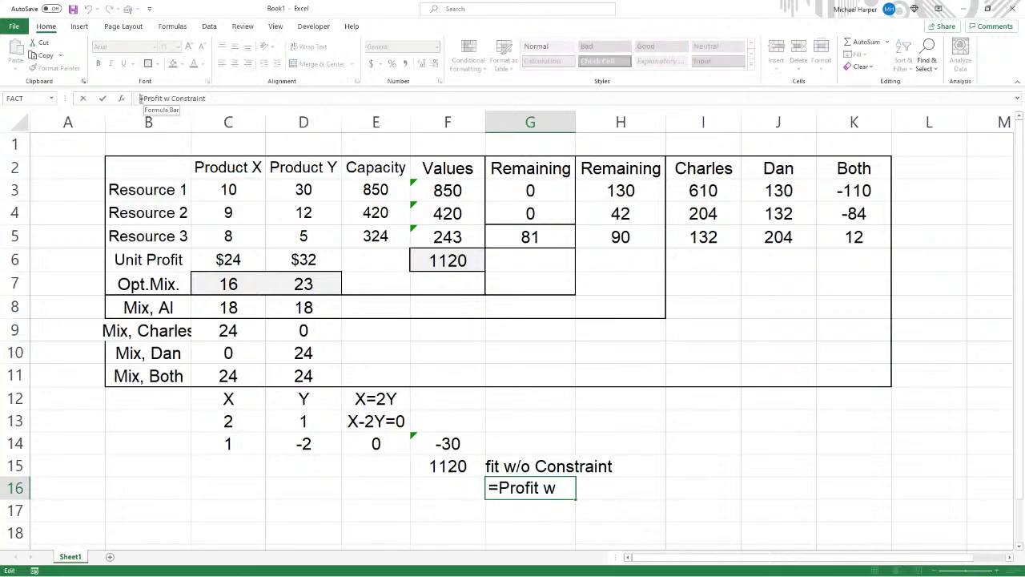
{"action": "type", "text": "'"}
{"action": "key", "text": "Return"}
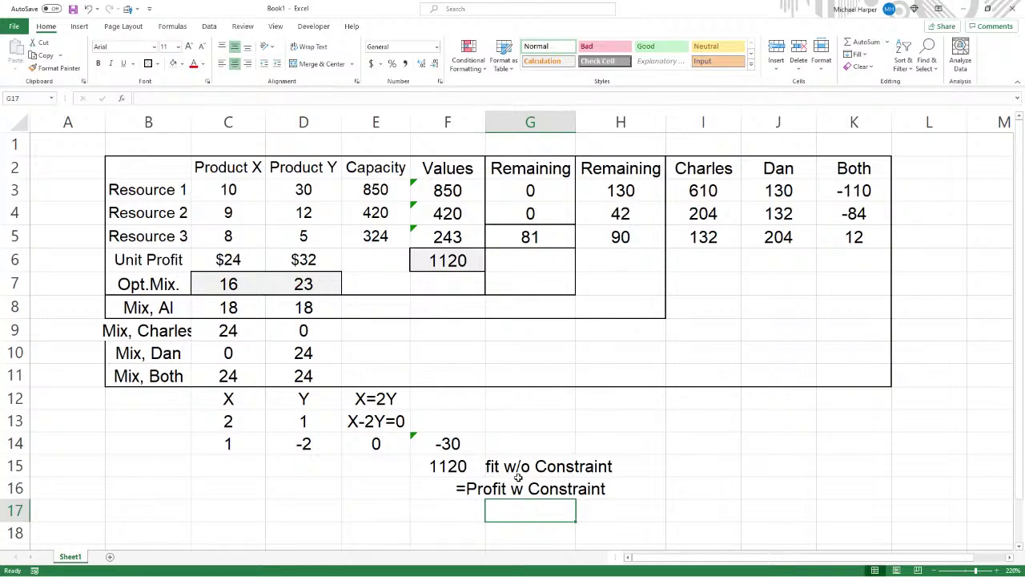
Left-align the two profit labels in G15:G16.
{"action": "left_click_drag", "start_coordinate": [519, 469], "coordinate": [525, 484]}
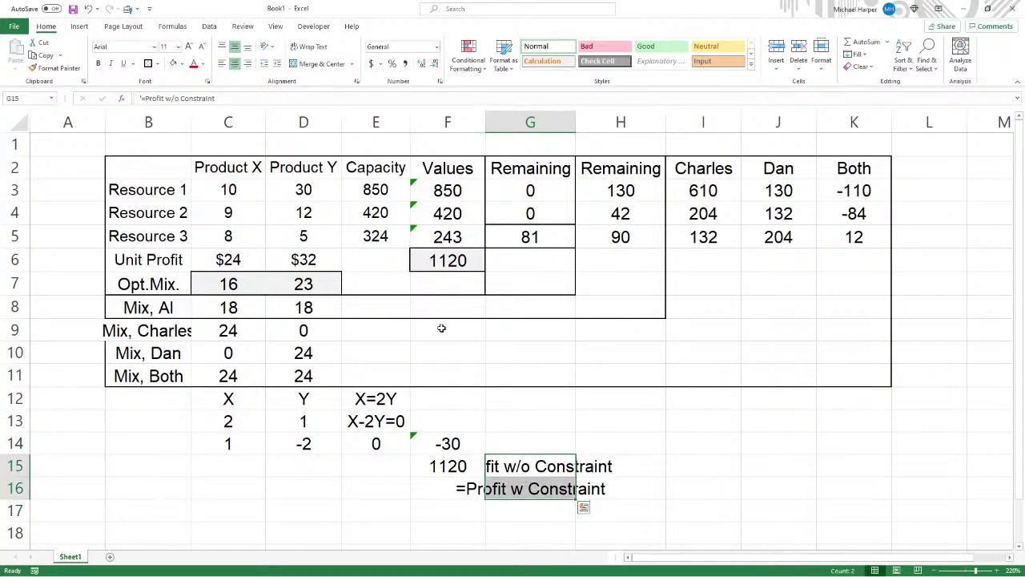
{"action": "left_click", "coordinate": [222, 64]}
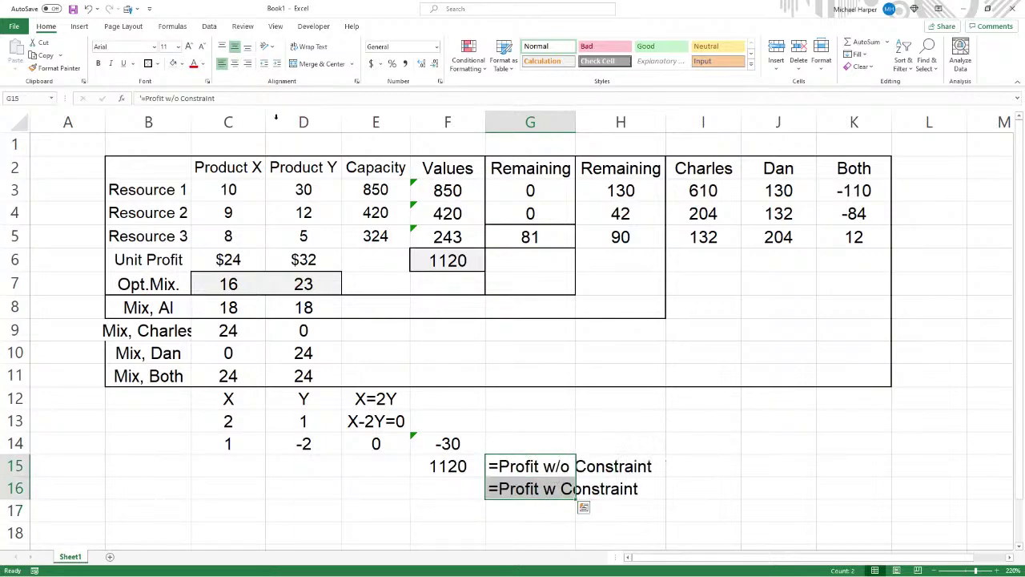
{"action": "left_click", "coordinate": [446, 485]}
{"action": "left_click", "coordinate": [437, 466]}
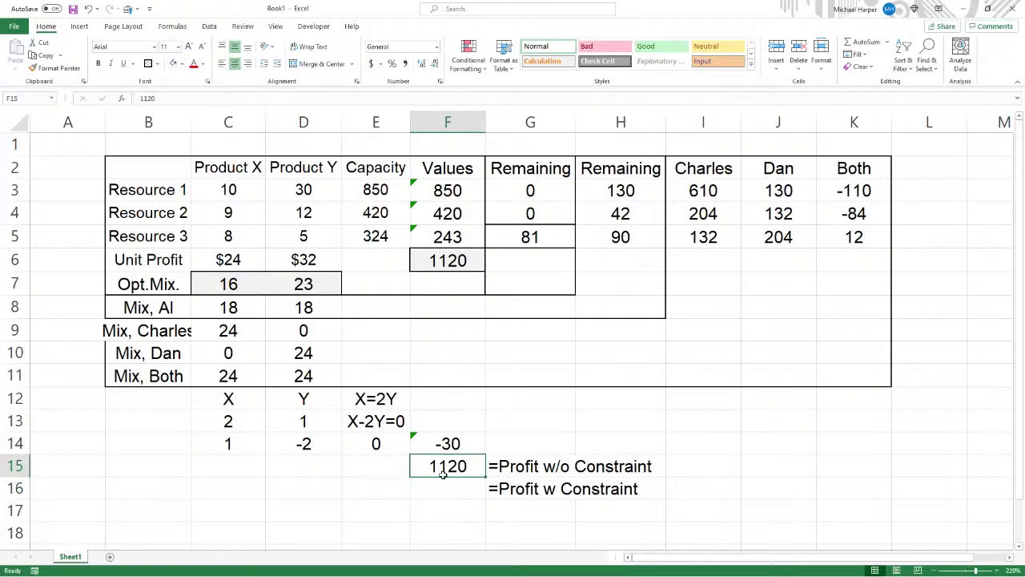
Enter the text label "=Difference" in G17.
{"action": "left_click", "coordinate": [531, 512]}
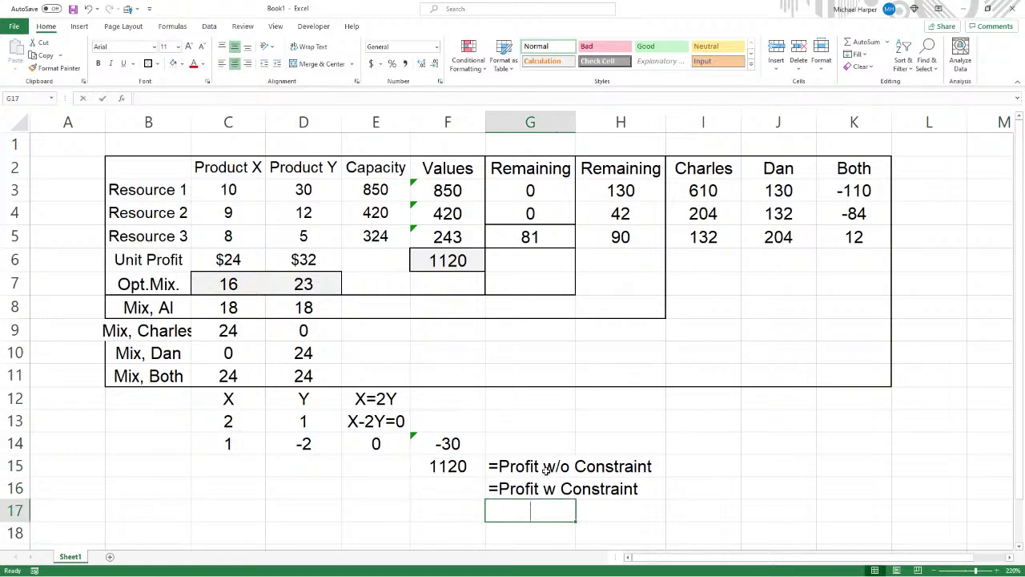
{"action": "type", "text": "'="}
{"action": "type", "text": "Difference"}
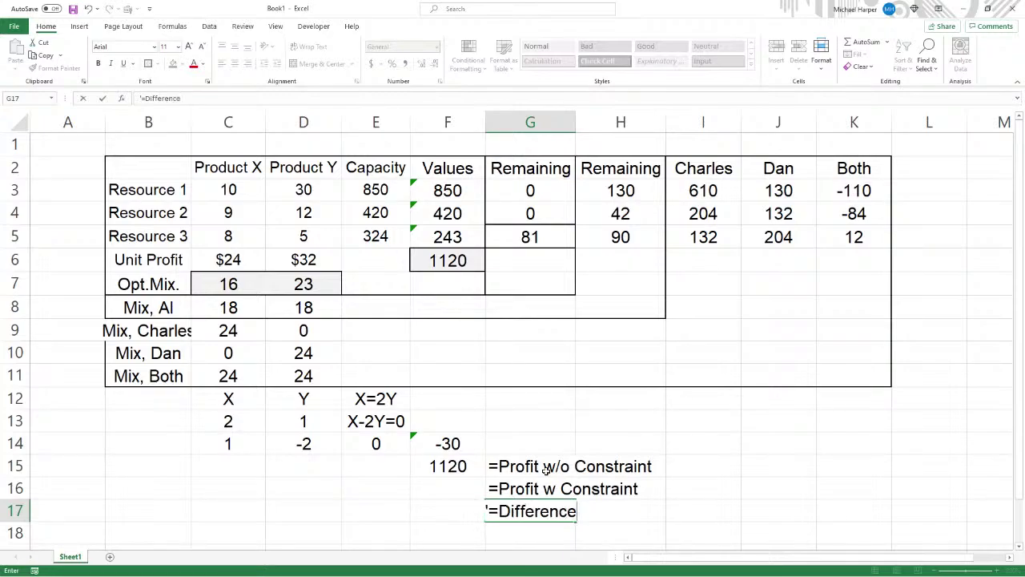
{"action": "key", "text": "Return"}
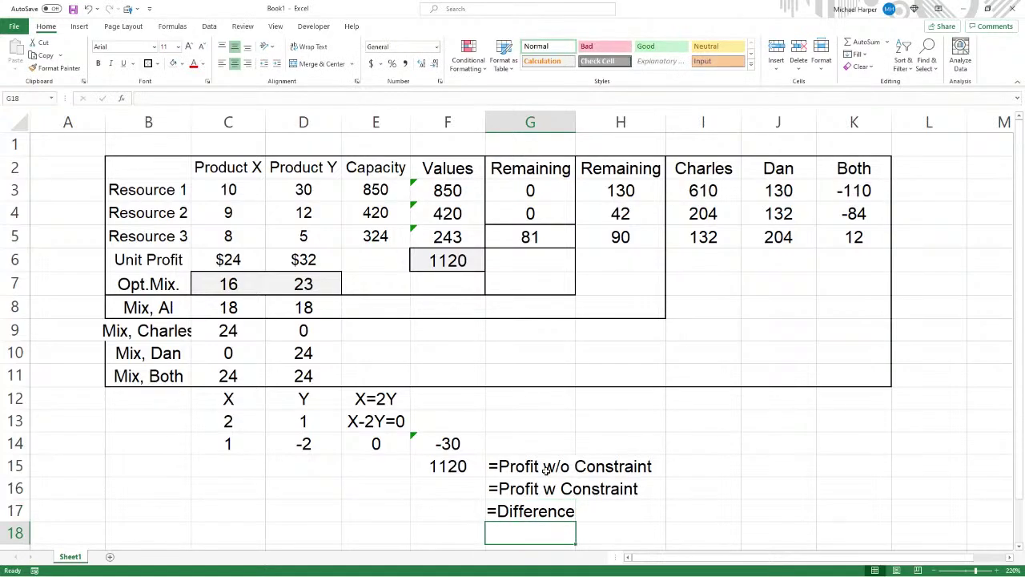
Give the new constraint row C14:F14 an outside border and light grey shading.
{"action": "left_click", "coordinate": [462, 490]}
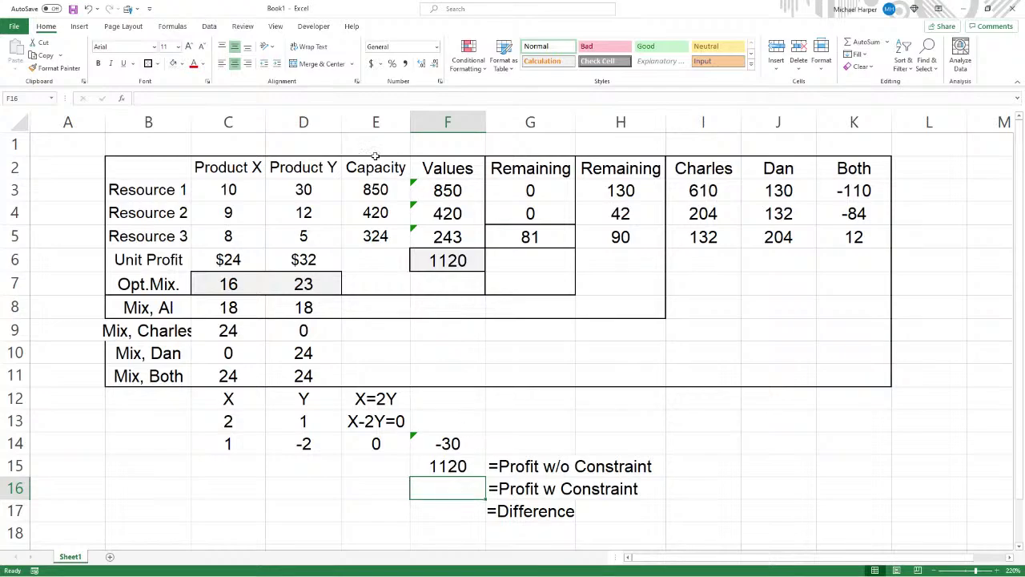
{"action": "left_click_drag", "start_coordinate": [238, 448], "coordinate": [426, 444]}
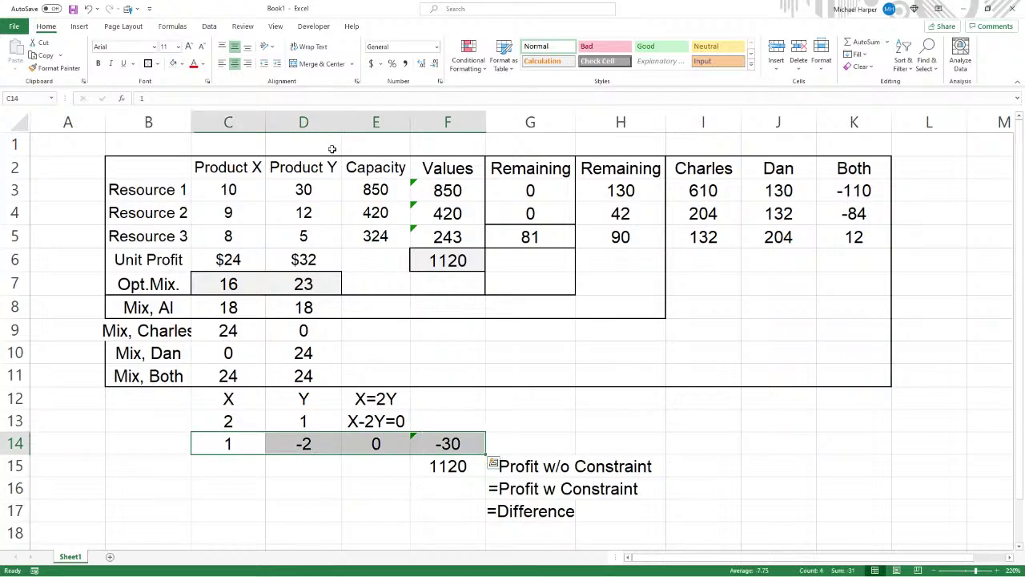
{"action": "left_click", "coordinate": [148, 65]}
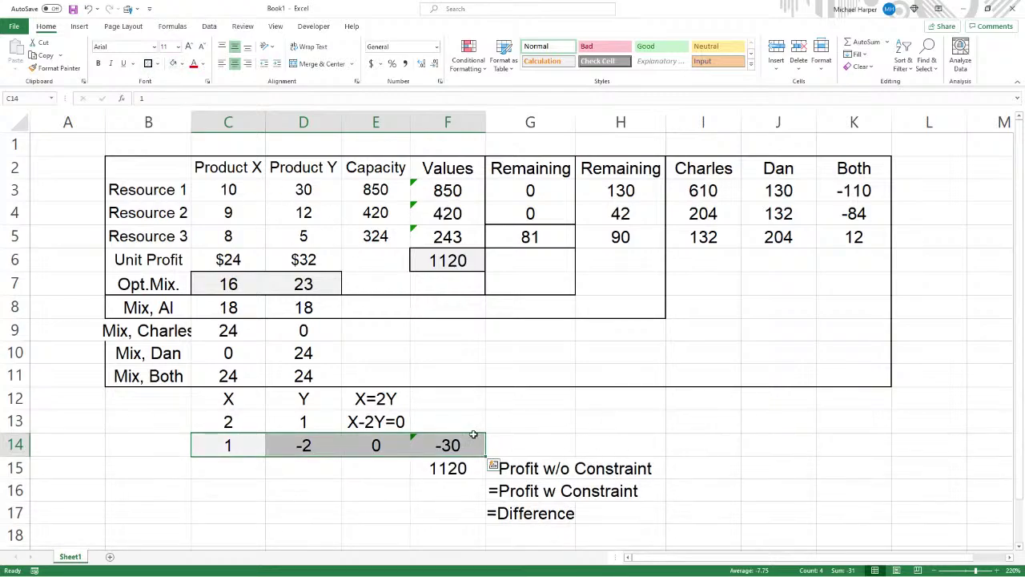
Label the new constraint row "Add.Const." in B14.
{"action": "left_click", "coordinate": [157, 435]}
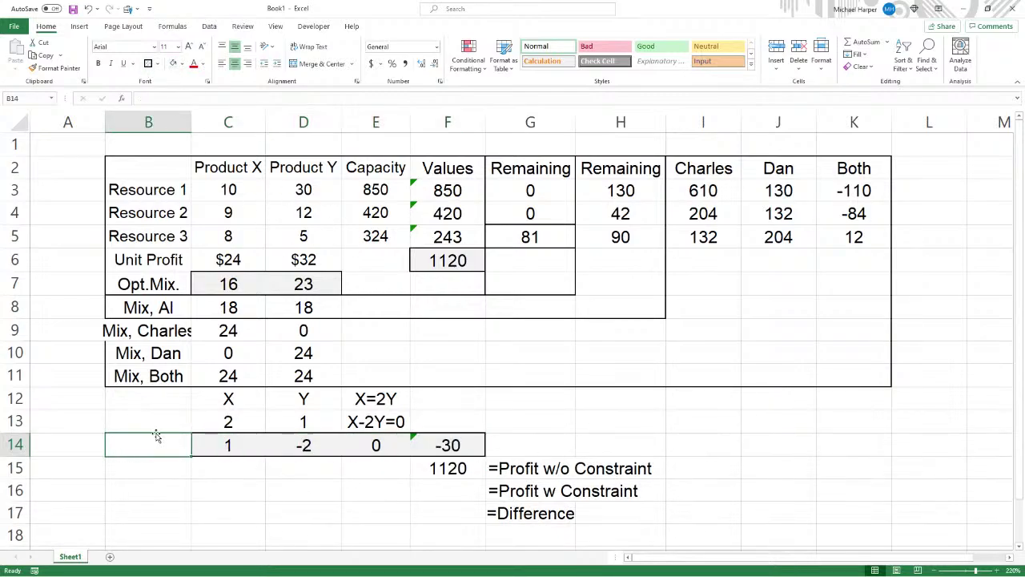
{"action": "type", "text": "Add.C"}
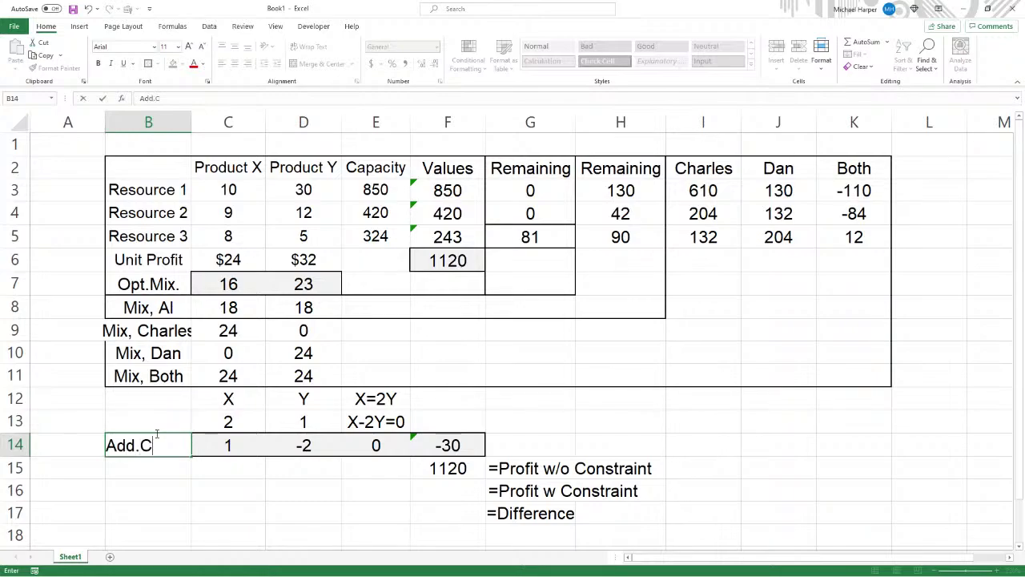
{"action": "type", "text": "onst."}
{"action": "key", "text": "Return"}
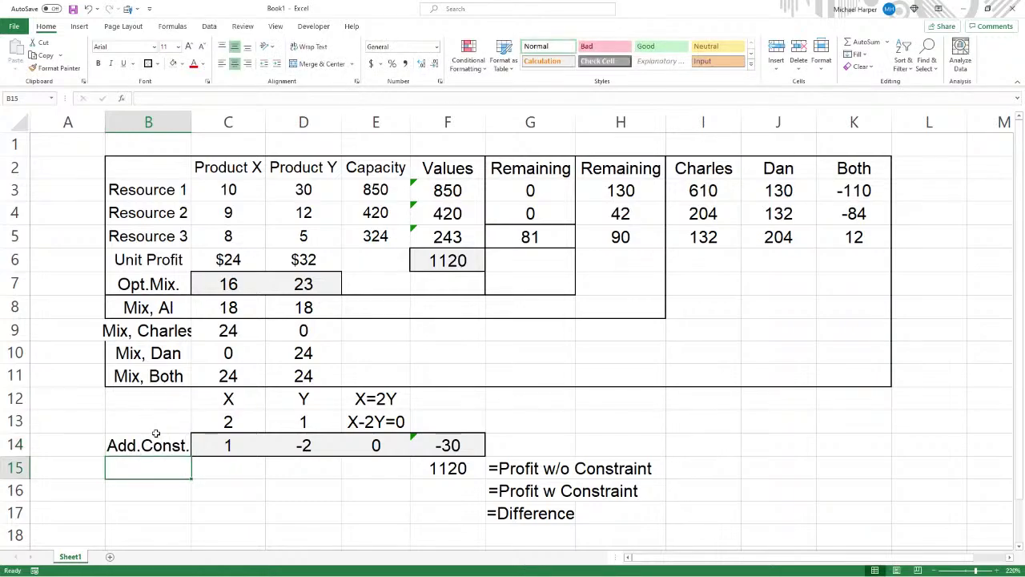
Enter =F15-F16 in F17 to compute the difference between the profits without and with the constraint.
{"action": "left_click", "coordinate": [445, 261]}
{"action": "left_click", "coordinate": [449, 495]}
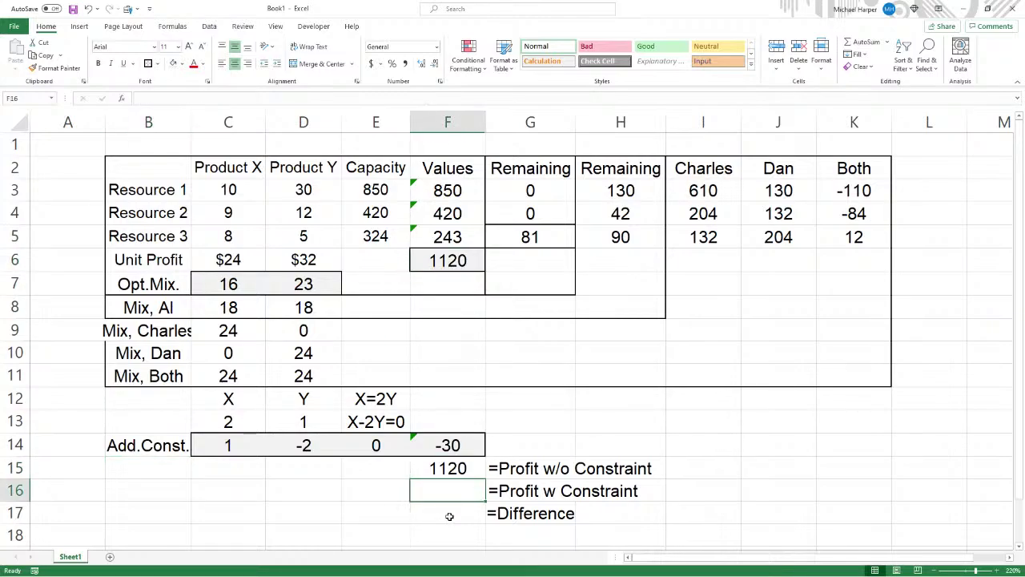
{"action": "left_click", "coordinate": [449, 516]}
{"action": "type", "text": "="}
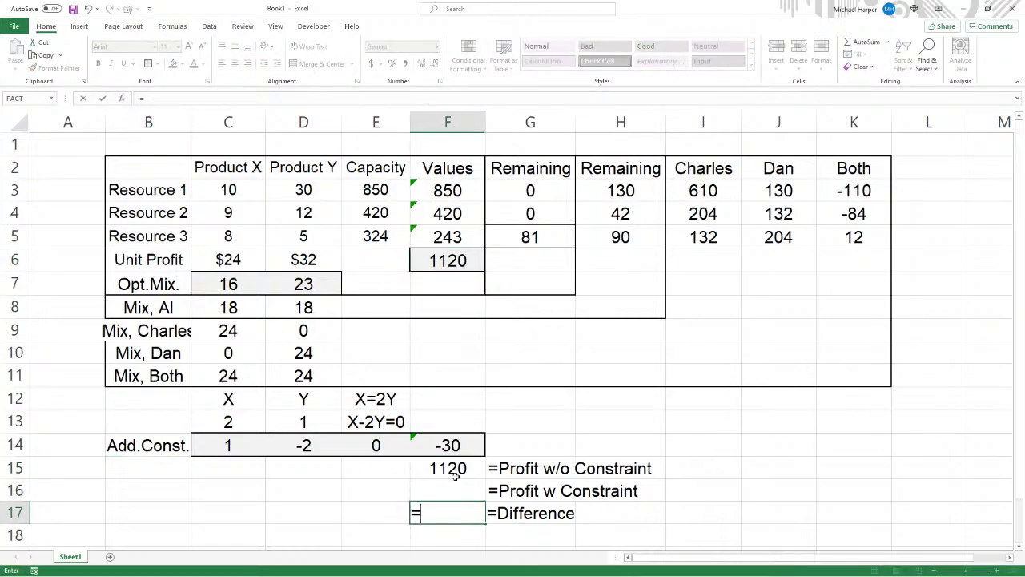
{"action": "left_click", "coordinate": [455, 476]}
{"action": "type", "text": "-"}
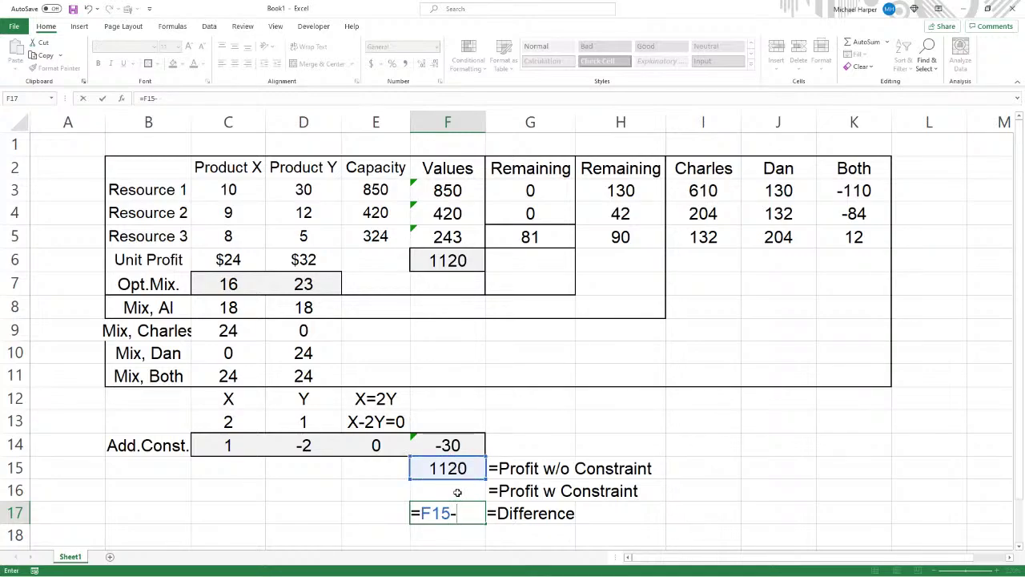
{"action": "left_click", "coordinate": [458, 494]}
{"action": "key", "text": "Return"}
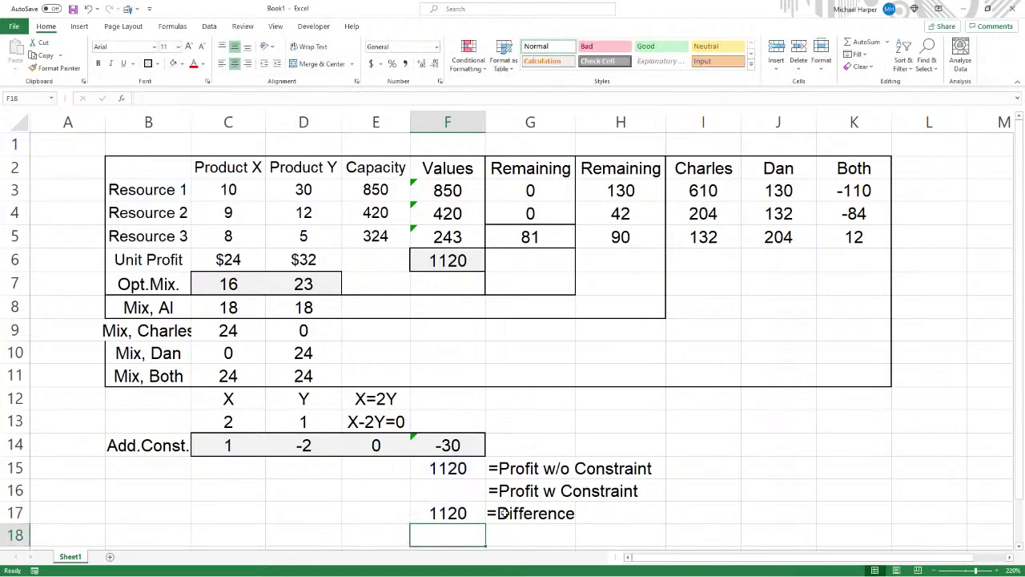
{"action": "left_click", "coordinate": [458, 490]}
{"action": "left_click", "coordinate": [432, 511]}
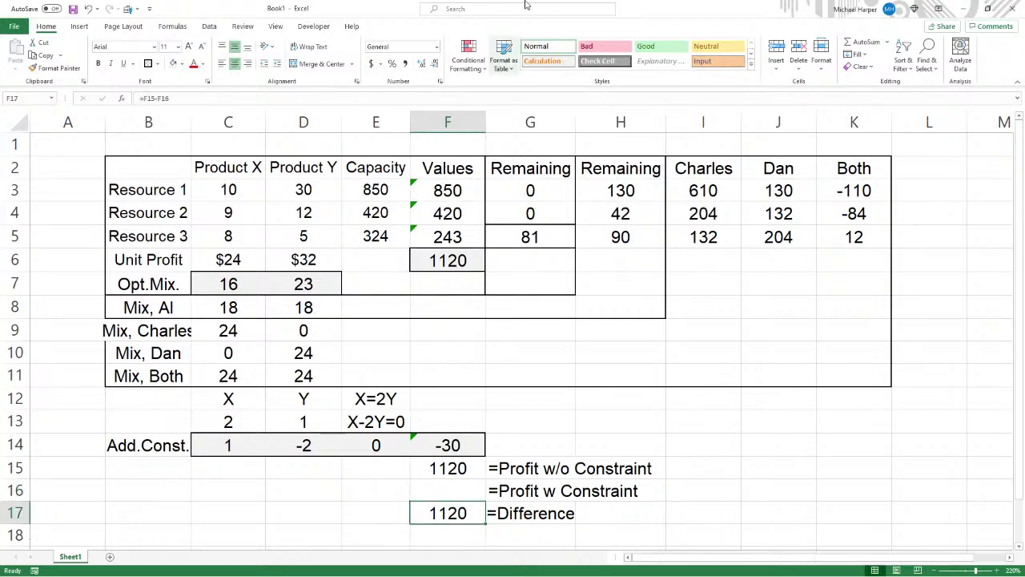
Add a Solver constraint requiring F14 to equal E14 alongside the existing resource constraints.
{"action": "left_click", "coordinate": [210, 27]}
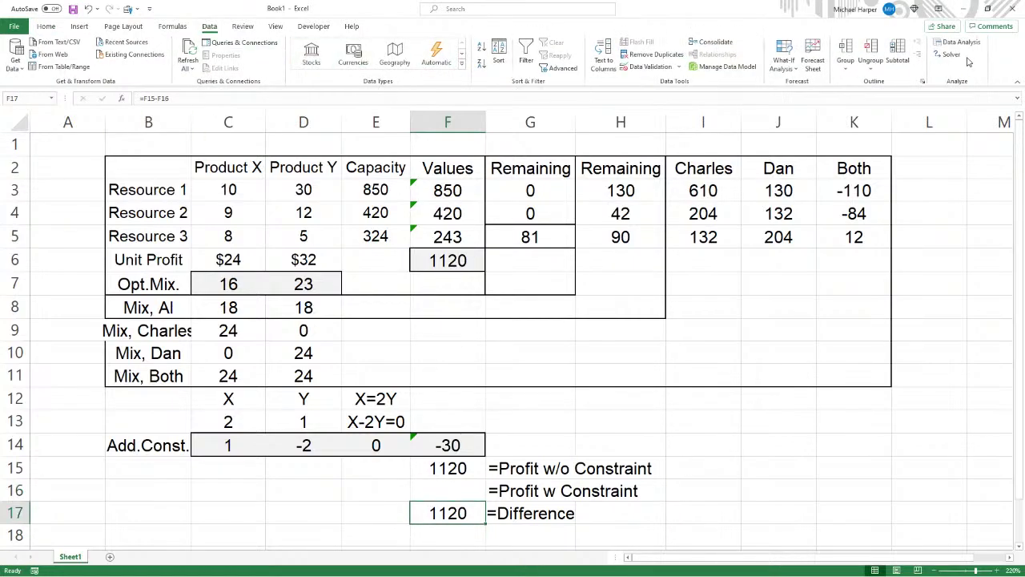
{"action": "left_click", "coordinate": [951, 53]}
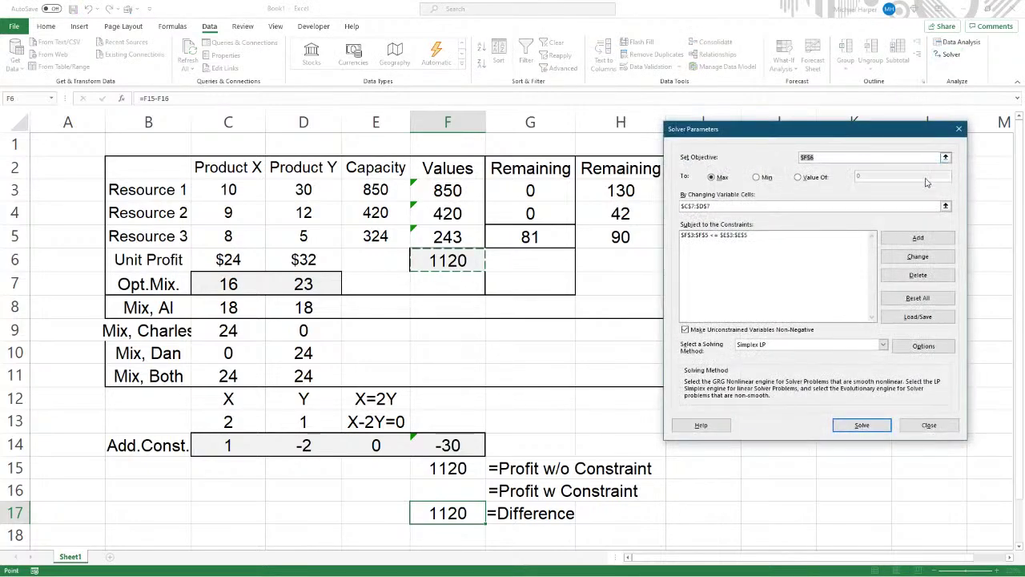
{"action": "left_click", "coordinate": [919, 238]}
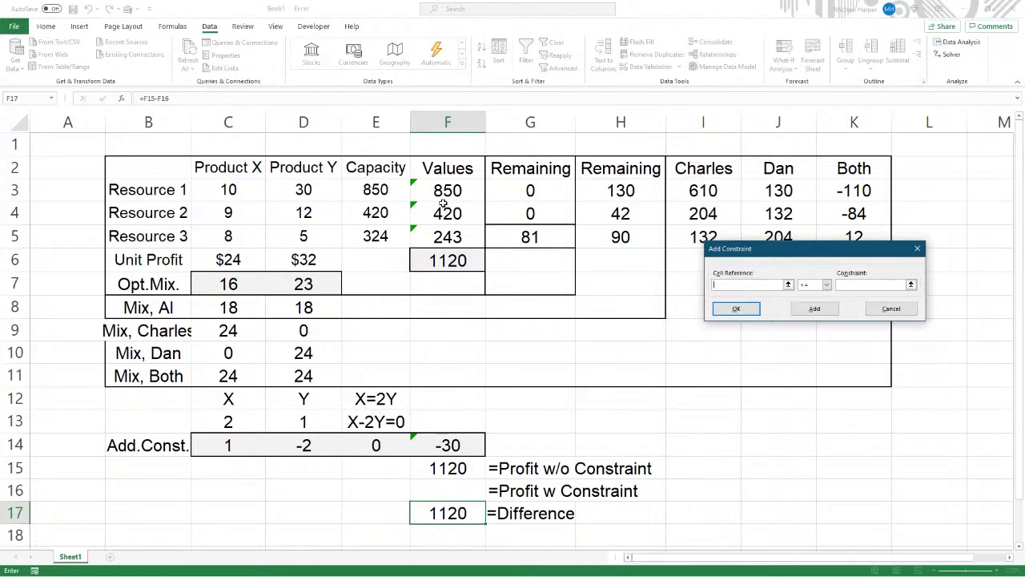
{"action": "left_click", "coordinate": [445, 448]}
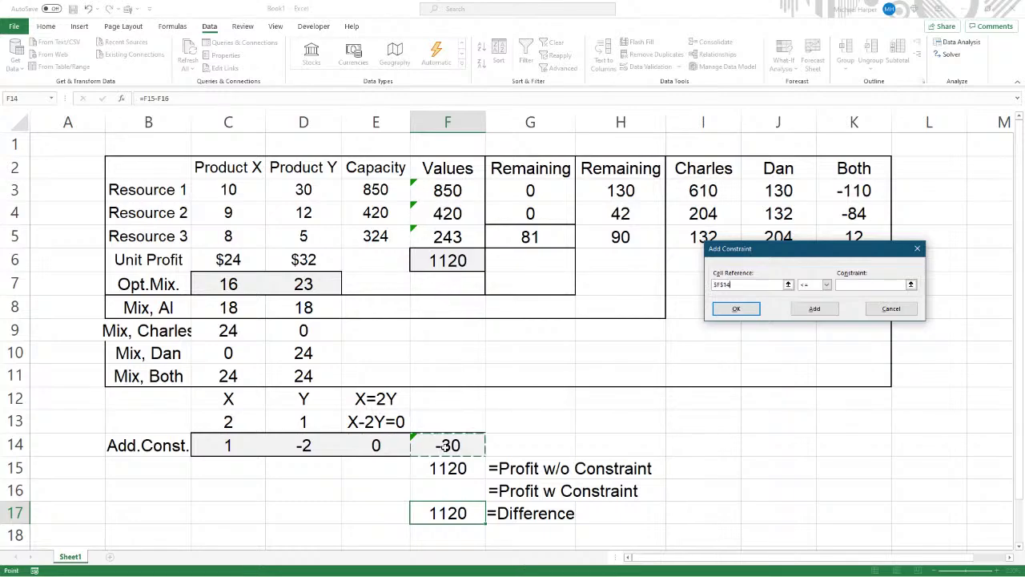
{"action": "left_click", "coordinate": [826, 284]}
{"action": "left_click", "coordinate": [820, 302]}
{"action": "left_click", "coordinate": [376, 445]}
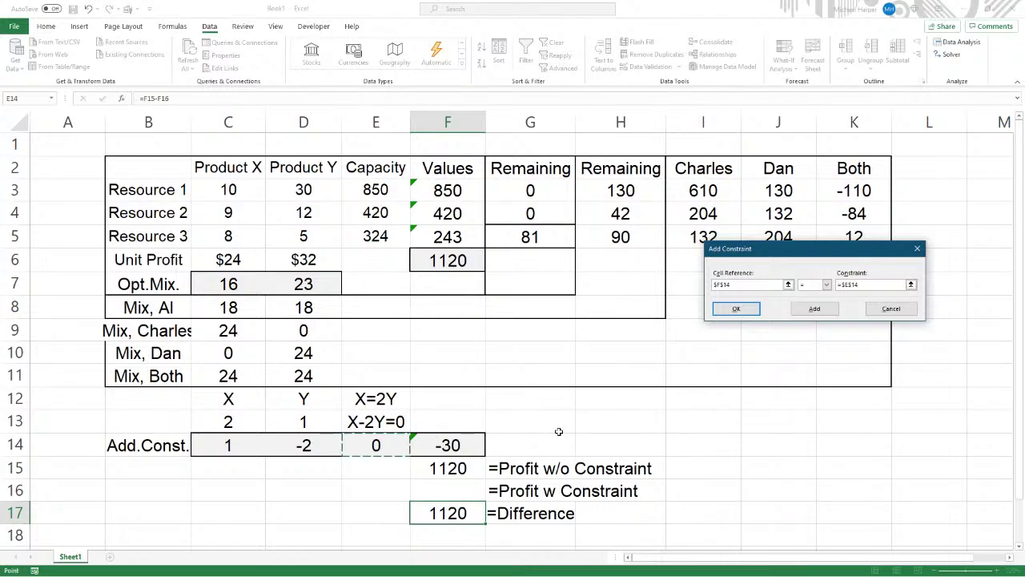
{"action": "left_click", "coordinate": [737, 310]}
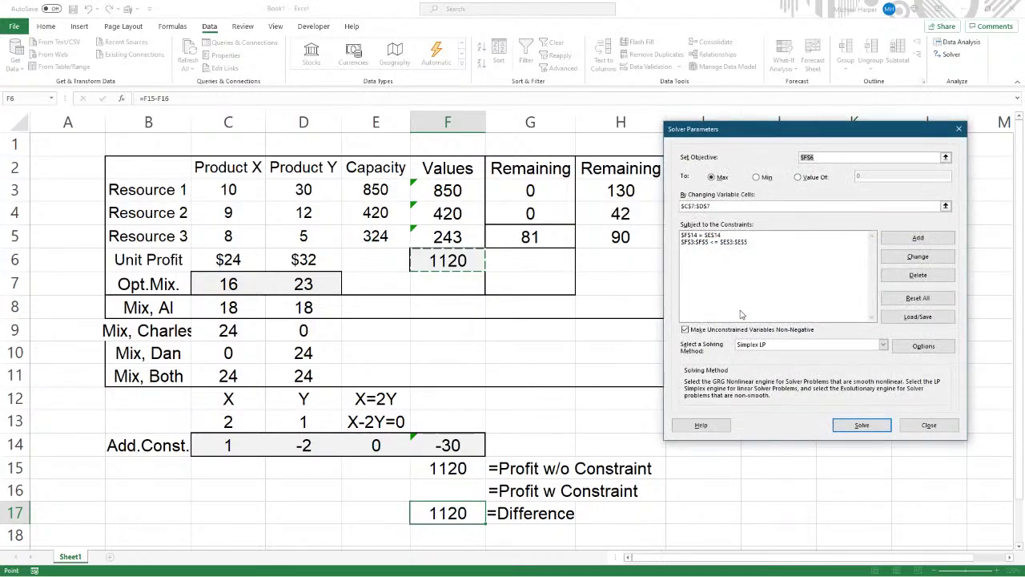
Solve the model with the added constraint and keep the Solver solution.
{"action": "left_click", "coordinate": [862, 425]}
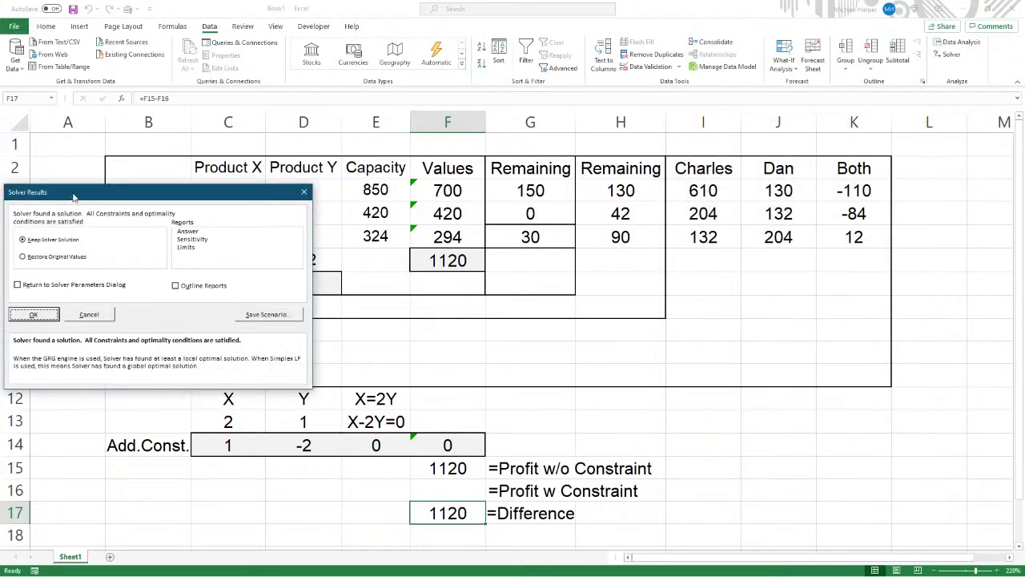
{"action": "left_click_drag", "start_coordinate": [73, 196], "coordinate": [147, 174]}
{"action": "left_click", "coordinate": [106, 293]}
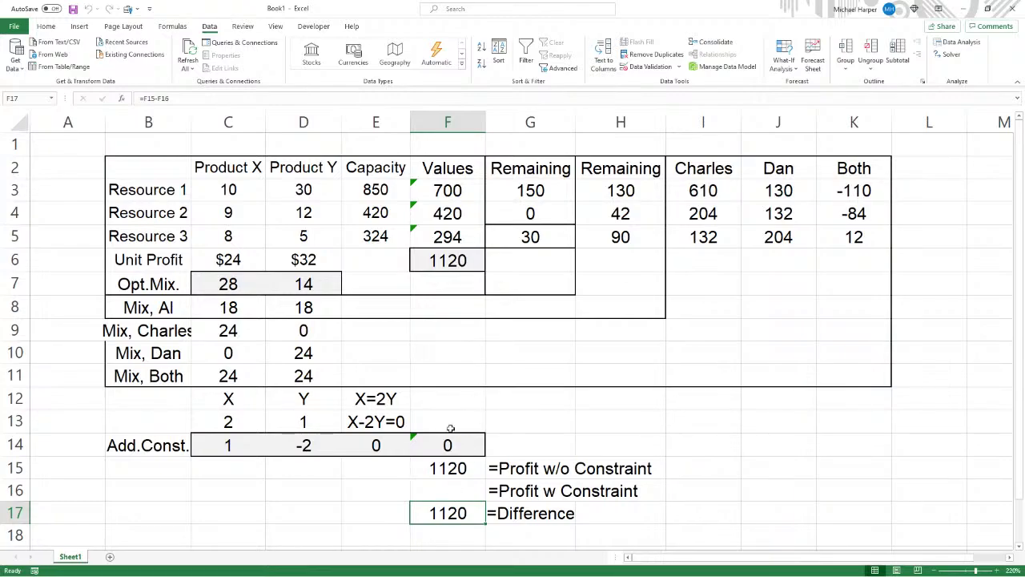
Copy the total profit from F6 and paste it as a value only into F16 for the profit with the constraint.
{"action": "key", "text": "ctrl+c"}
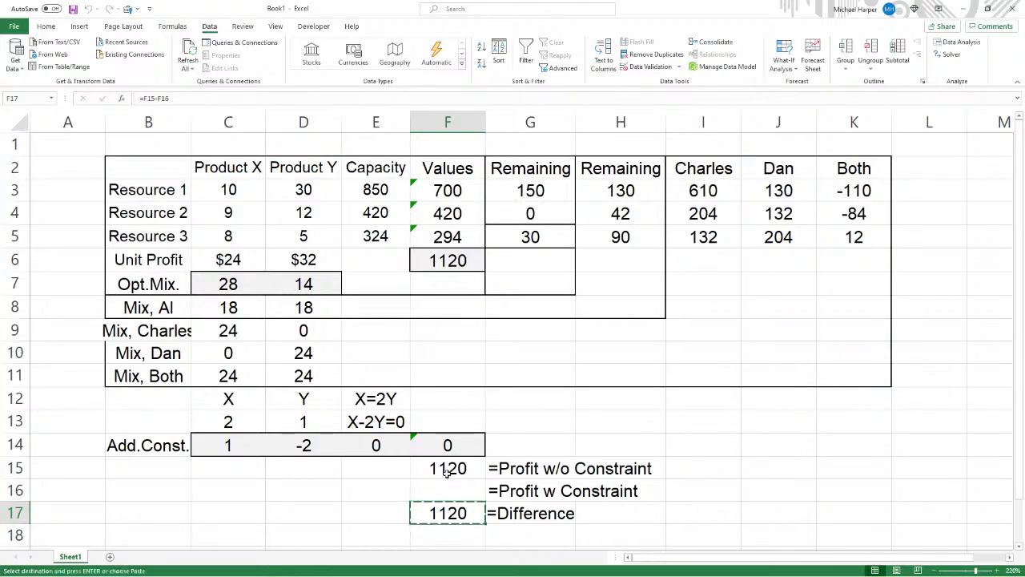
{"action": "left_click", "coordinate": [442, 262]}
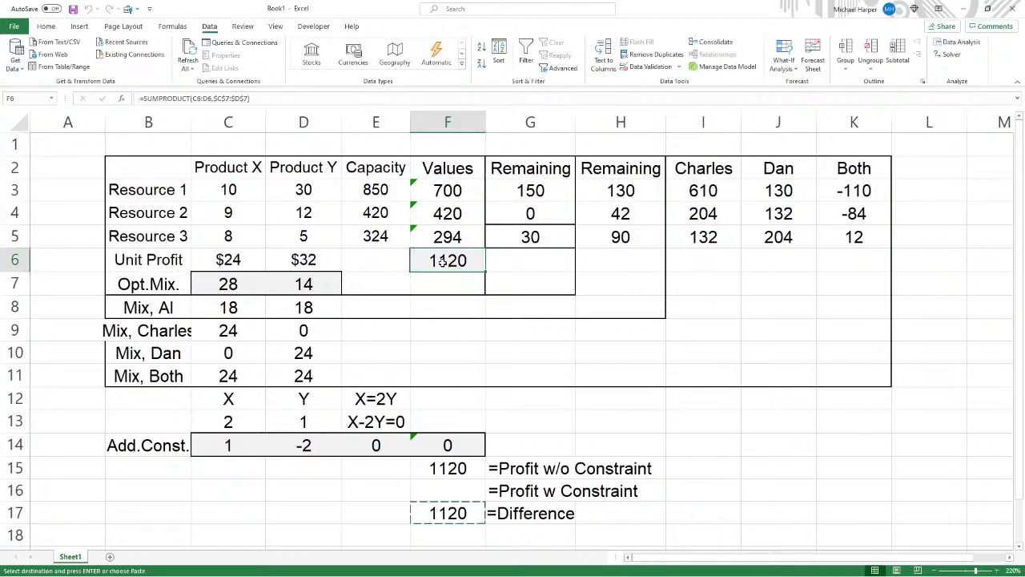
{"action": "key", "text": "ctrl+c"}
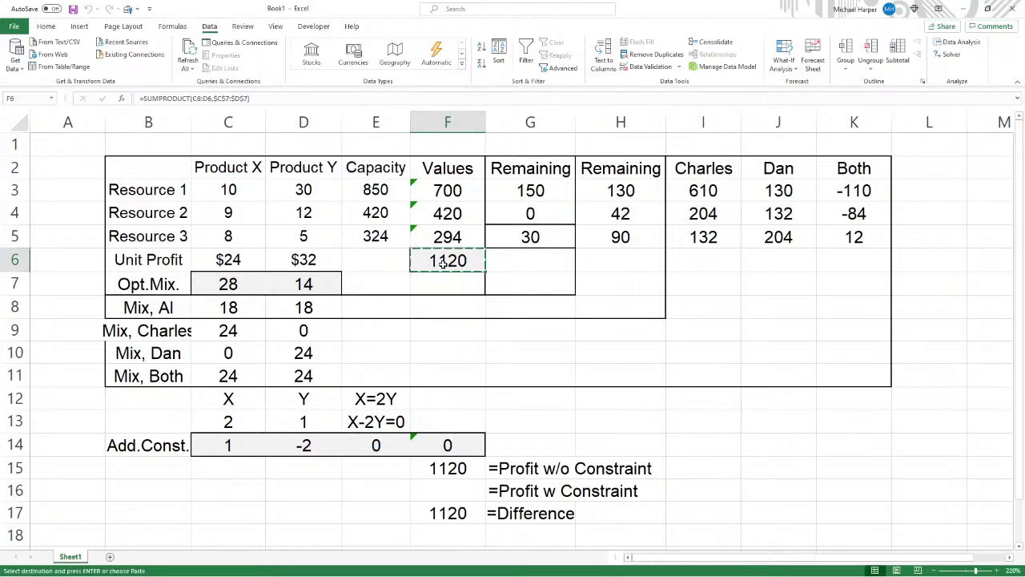
{"action": "left_click", "coordinate": [429, 492]}
{"action": "right_click", "coordinate": [429, 492]}
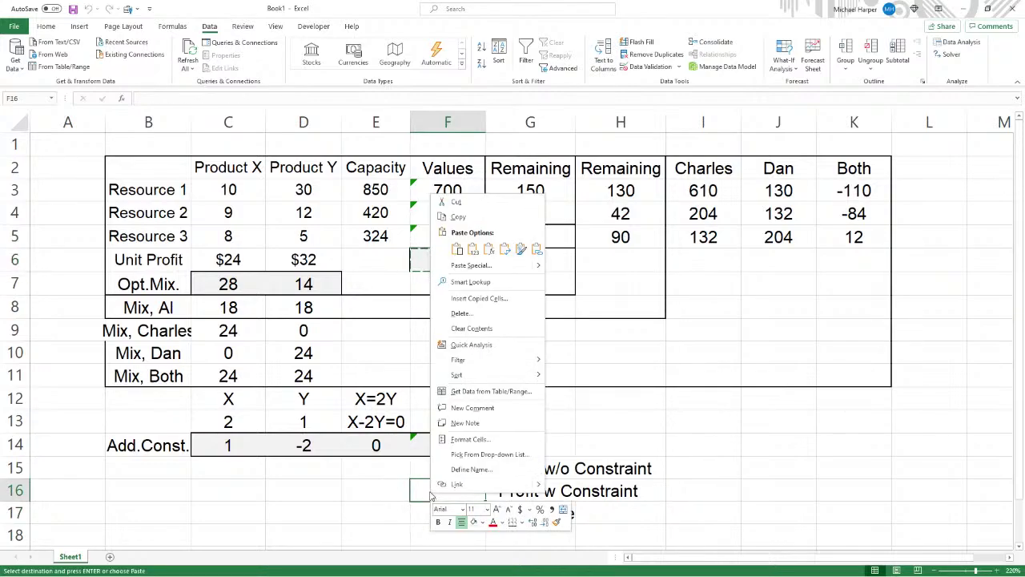
{"action": "left_click", "coordinate": [472, 239]}
{"action": "left_click", "coordinate": [776, 463]}
{"action": "left_click_drag", "start_coordinate": [465, 512], "coordinate": [521, 513]}
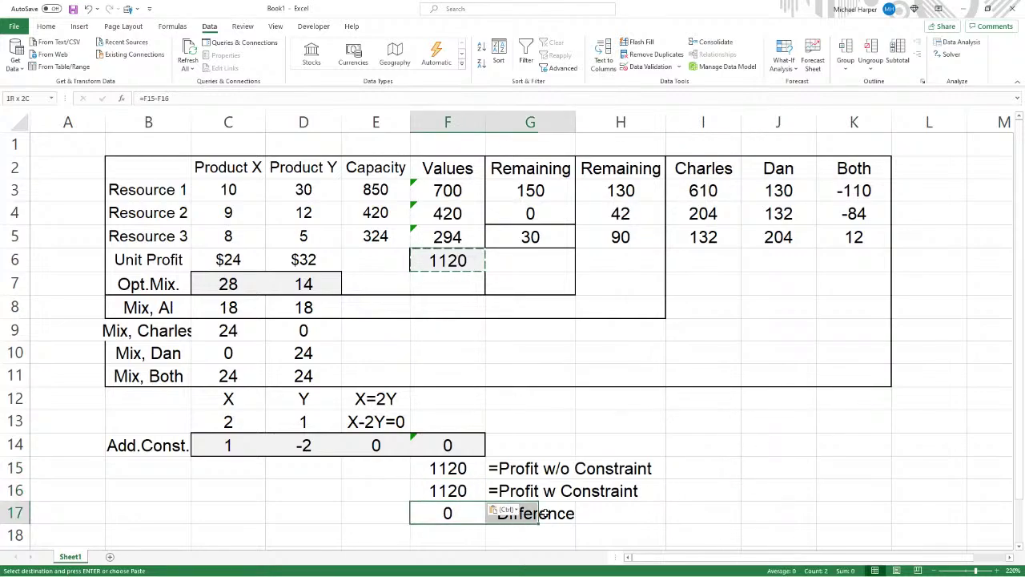
{"action": "left_click", "coordinate": [797, 467]}
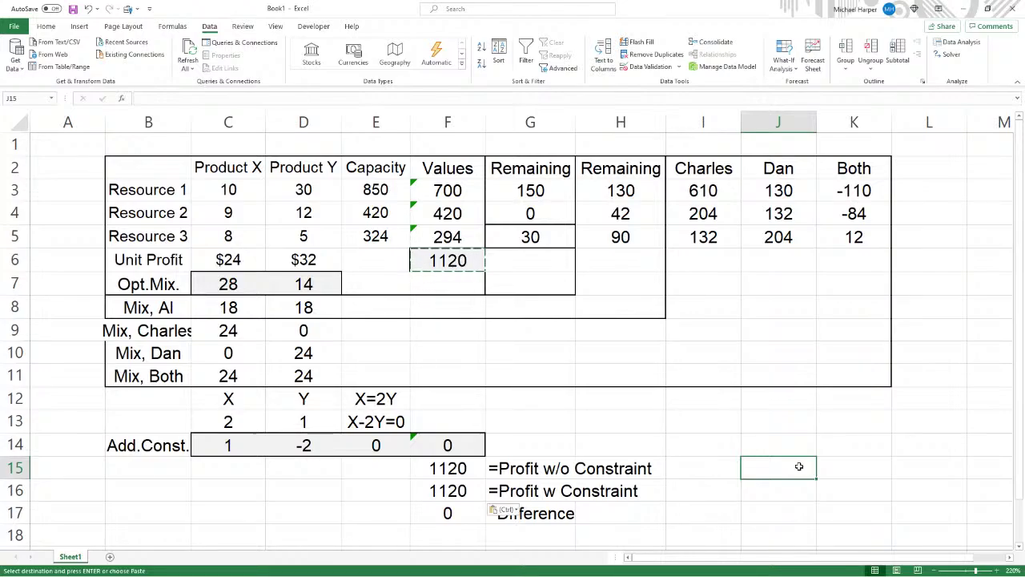
Switch to the Word homework document and review Question 5's profit-reduction statement and answer against the profit comparison in the Excel workbook.
{"action": "double_click", "coordinate": [691, 13]}
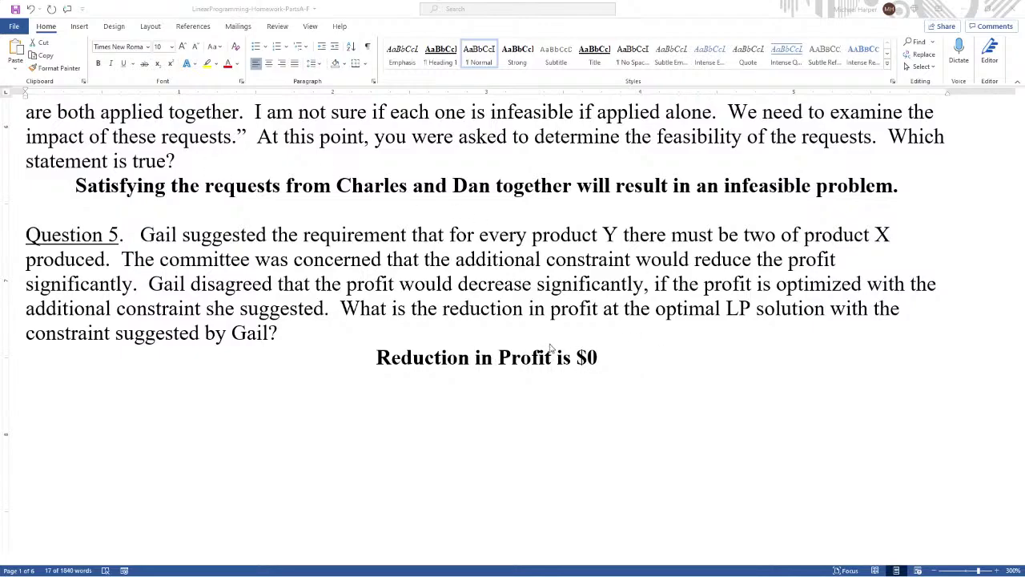
{"action": "key", "text": "alt+Tab"}
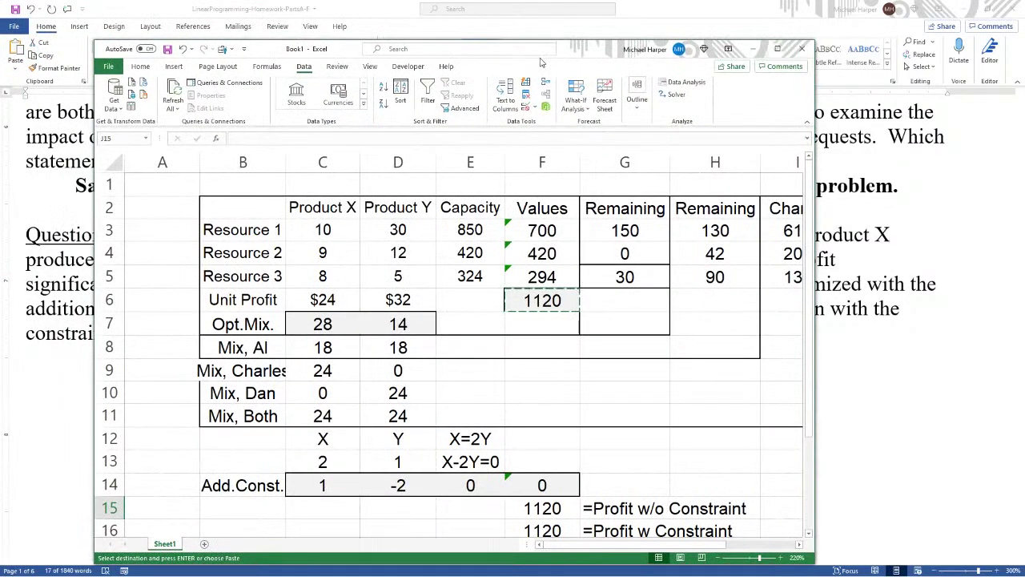
{"action": "key", "text": "alt+Tab"}
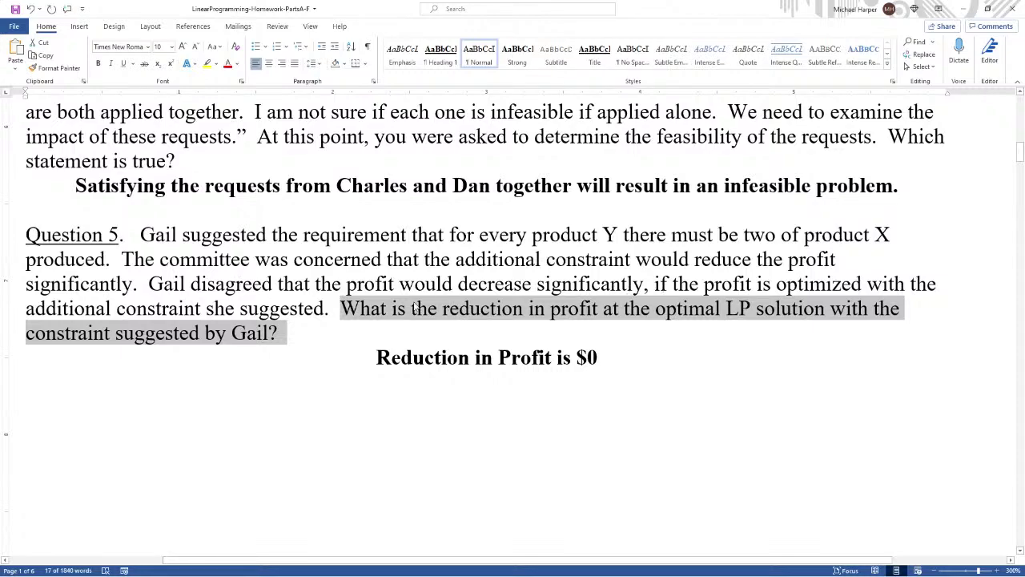
{"action": "left_click_drag", "start_coordinate": [335, 293], "coordinate": [532, 286]}
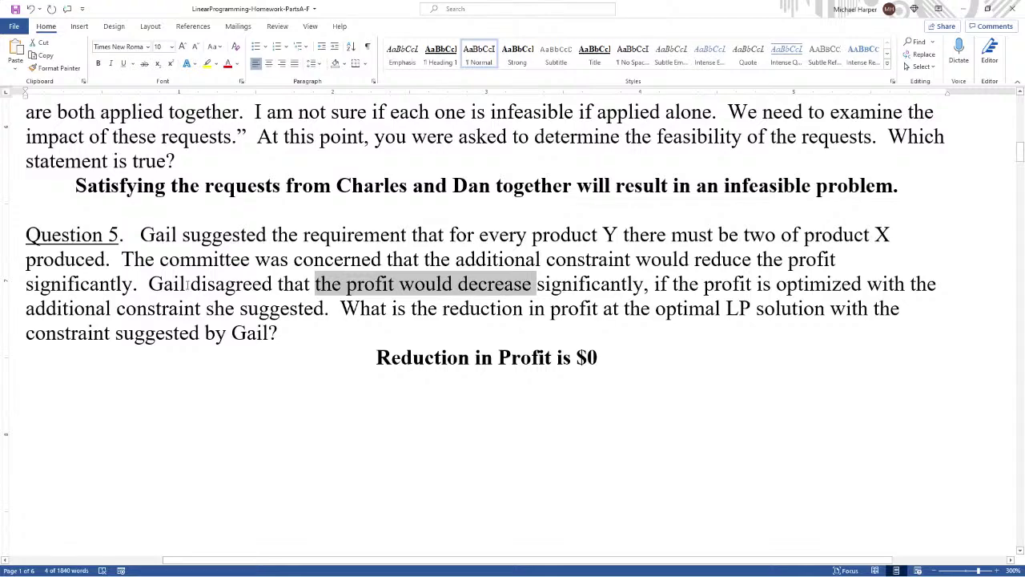
{"action": "left_click_drag", "start_coordinate": [190, 286], "coordinate": [646, 286]}
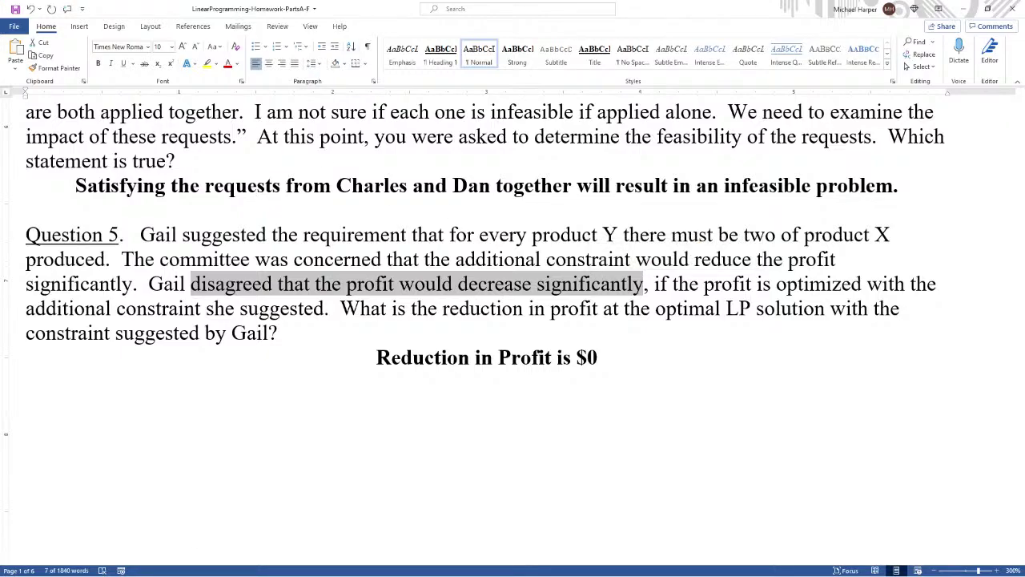
{"action": "key", "text": "alt+Tab"}
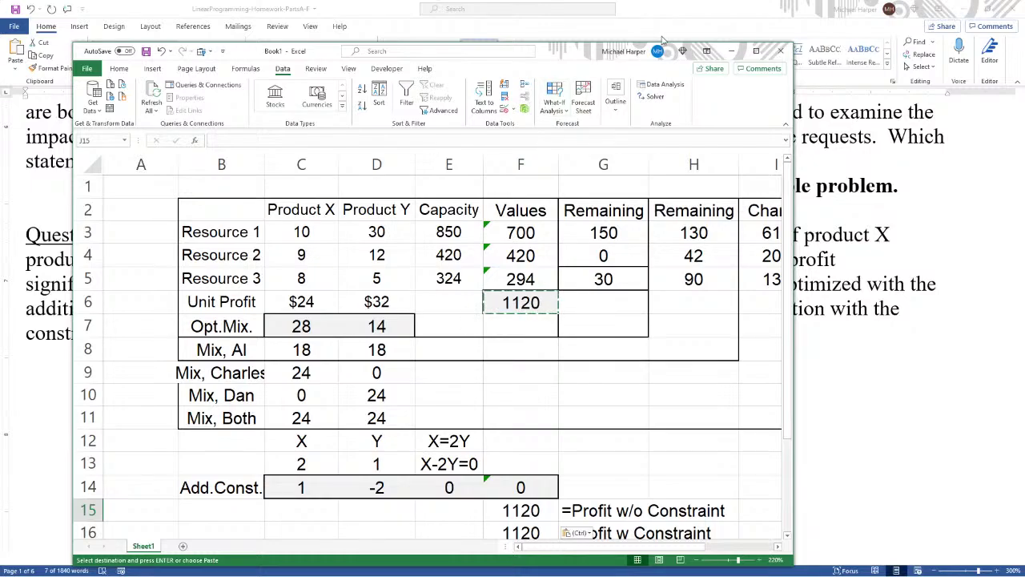
{"action": "left_click", "coordinate": [755, 51]}
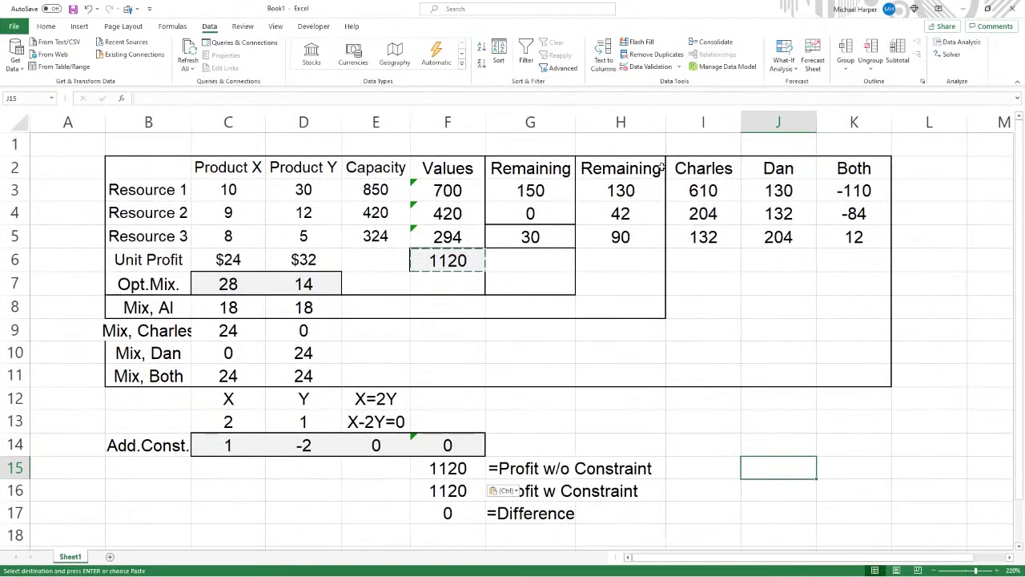
{"action": "left_click", "coordinate": [962, 9]}
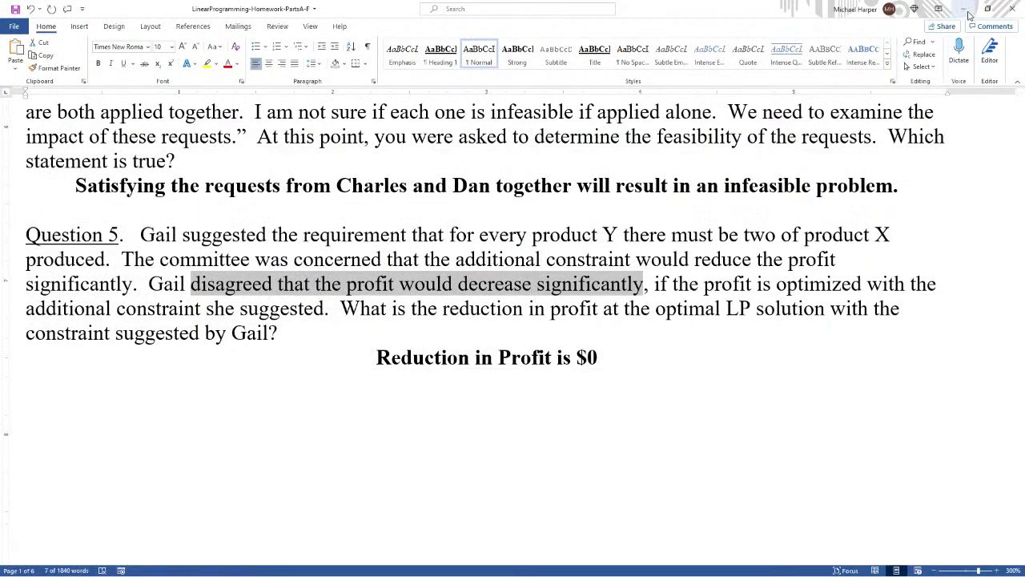